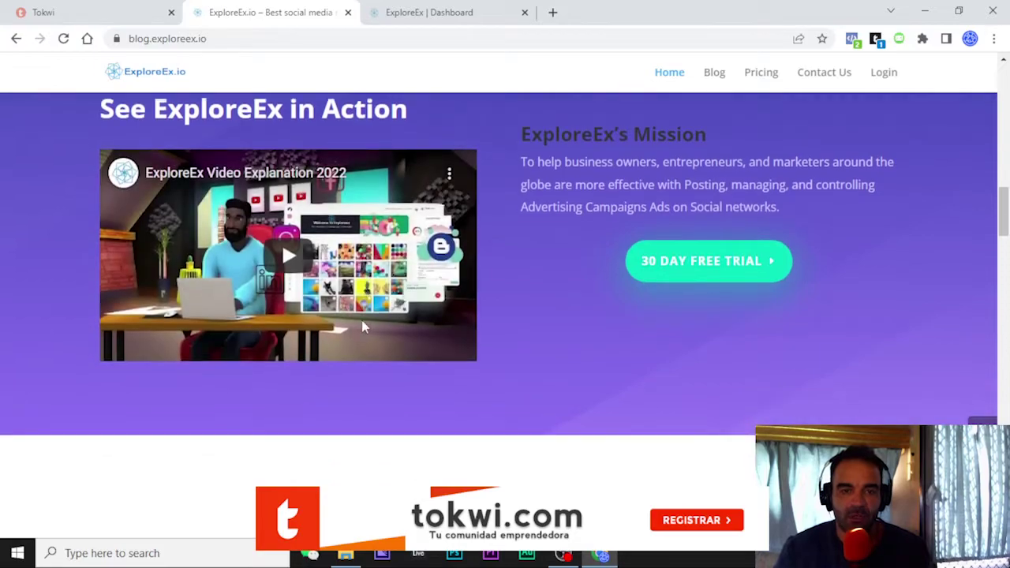
Step: Look through the ExploreEx home page, from the feature sections to the FAQ and free trial offer
{"action": "scroll", "coordinate": [361, 327], "scroll_direction": "down", "scroll_amount": 6}
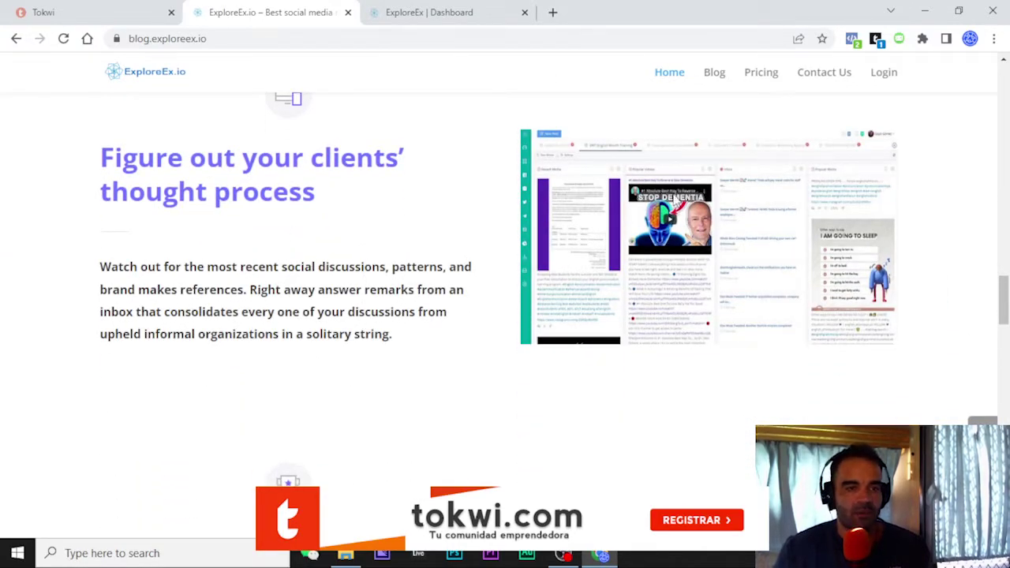
{"action": "scroll", "coordinate": [360, 244], "scroll_direction": "down", "scroll_amount": 5}
{"action": "scroll", "coordinate": [361, 244], "scroll_direction": "down", "scroll_amount": 6}
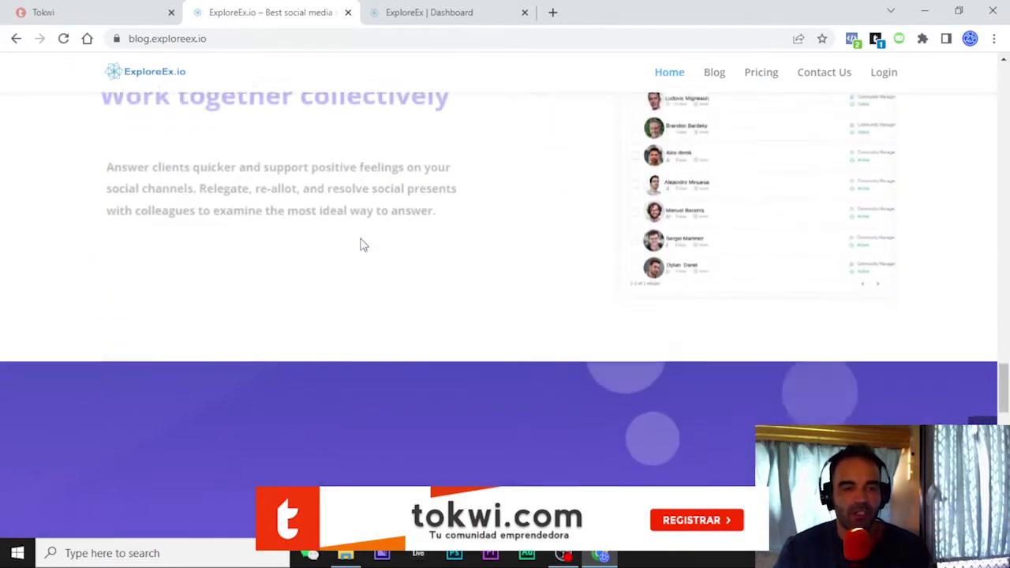
{"action": "scroll", "coordinate": [360, 243], "scroll_direction": "down", "scroll_amount": 3}
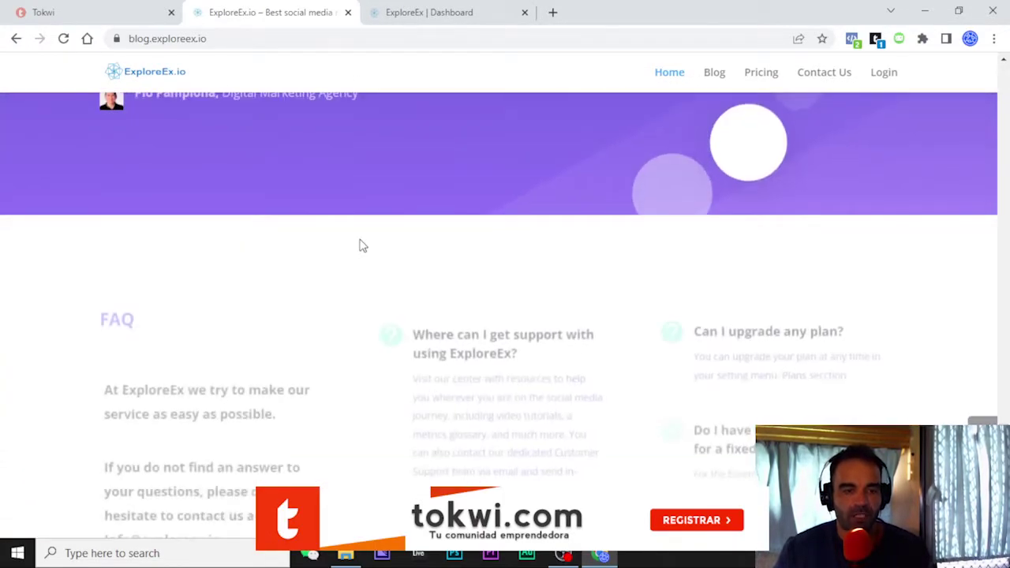
{"action": "scroll", "coordinate": [361, 244], "scroll_direction": "down", "scroll_amount": 2}
{"action": "scroll", "coordinate": [361, 245], "scroll_direction": "down", "scroll_amount": 2}
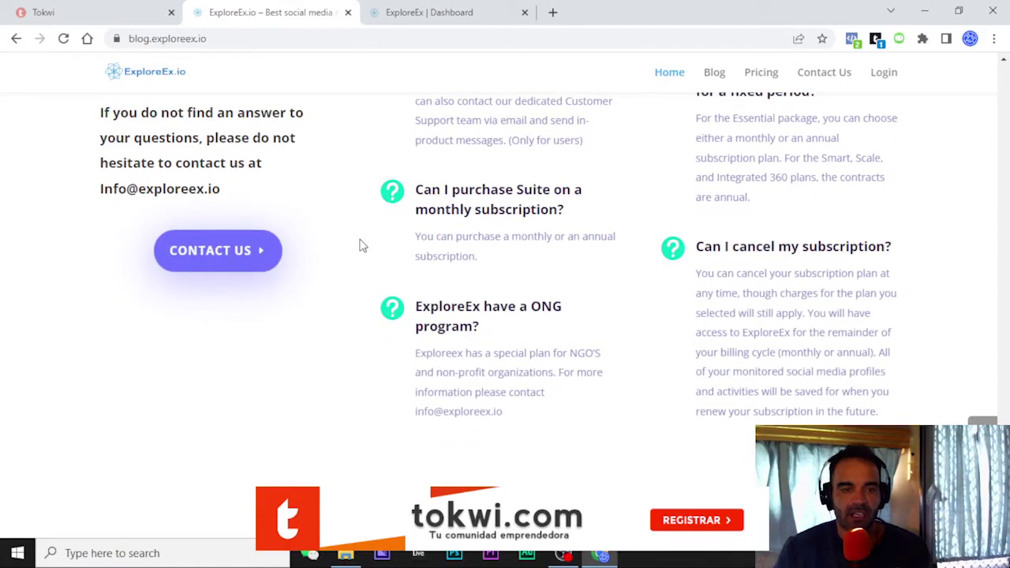
{"action": "scroll", "coordinate": [582, 272], "scroll_direction": "down", "scroll_amount": 2}
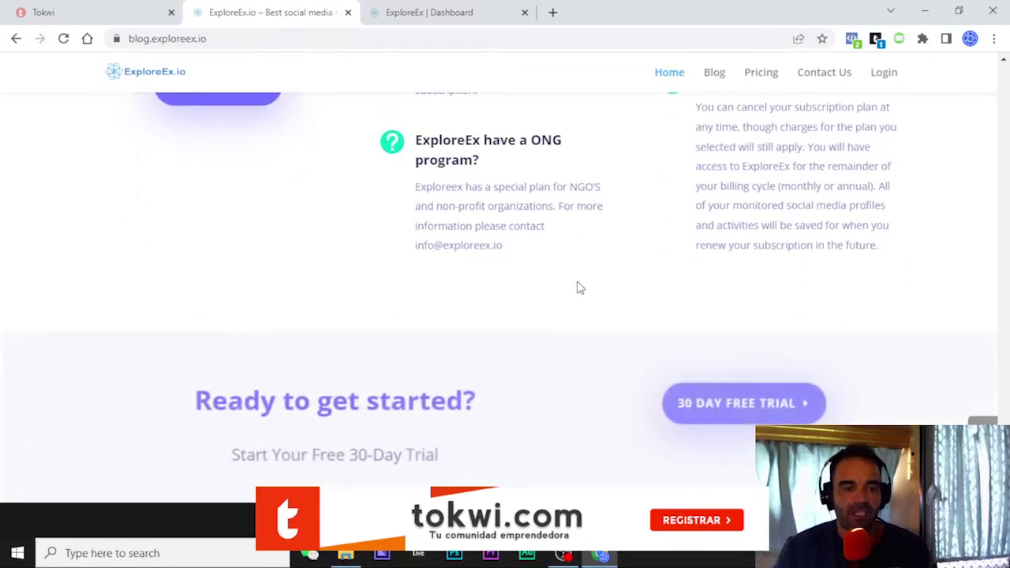
{"action": "scroll", "coordinate": [247, 220], "scroll_direction": "up", "scroll_amount": 1}
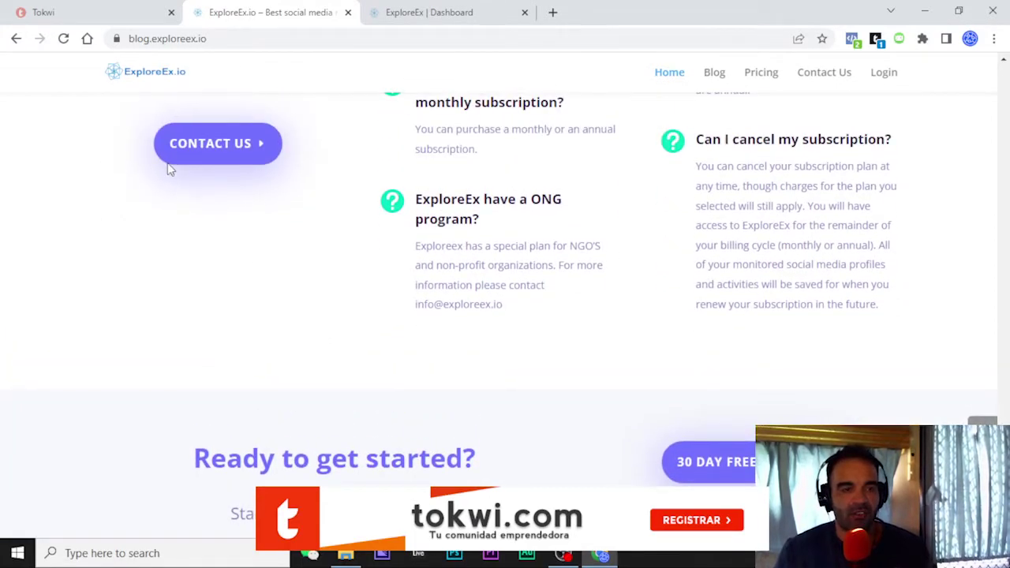
Step: Open the Contact Us page and review its contact options and Email Us form
{"action": "left_click", "coordinate": [201, 157]}
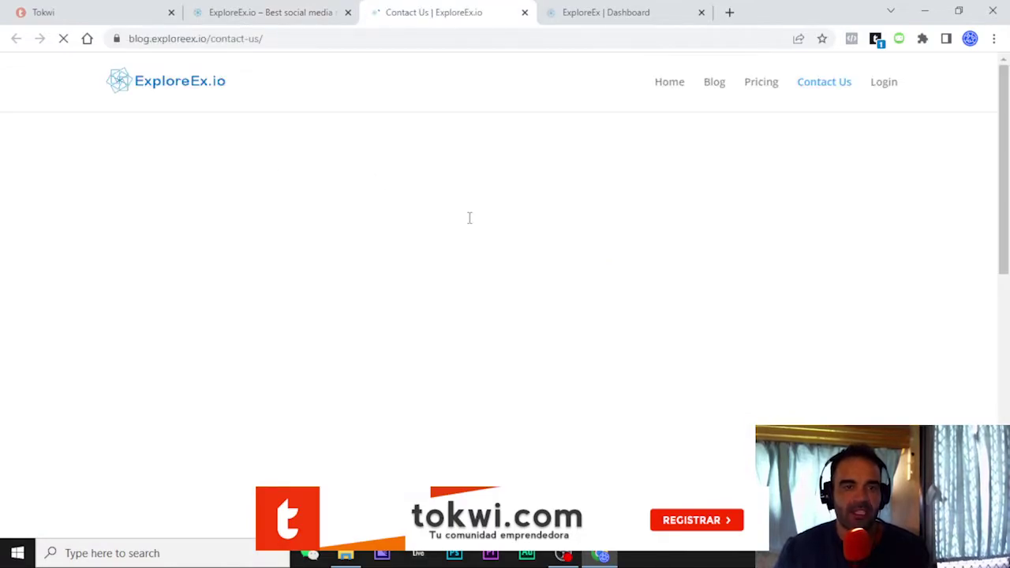
{"action": "scroll", "coordinate": [337, 212], "scroll_direction": "down", "scroll_amount": 2}
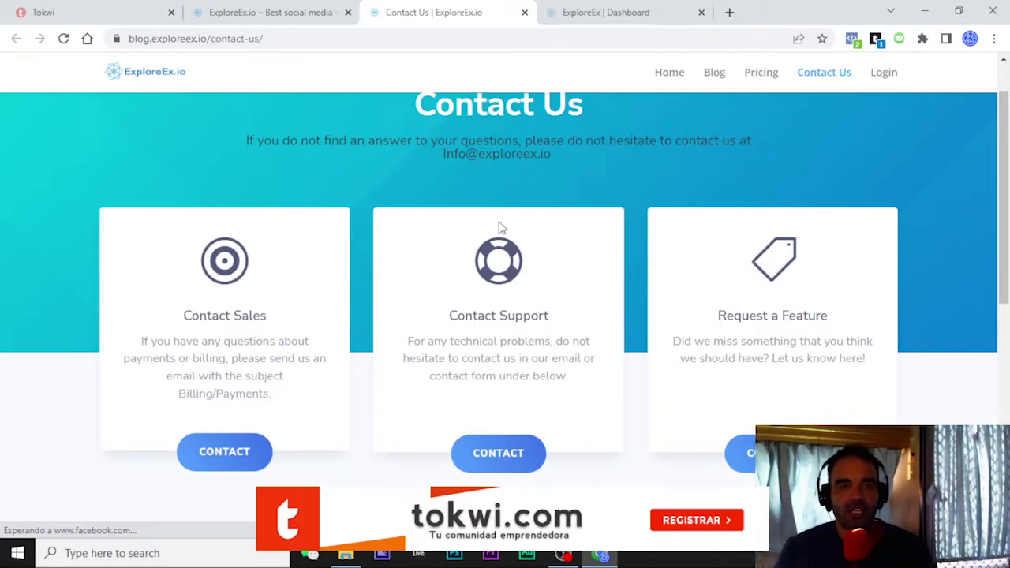
{"action": "scroll", "coordinate": [341, 300], "scroll_direction": "down", "scroll_amount": 6}
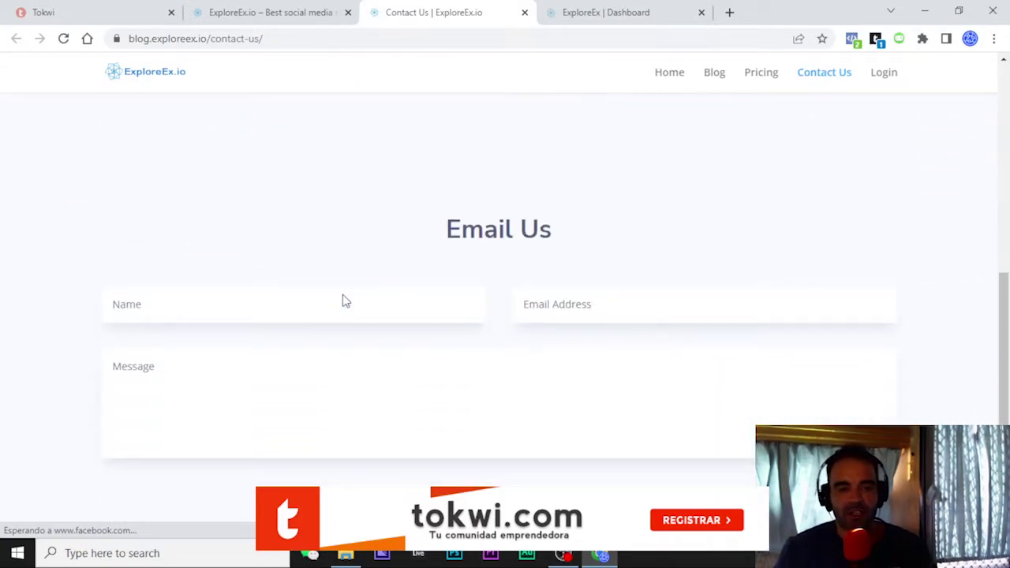
{"action": "scroll", "coordinate": [351, 291], "scroll_direction": "up", "scroll_amount": 7}
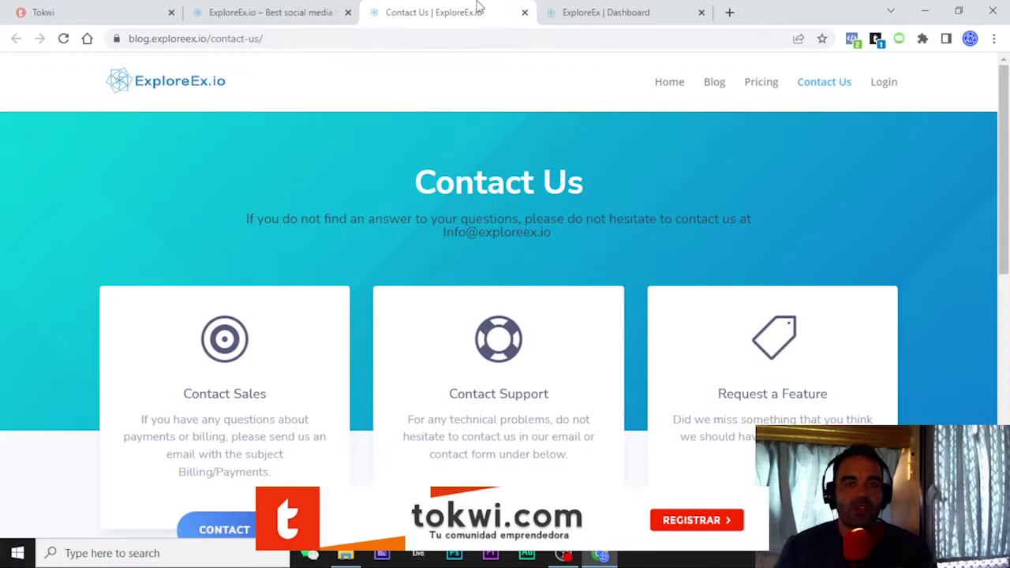
Step: Close the Contact Us and ExploreEx home pages and return to the ExploreEx dashboard
{"action": "left_click", "coordinate": [604, 10]}
{"action": "left_click", "coordinate": [478, 9]}
{"action": "left_click", "coordinate": [255, 9]}
{"action": "left_click", "coordinate": [410, 9]}
{"action": "left_click", "coordinate": [525, 12]}
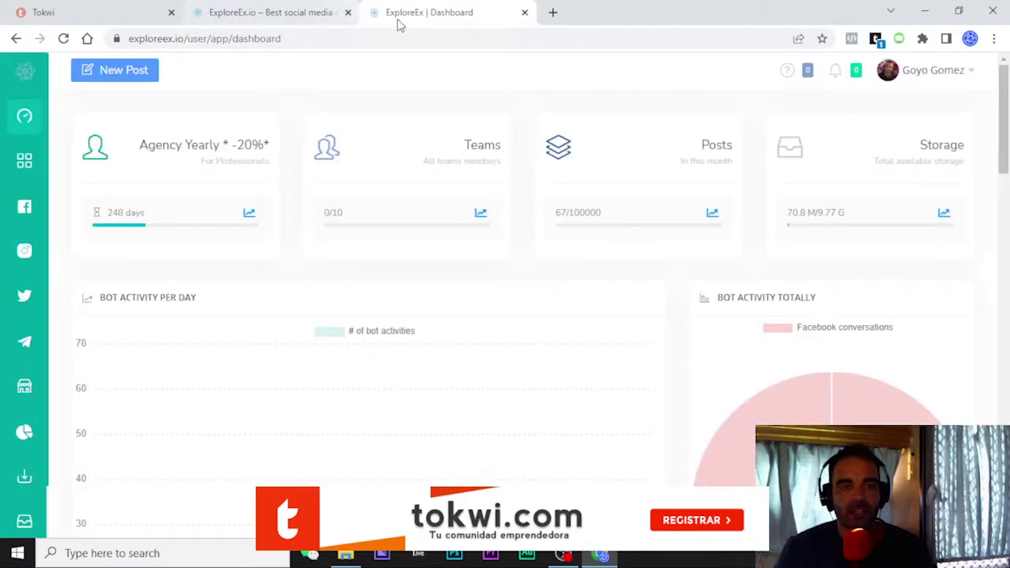
{"action": "left_click", "coordinate": [348, 12]}
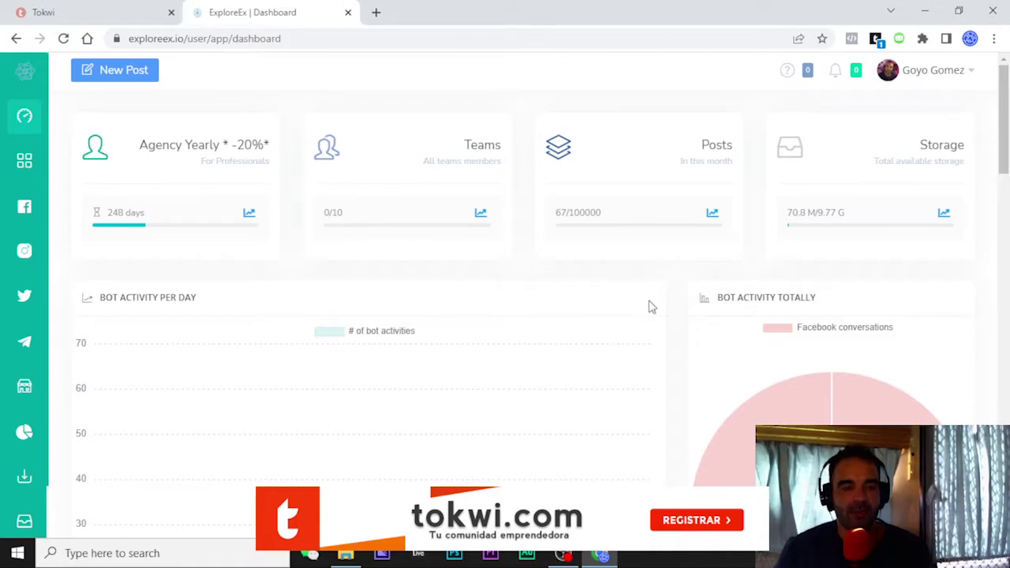
Step: Open the Support Center from the dashboard's support tickets list and view its help categories
{"action": "left_click", "coordinate": [932, 71]}
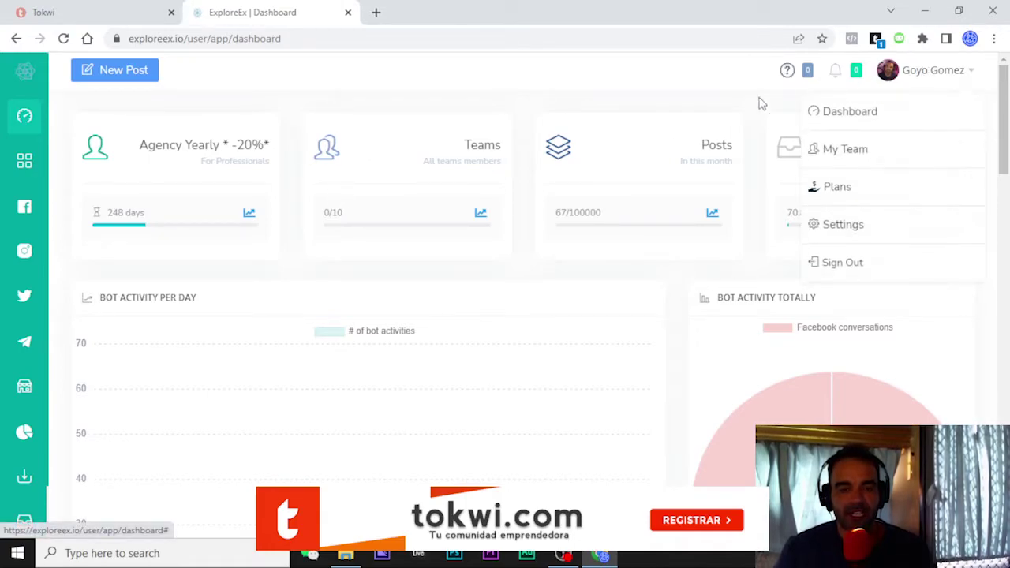
{"action": "left_click", "coordinate": [608, 87]}
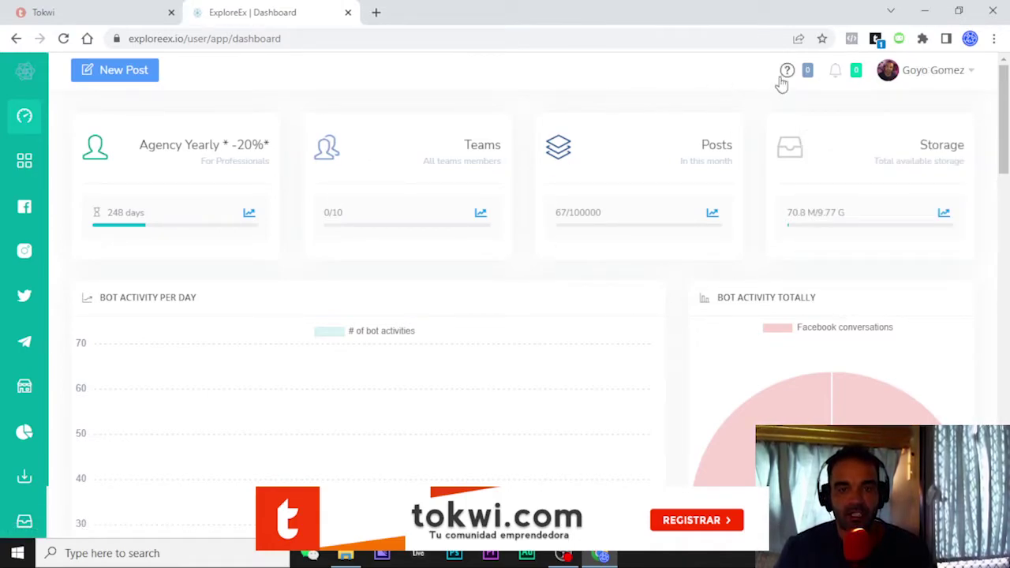
{"action": "left_click", "coordinate": [808, 72]}
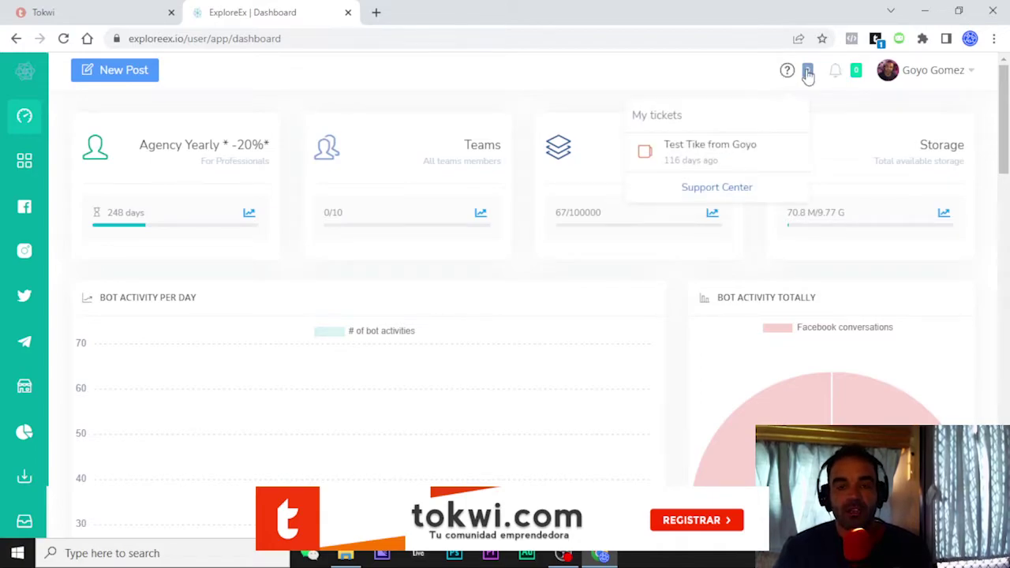
{"action": "left_click", "coordinate": [727, 185]}
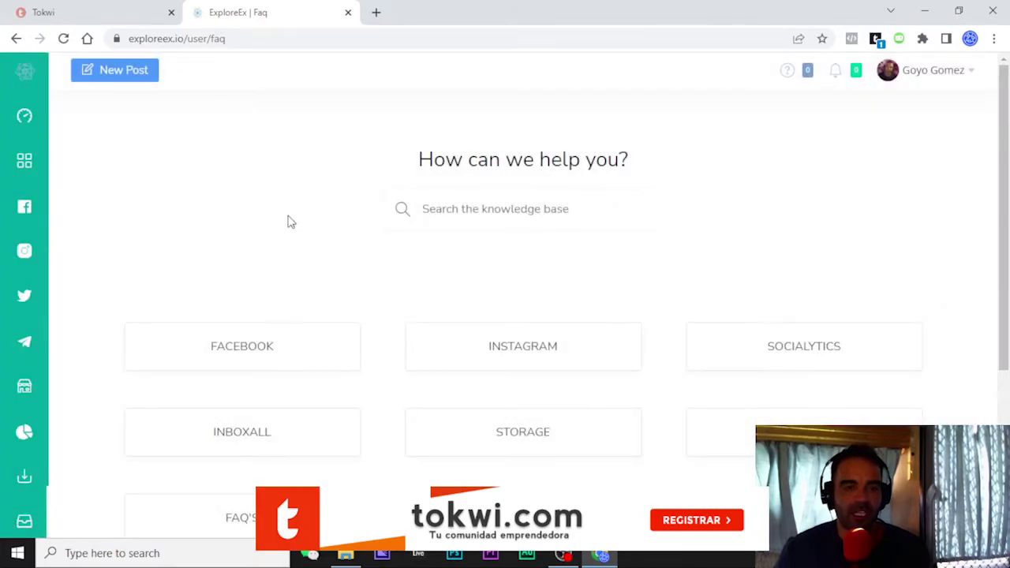
{"action": "scroll", "coordinate": [290, 222], "scroll_direction": "down", "scroll_amount": 1}
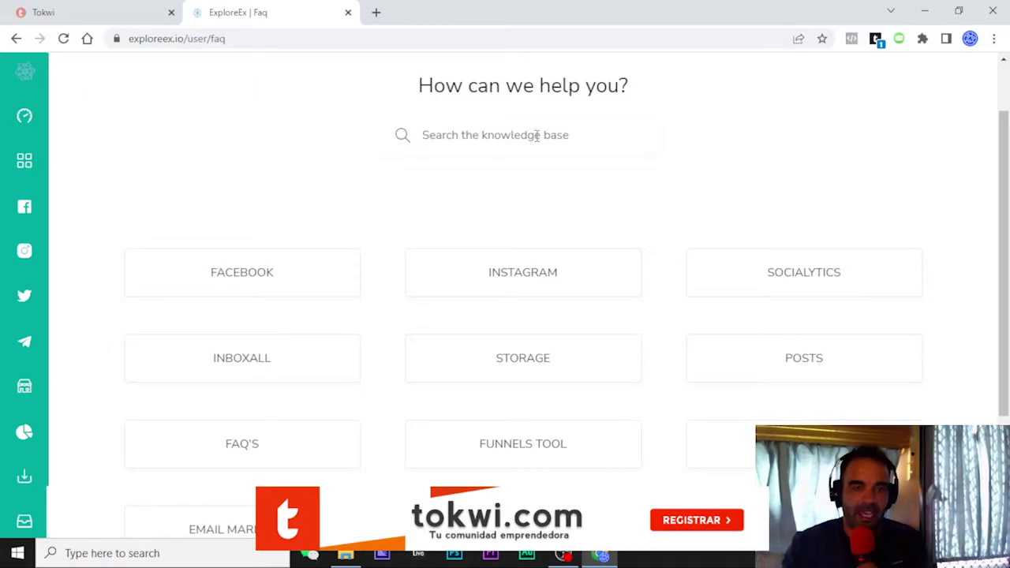
{"action": "type", "text": "HO"}
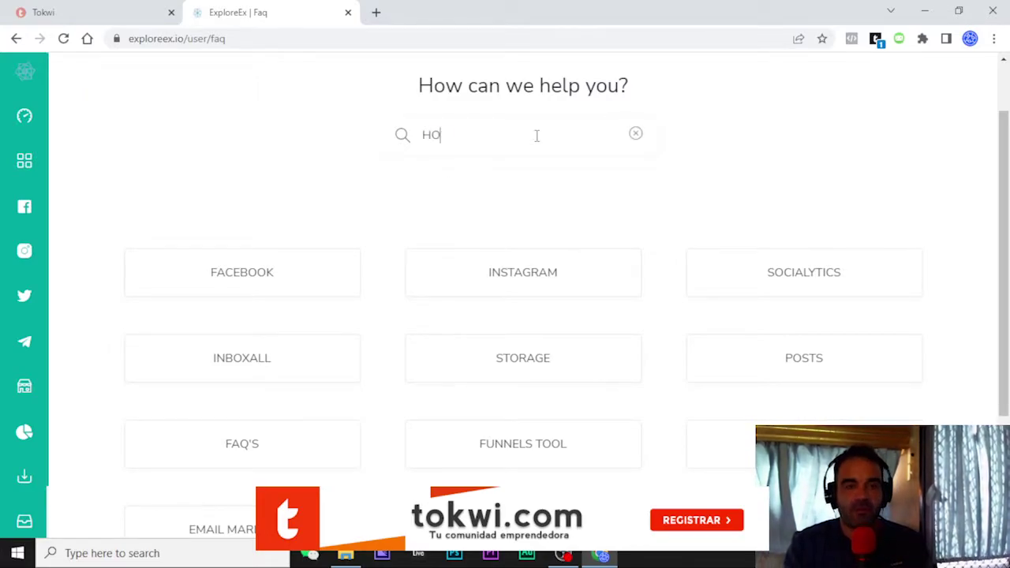
{"action": "key", "text": "BackSpace"}
{"action": "key", "text": "BackSpace"}
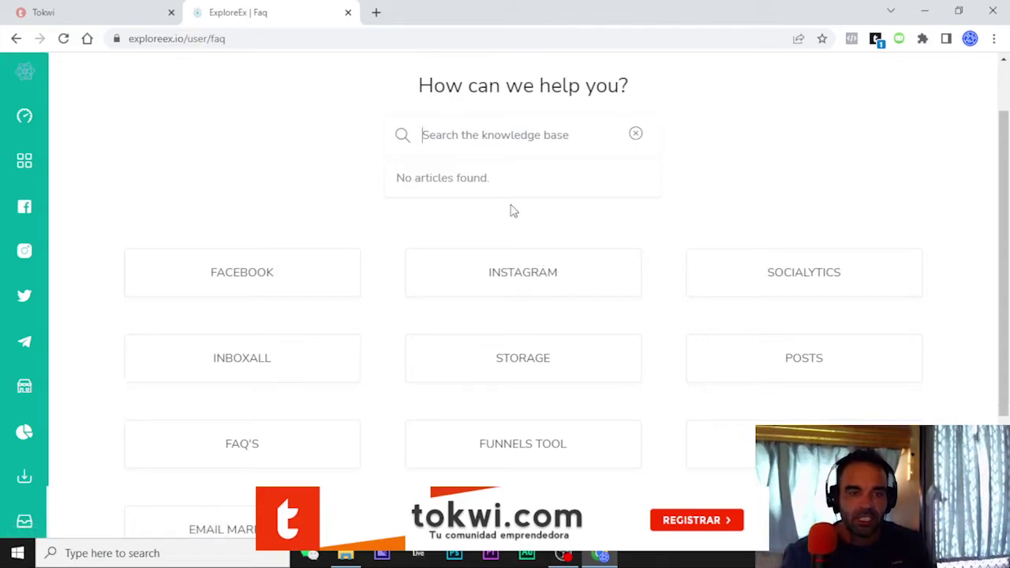
{"action": "right_click", "coordinate": [291, 161]}
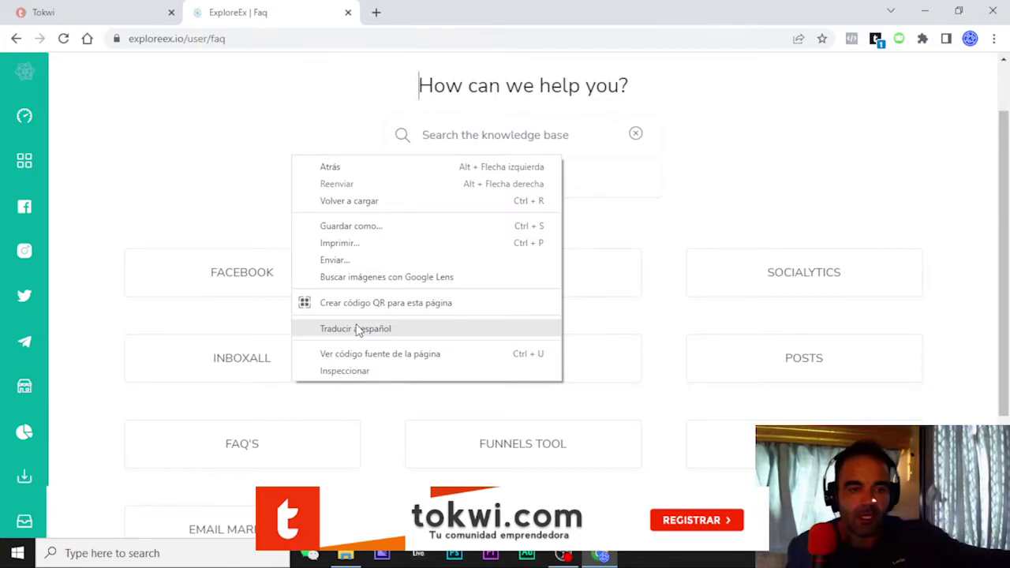
{"action": "left_click", "coordinate": [199, 139]}
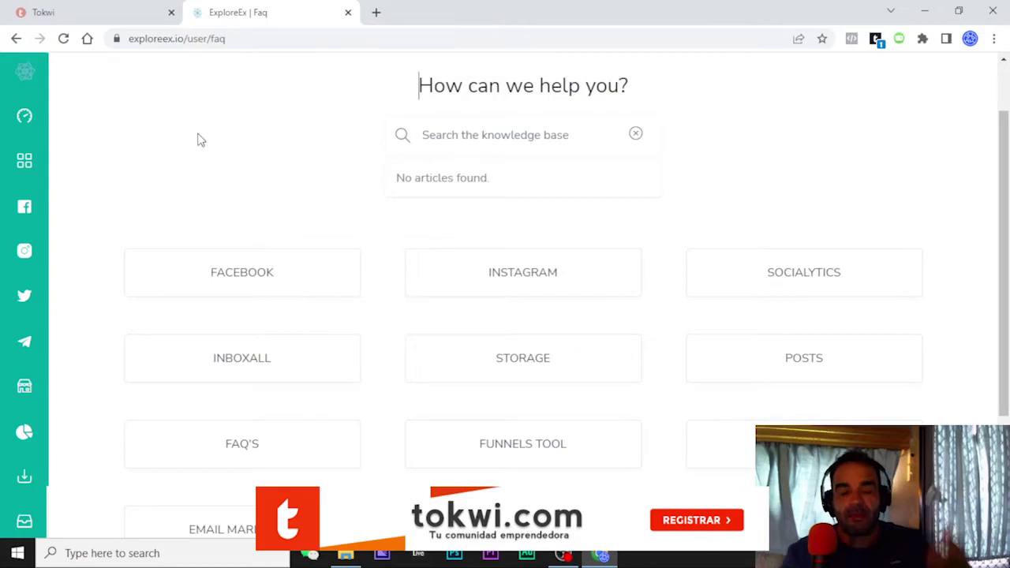
Step: Search the knowledge base for "how to" and look through the suggested articles
{"action": "left_click", "coordinate": [513, 138]}
{"action": "type", "text": "how to "}
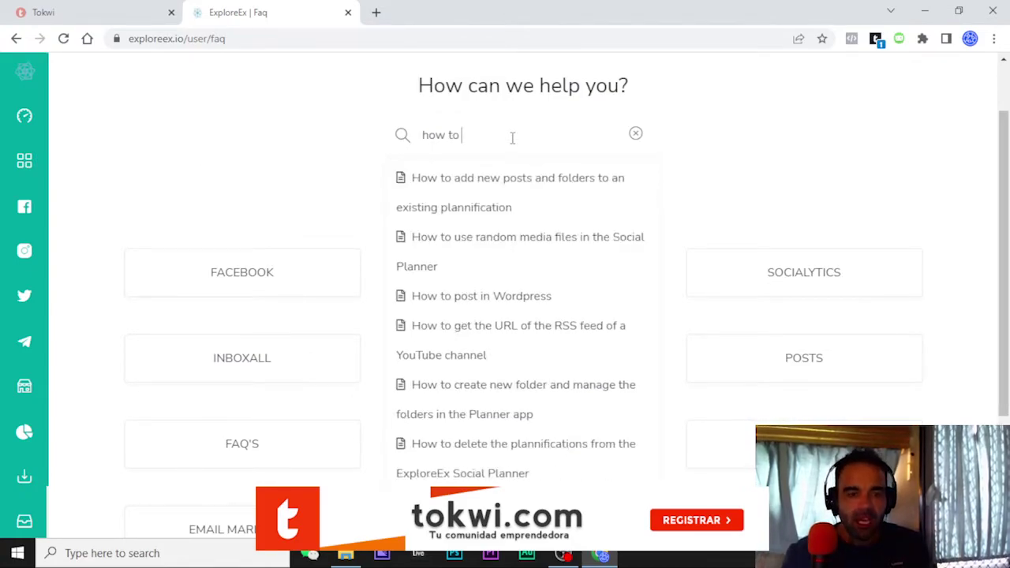
{"action": "type", "text": "rec"}
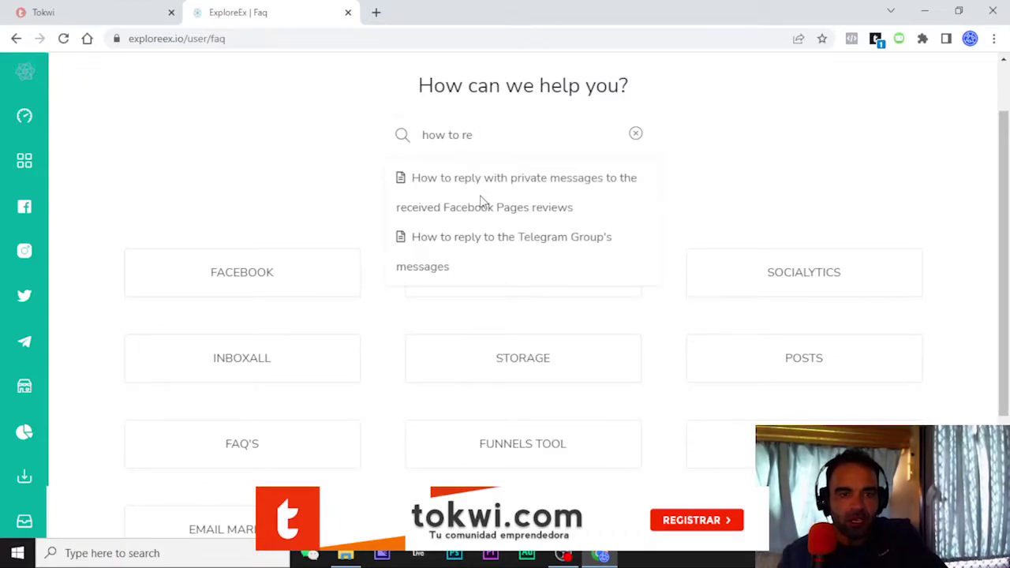
{"action": "key", "text": "BackSpace"}
{"action": "key", "text": "BackSpace"}
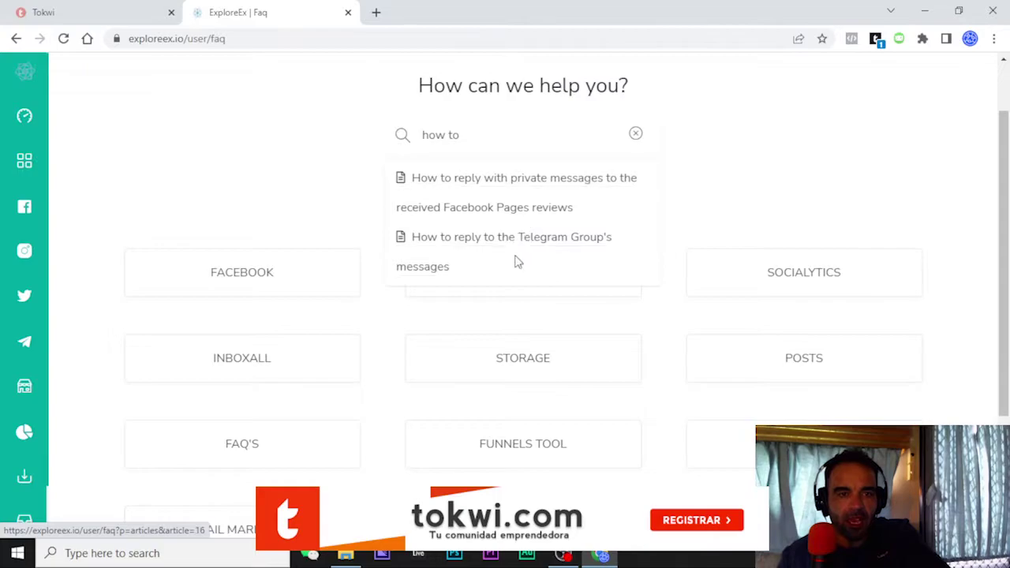
{"action": "scroll", "coordinate": [513, 293], "scroll_direction": "down", "scroll_amount": 1}
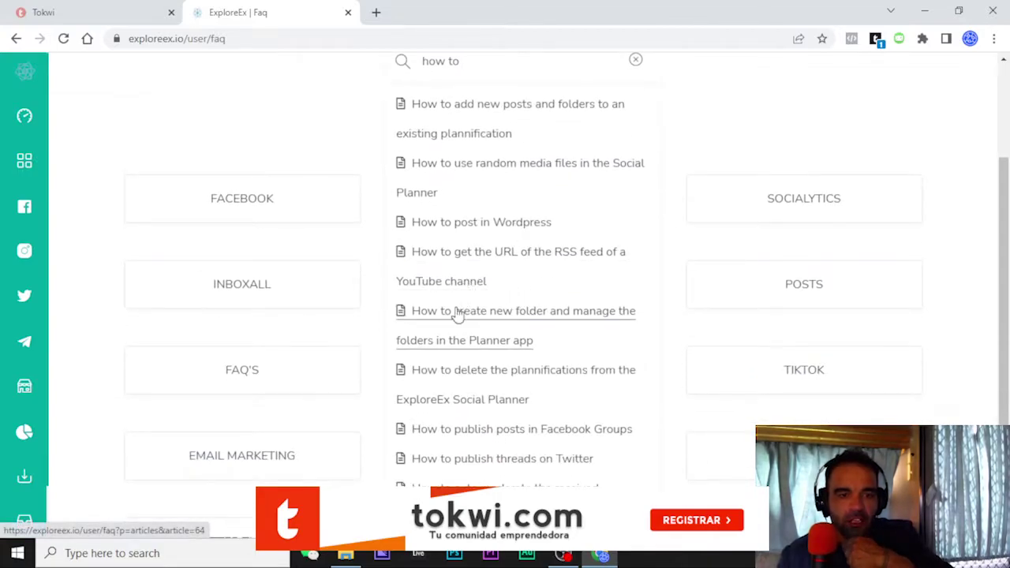
{"action": "scroll", "coordinate": [535, 361], "scroll_direction": "down", "scroll_amount": 1}
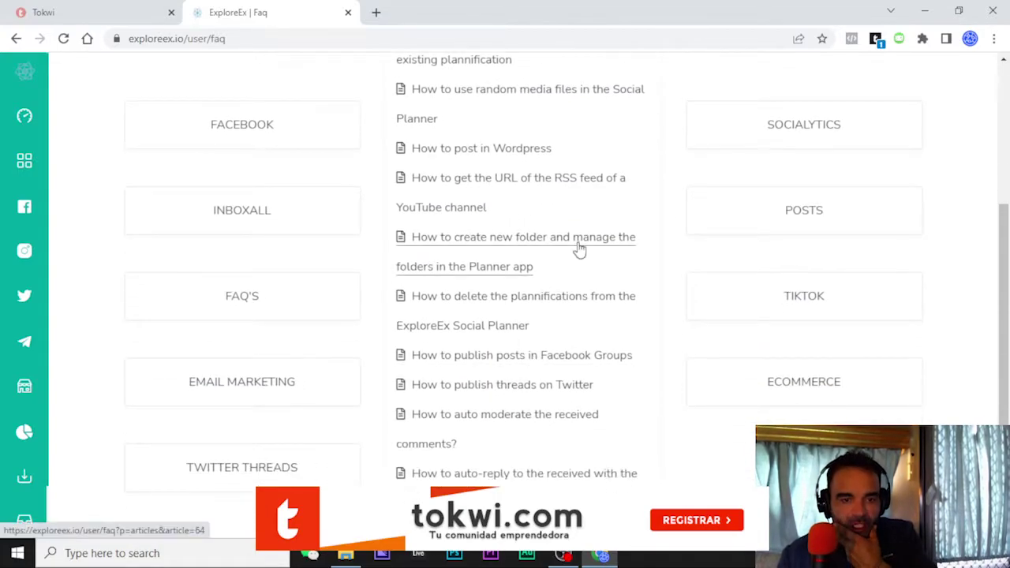
{"action": "scroll", "coordinate": [483, 154], "scroll_direction": "up", "scroll_amount": 3}
Step: Replace the knowledge base search text with "chatb"
{"action": "left_click_drag", "start_coordinate": [474, 210], "coordinate": [371, 199]}
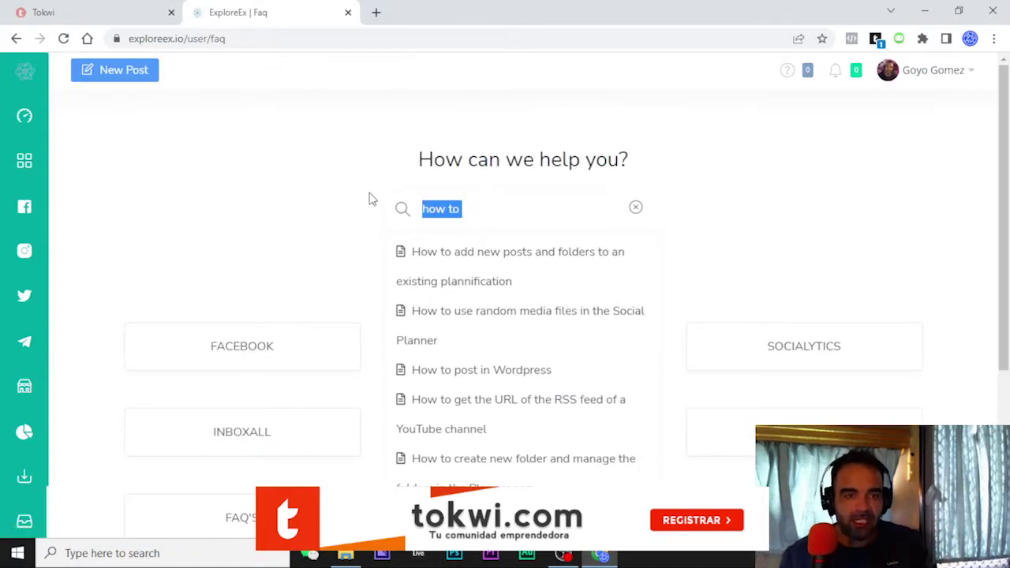
{"action": "type", "text": "chat"}
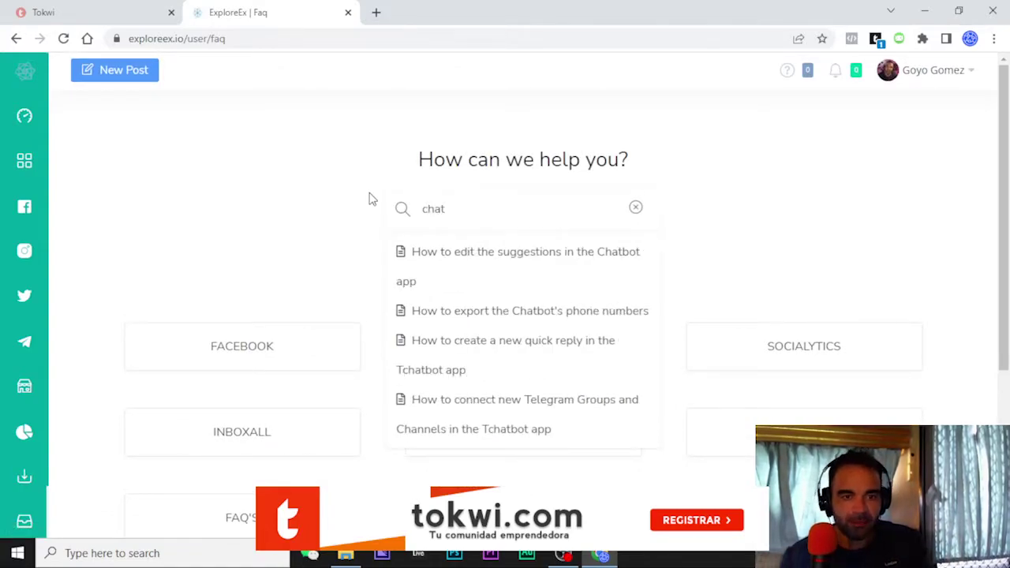
{"action": "type", "text": "b"}
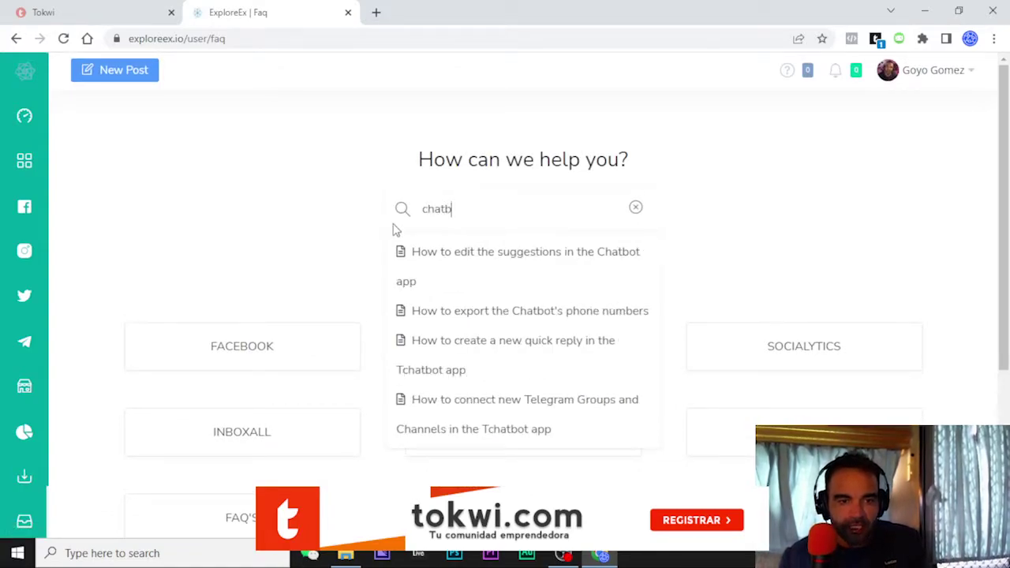
Step: Open the article on saving email addresses from Facebook's messages in the Facebook Chatbot category and review its text and video
{"action": "left_click", "coordinate": [257, 350]}
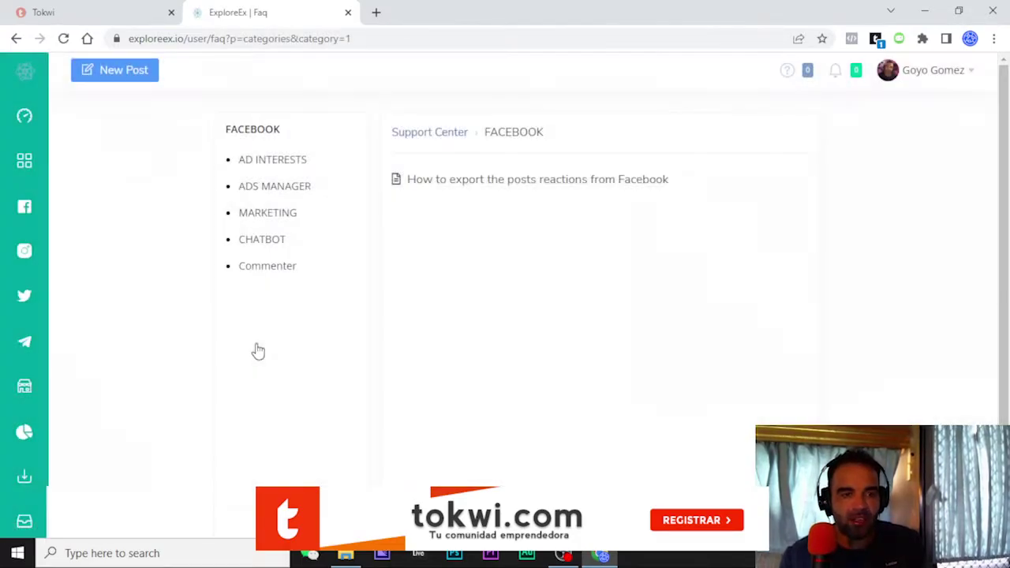
{"action": "left_click", "coordinate": [266, 242]}
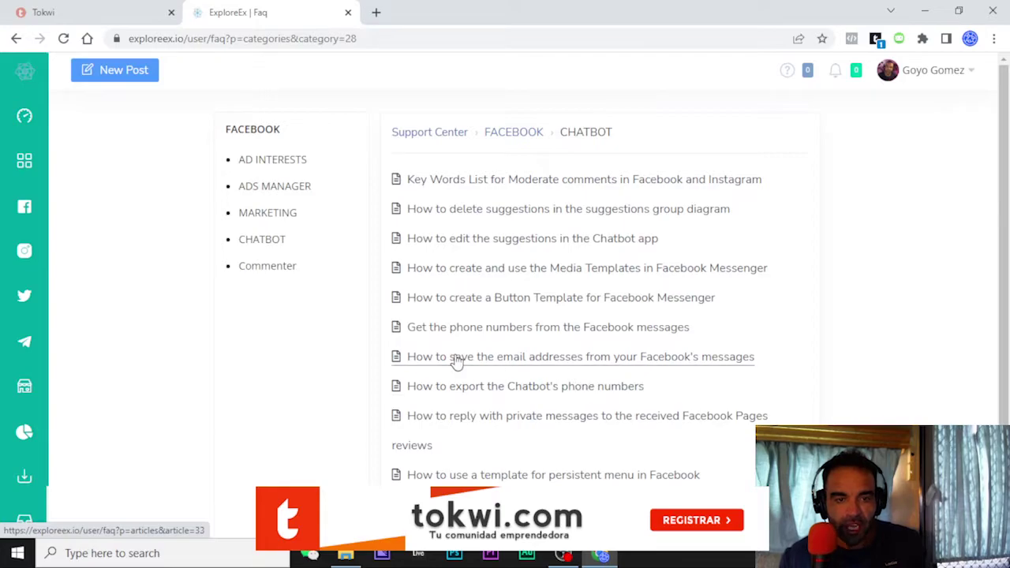
{"action": "left_click", "coordinate": [633, 364]}
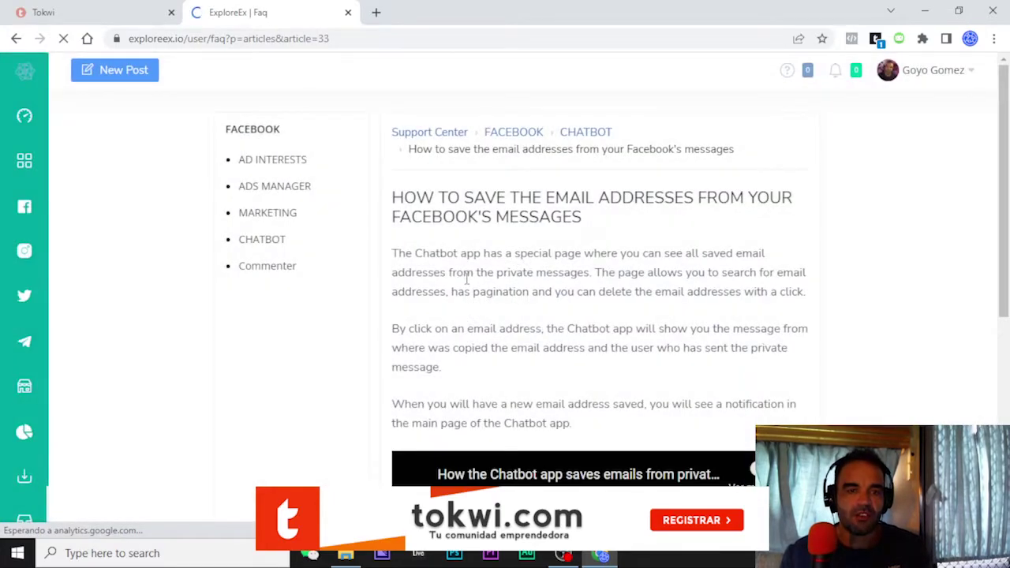
{"action": "scroll", "coordinate": [474, 288], "scroll_direction": "down", "scroll_amount": 4}
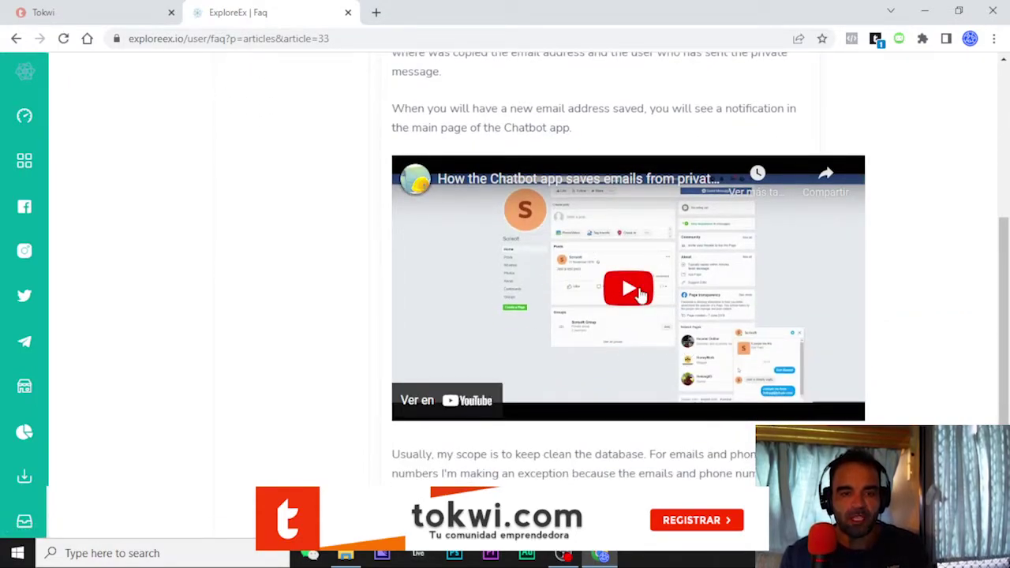
{"action": "scroll", "coordinate": [631, 295], "scroll_direction": "down", "scroll_amount": 1}
{"action": "scroll", "coordinate": [631, 292], "scroll_direction": "up", "scroll_amount": 3}
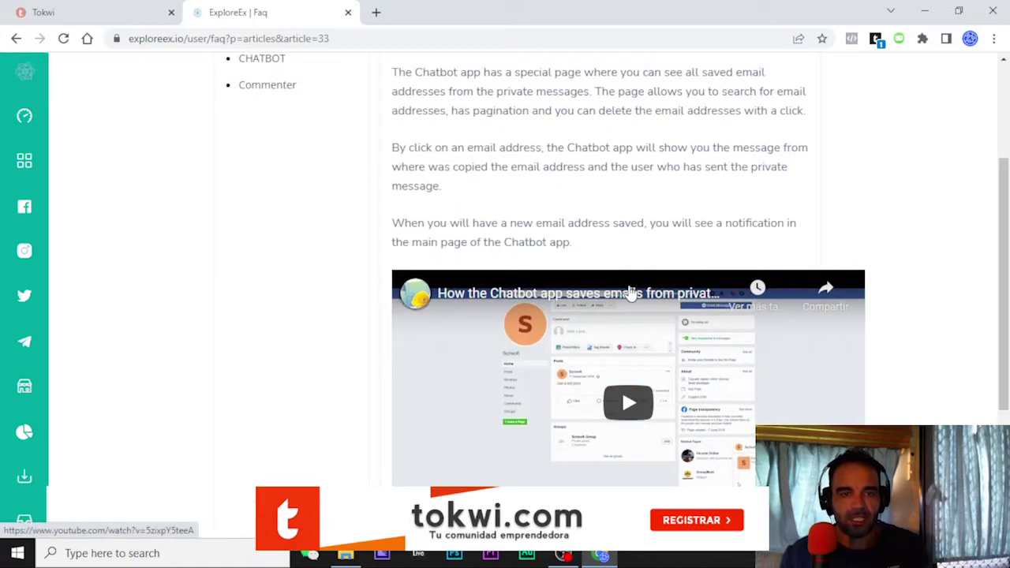
{"action": "scroll", "coordinate": [268, 268], "scroll_direction": "up", "scroll_amount": 3}
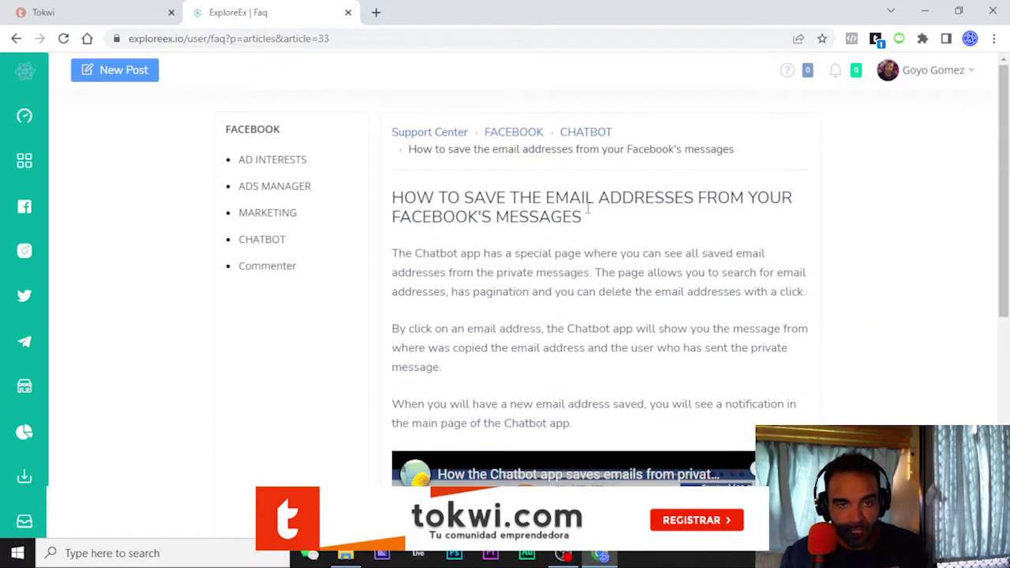
Step: Return to the dashboard and open the Ecommerce app from the store section
{"action": "left_click", "coordinate": [8, 126]}
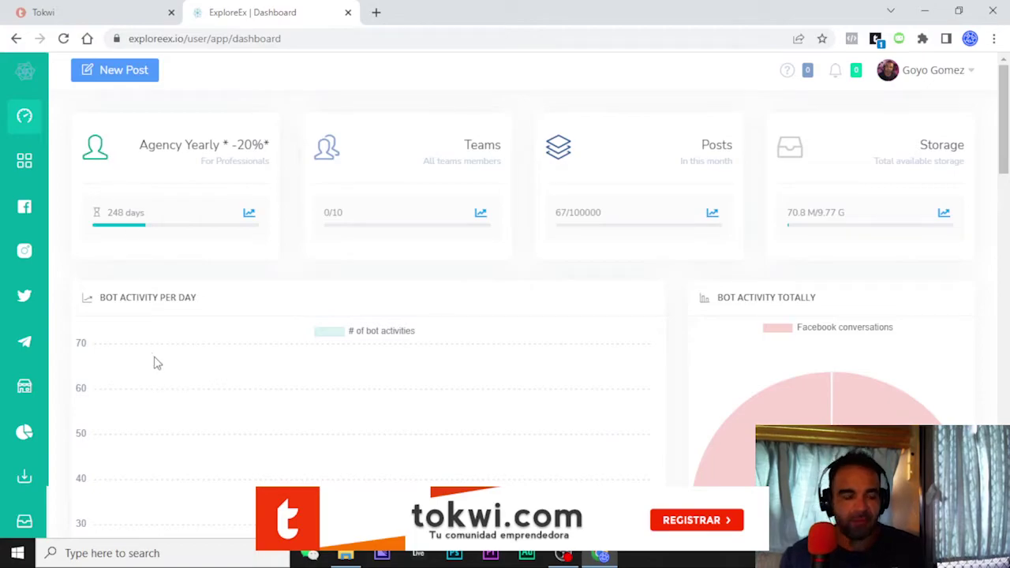
{"action": "mouse_move", "coordinate": [30, 403]}
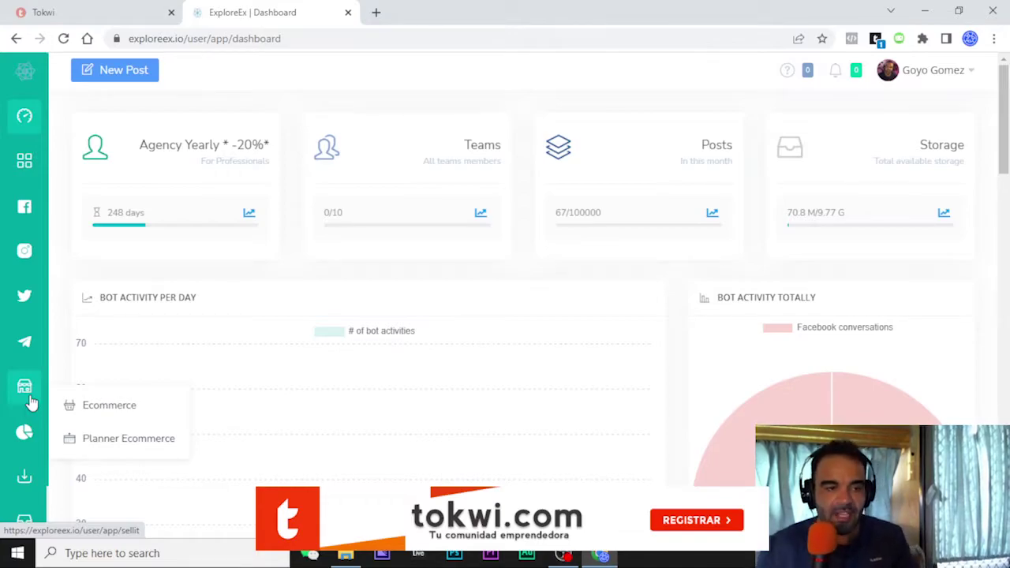
{"action": "left_click", "coordinate": [96, 414]}
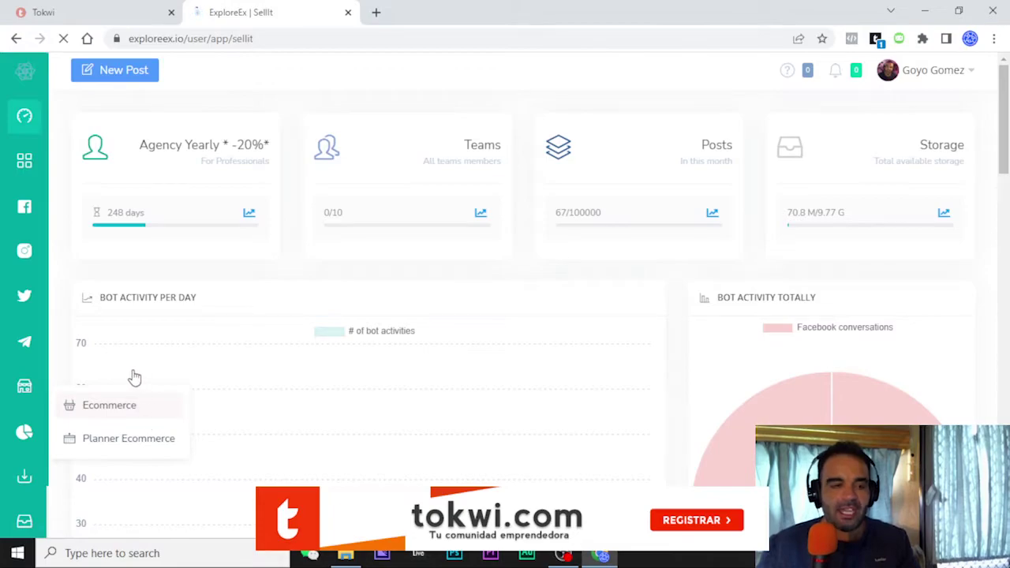
{"action": "left_click", "coordinate": [92, 413]}
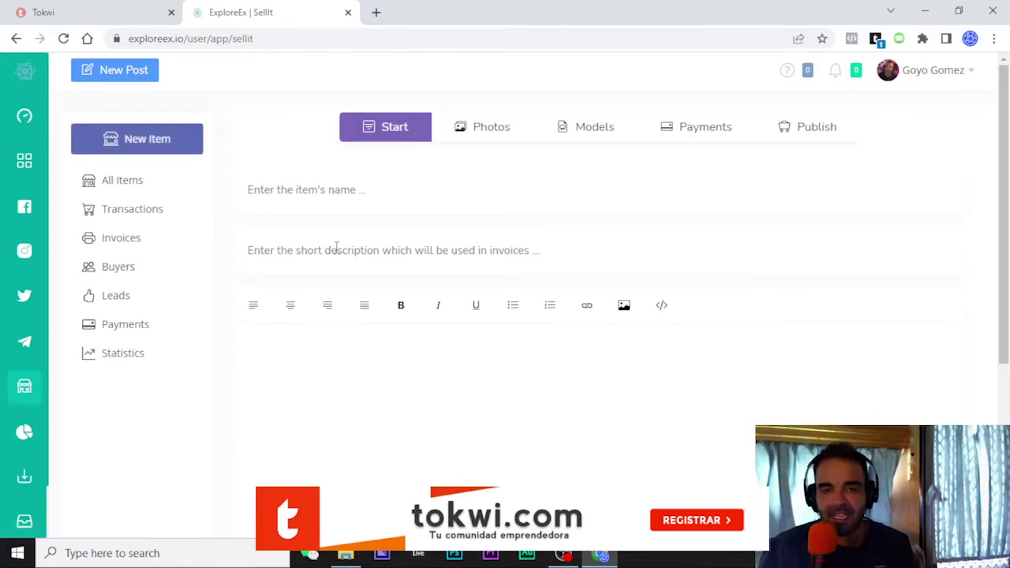
Step: Start a new store item and look over its name, description and price fields
{"action": "left_click", "coordinate": [157, 148]}
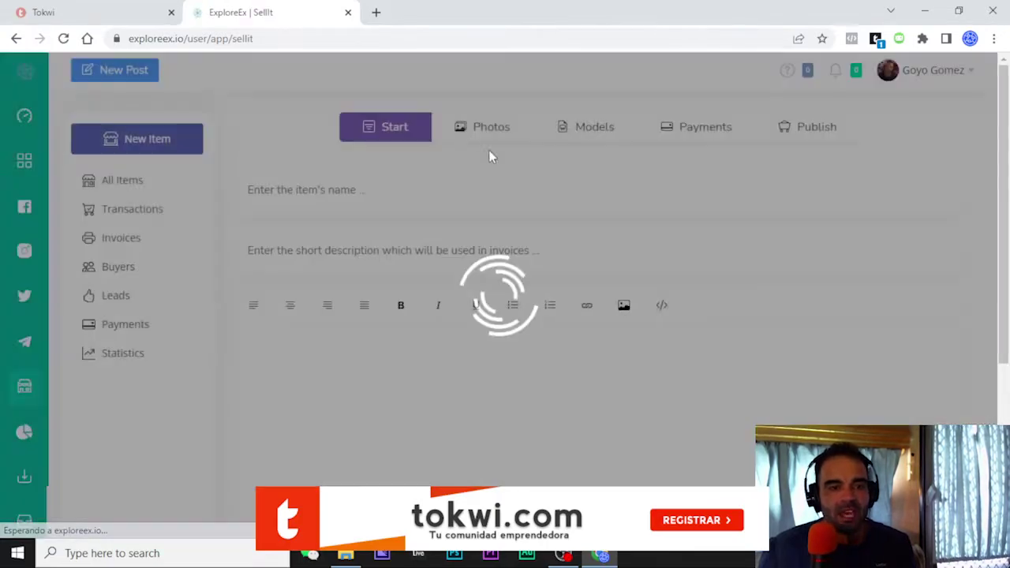
{"action": "scroll", "coordinate": [418, 248], "scroll_direction": "down", "scroll_amount": 3}
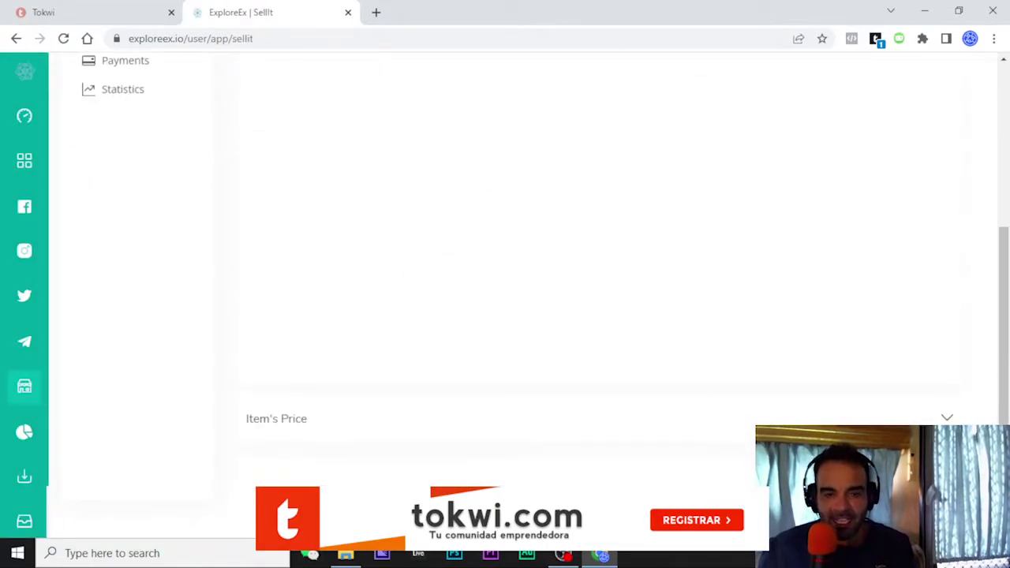
{"action": "scroll", "coordinate": [505, 276], "scroll_direction": "up", "scroll_amount": 3}
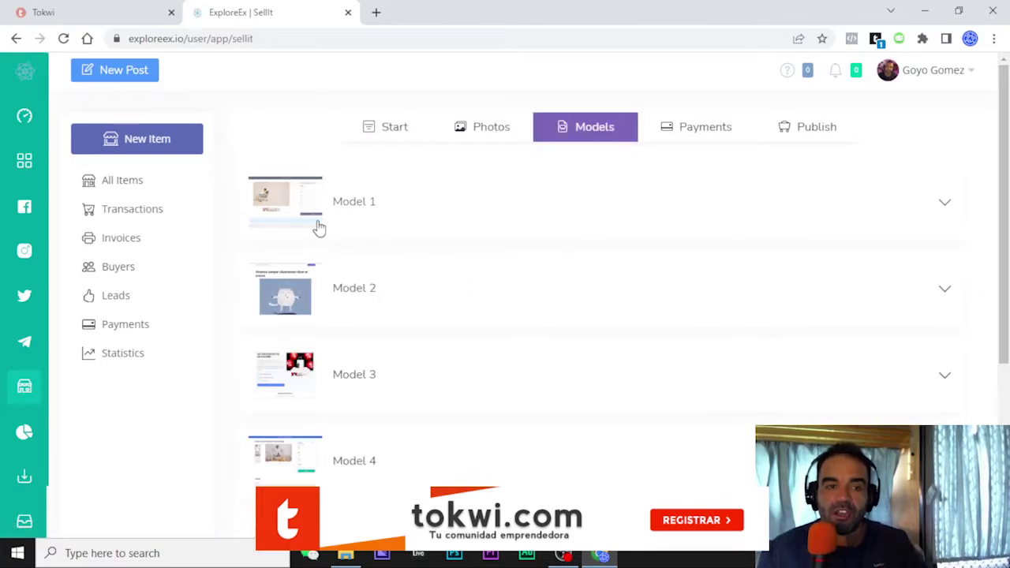
Step: Preview the sales page templates offered among Models 1 to 5 for the new item
{"action": "scroll", "coordinate": [497, 316], "scroll_direction": "down", "scroll_amount": 2}
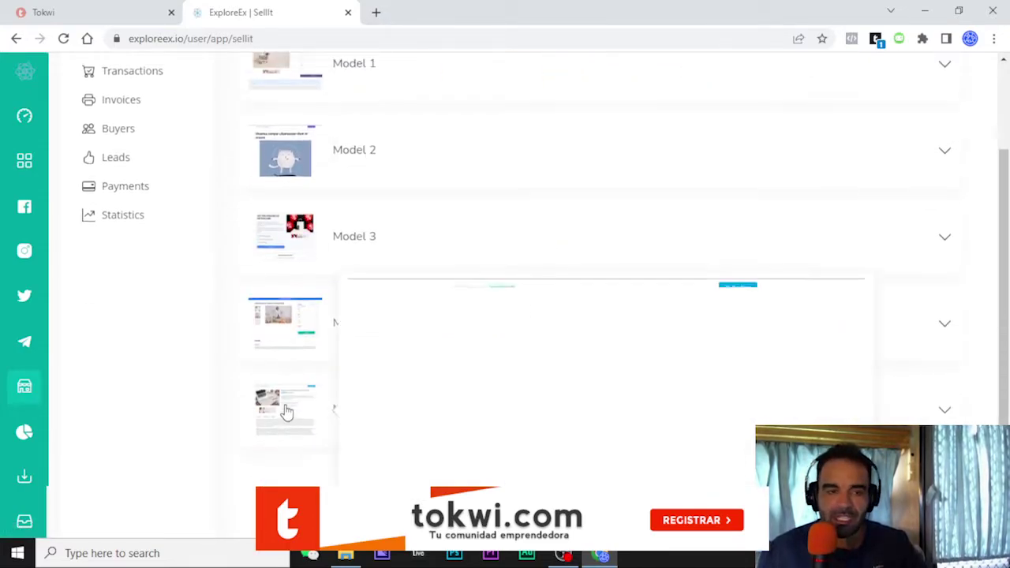
{"action": "scroll", "coordinate": [291, 214], "scroll_direction": "up", "scroll_amount": 2}
{"action": "mouse_move", "coordinate": [290, 203]}
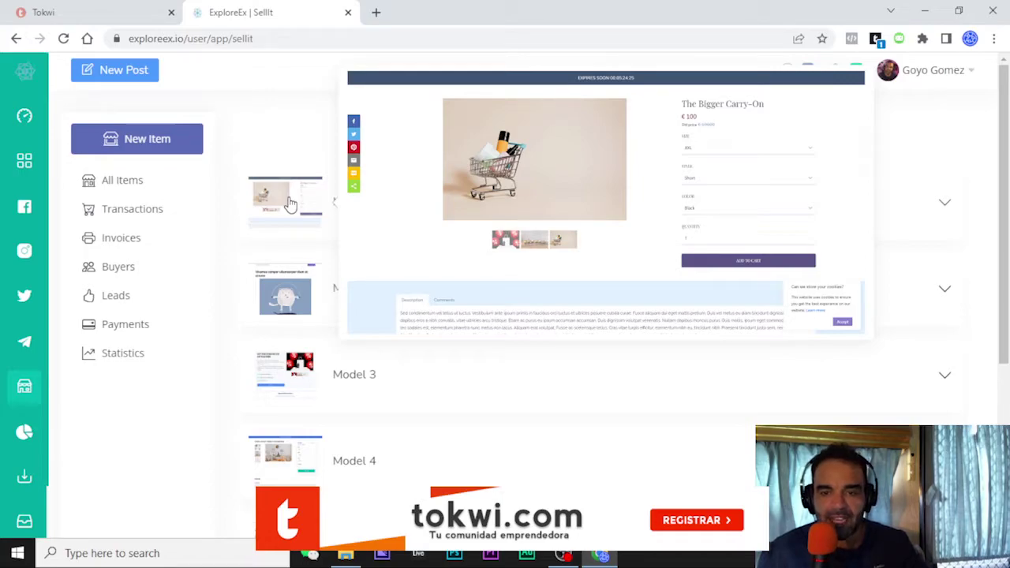
{"action": "mouse_move", "coordinate": [280, 283]}
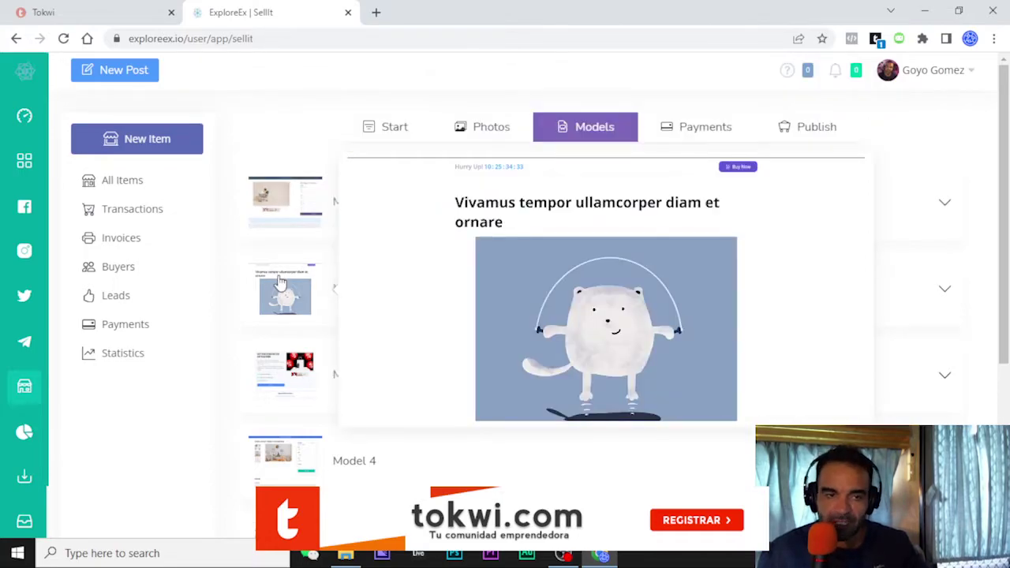
{"action": "mouse_move", "coordinate": [275, 376]}
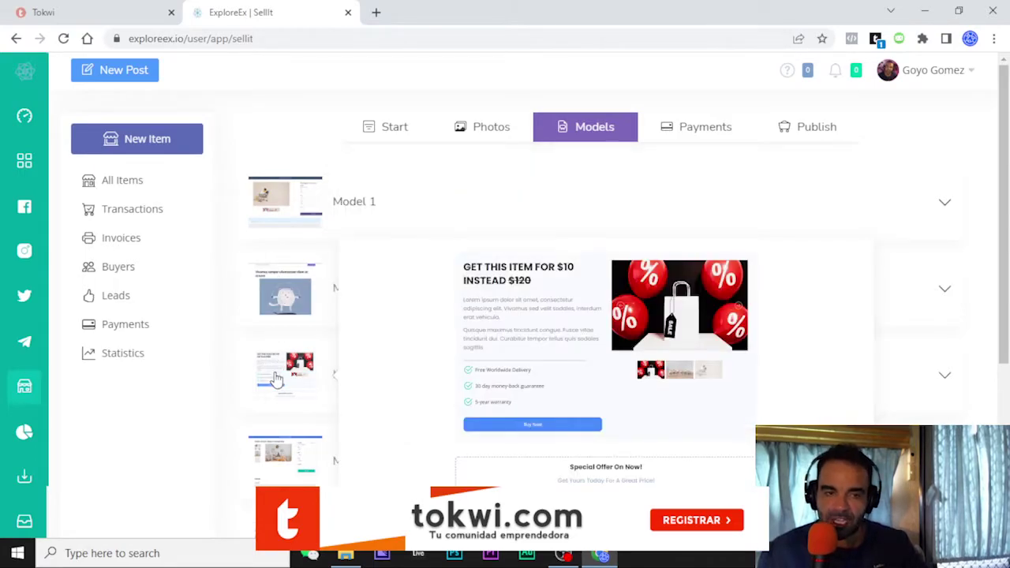
{"action": "scroll", "coordinate": [282, 450], "scroll_direction": "down", "scroll_amount": 2}
{"action": "mouse_move", "coordinate": [284, 336]}
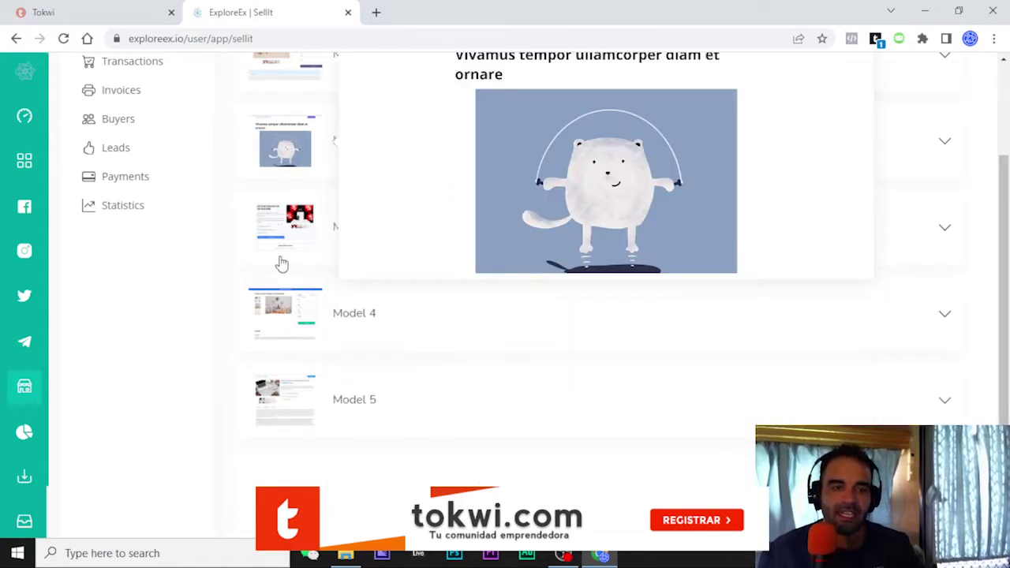
{"action": "scroll", "coordinate": [275, 273], "scroll_direction": "up", "scroll_amount": 2}
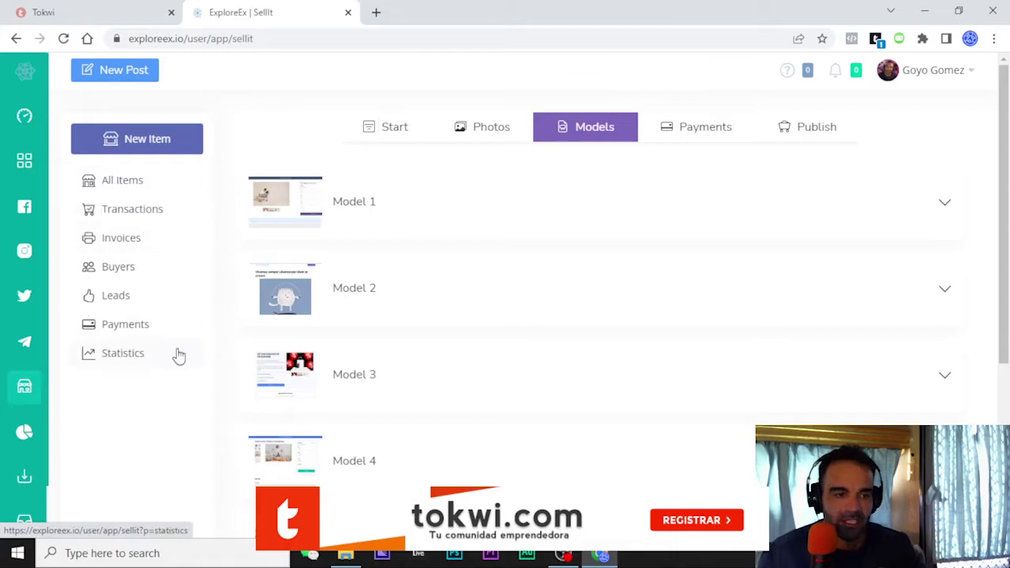
Step: Open the store's payment methods and view the PayU settings, closing them again
{"action": "left_click", "coordinate": [125, 335]}
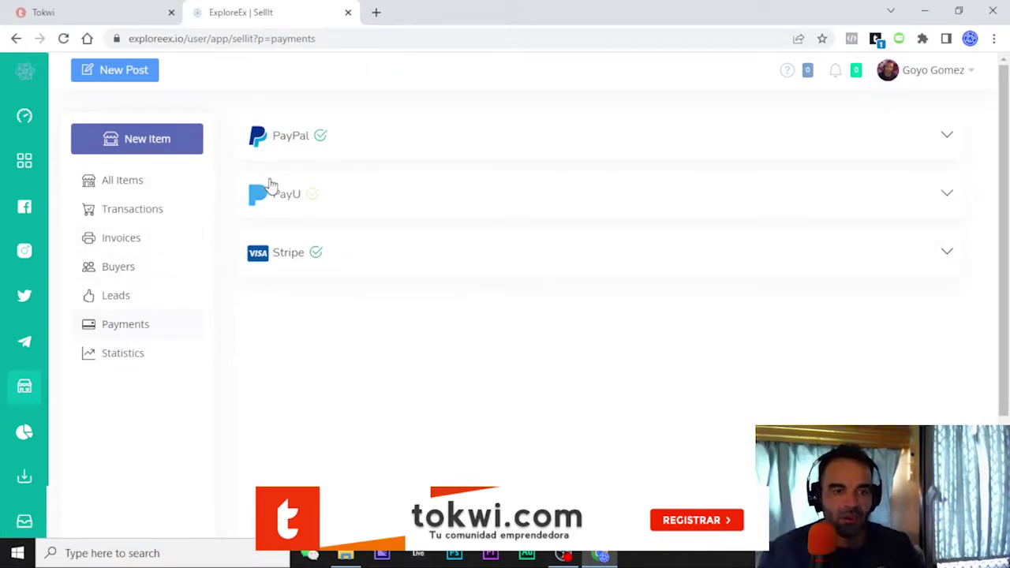
{"action": "left_click", "coordinate": [946, 198]}
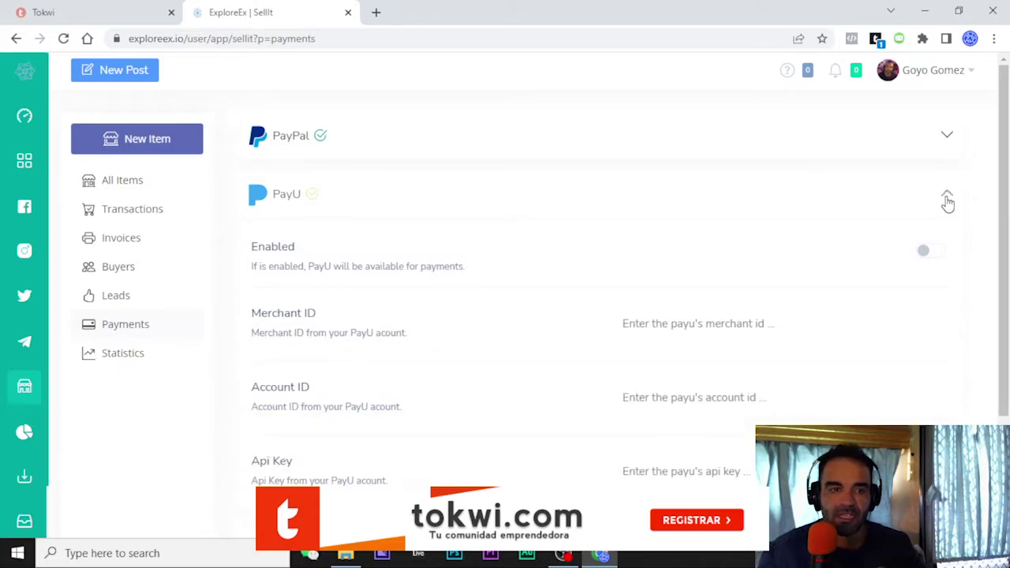
{"action": "left_click", "coordinate": [947, 199]}
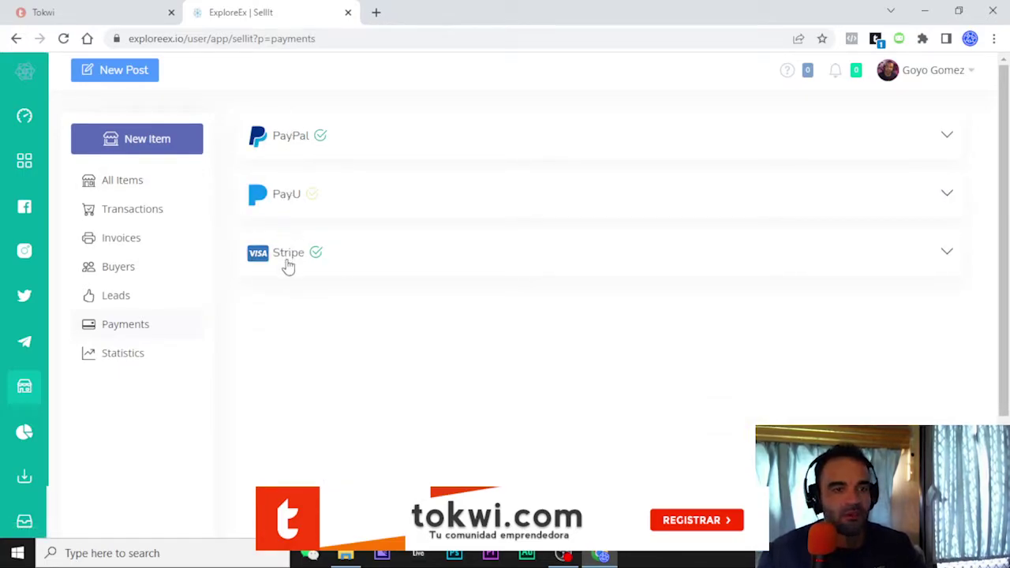
Step: View the PayPal settings, switching Enabled off and back on and highlighting the Secret before closing them
{"action": "left_click", "coordinate": [951, 136]}
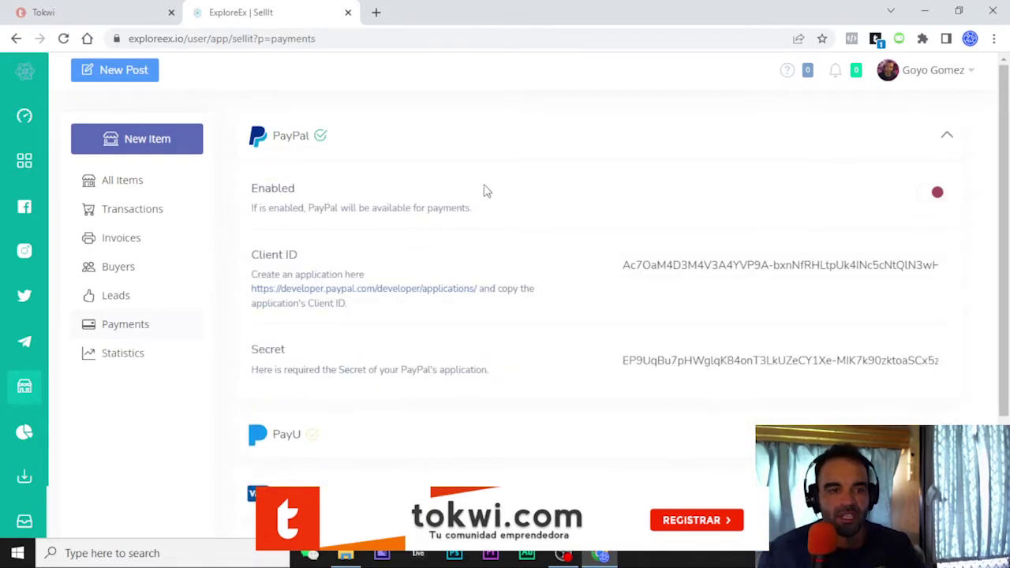
{"action": "left_click", "coordinate": [938, 196]}
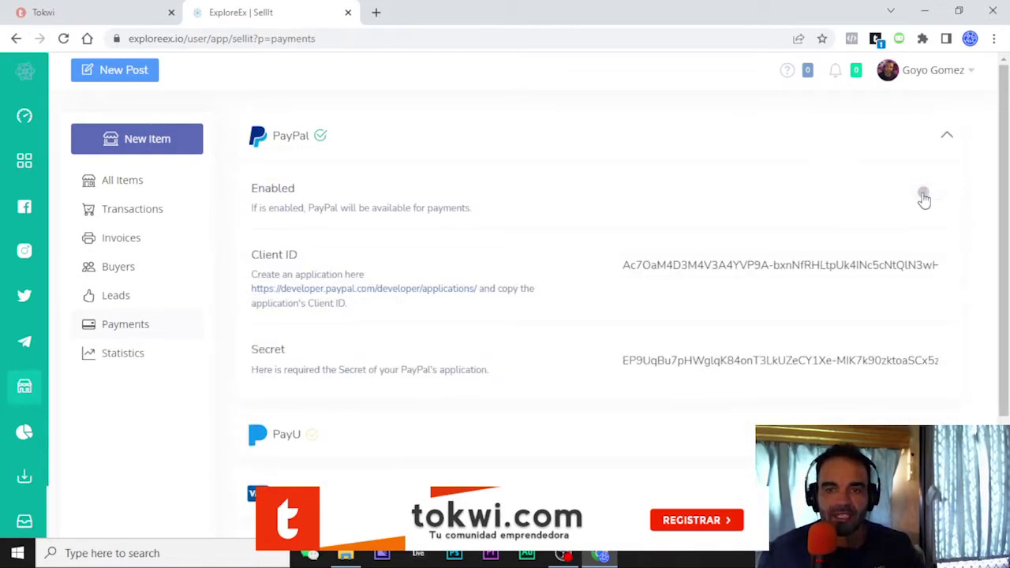
{"action": "left_click_drag", "start_coordinate": [624, 266], "coordinate": [939, 362]}
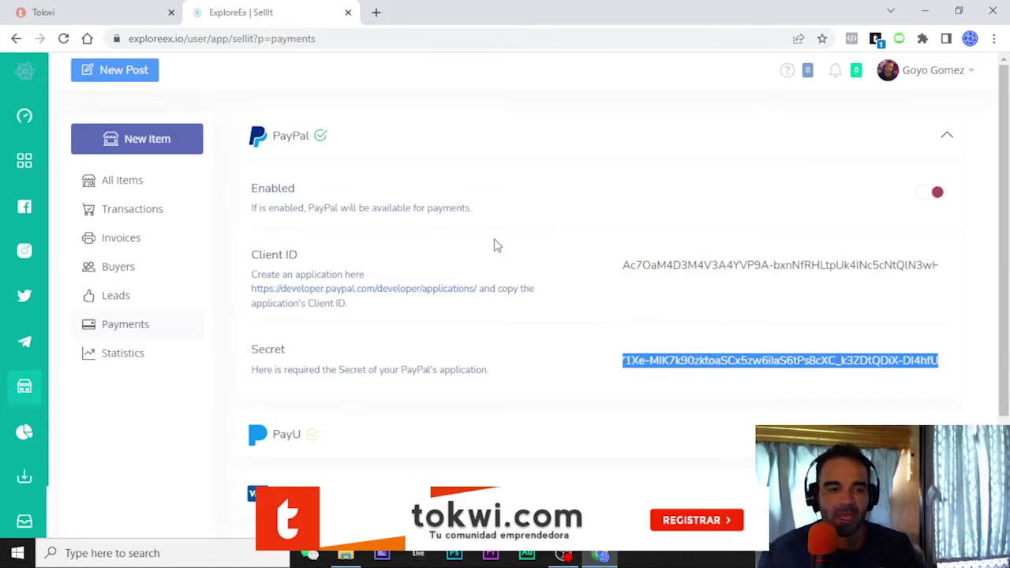
{"action": "left_click", "coordinate": [947, 135]}
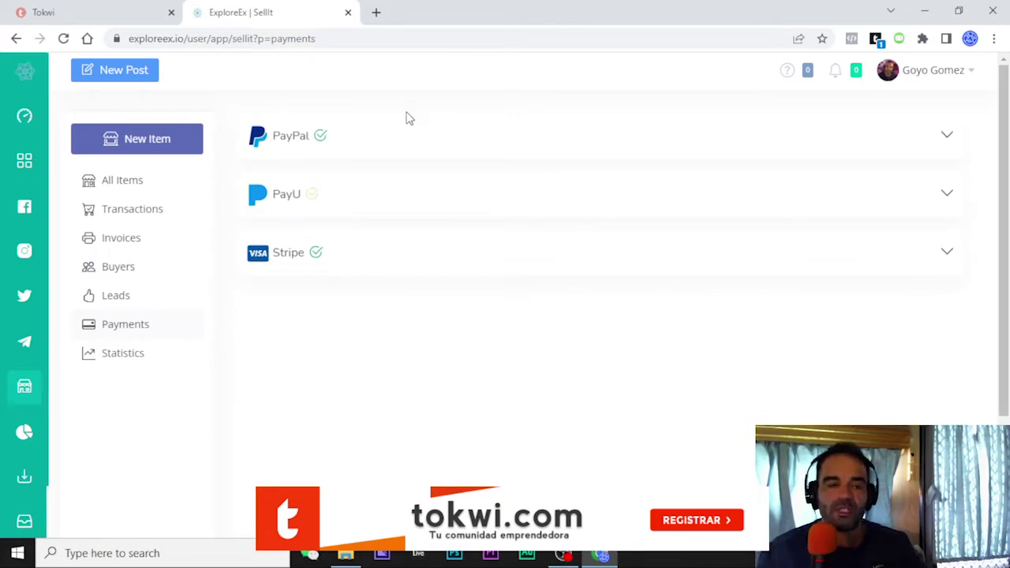
Step: Briefly expand and collapse the Stripe and PayU payment settings
{"action": "left_click", "coordinate": [552, 260]}
{"action": "left_click", "coordinate": [552, 259]}
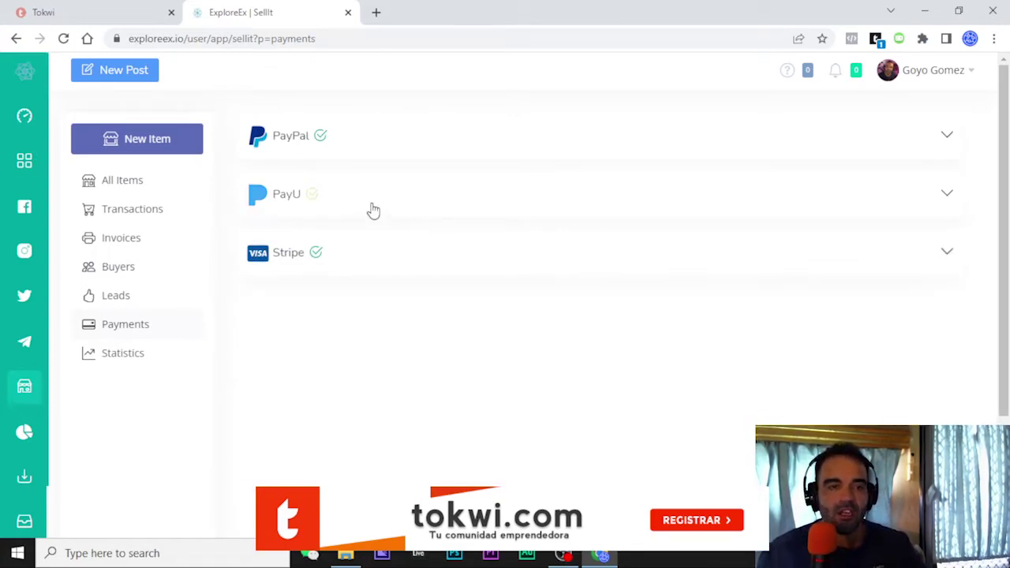
{"action": "left_click", "coordinate": [375, 214]}
{"action": "left_click", "coordinate": [372, 210]}
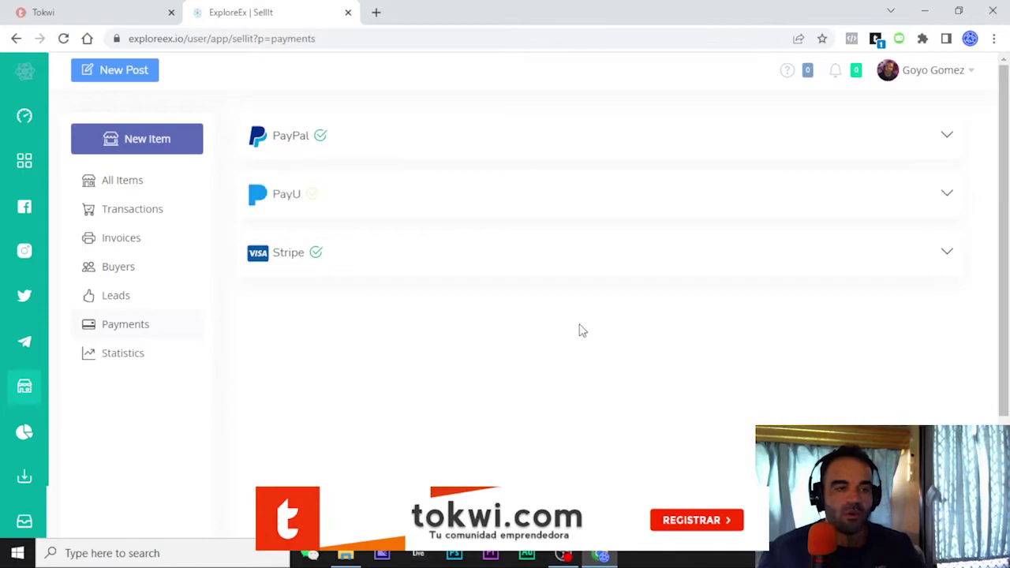
Step: Open the ChatBot for WordPress item from the store's items and expand its Item's URL in the publishing settings
{"action": "left_click", "coordinate": [103, 195]}
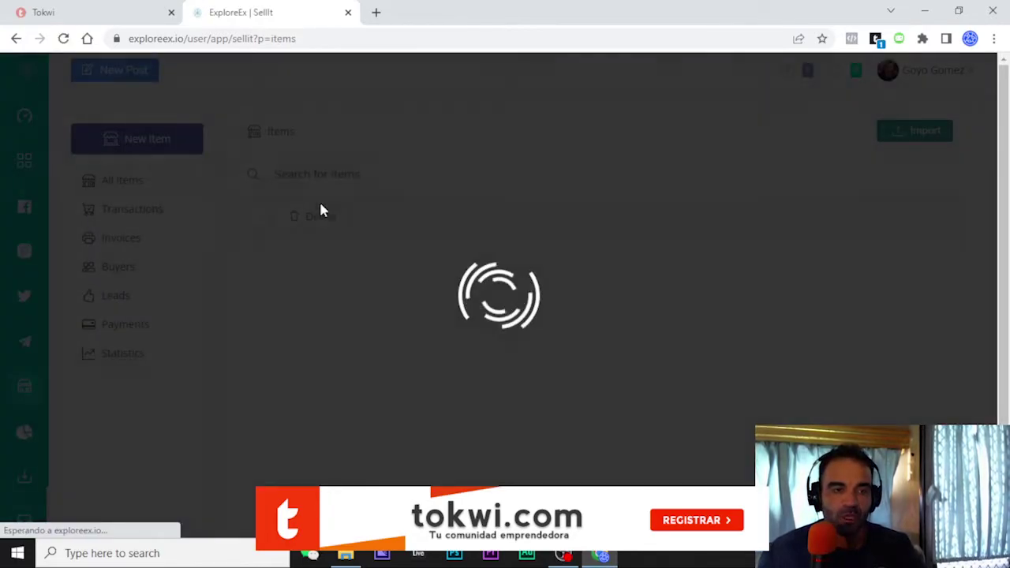
{"action": "left_click", "coordinate": [343, 270]}
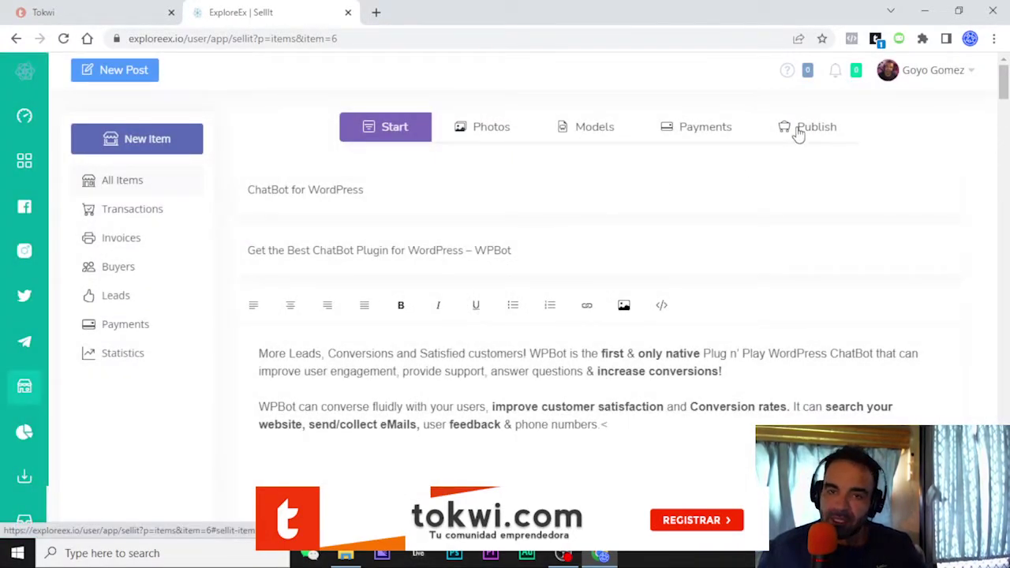
{"action": "left_click", "coordinate": [799, 136]}
{"action": "scroll", "coordinate": [790, 177], "scroll_direction": "down", "scroll_amount": 10}
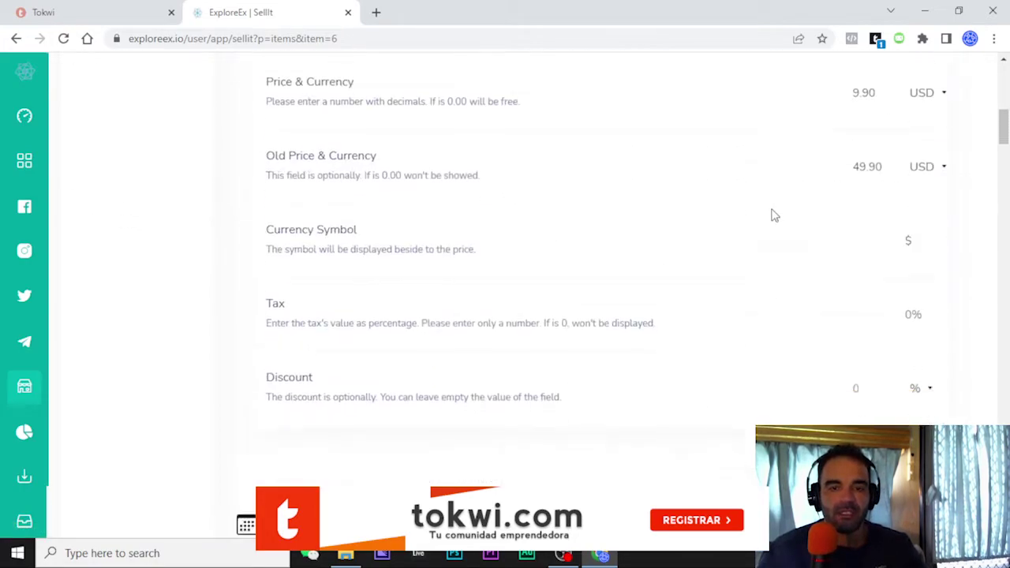
{"action": "left_click_drag", "start_coordinate": [1003, 158], "coordinate": [991, 382]}
{"action": "scroll", "coordinate": [410, 378], "scroll_direction": "down", "scroll_amount": 5}
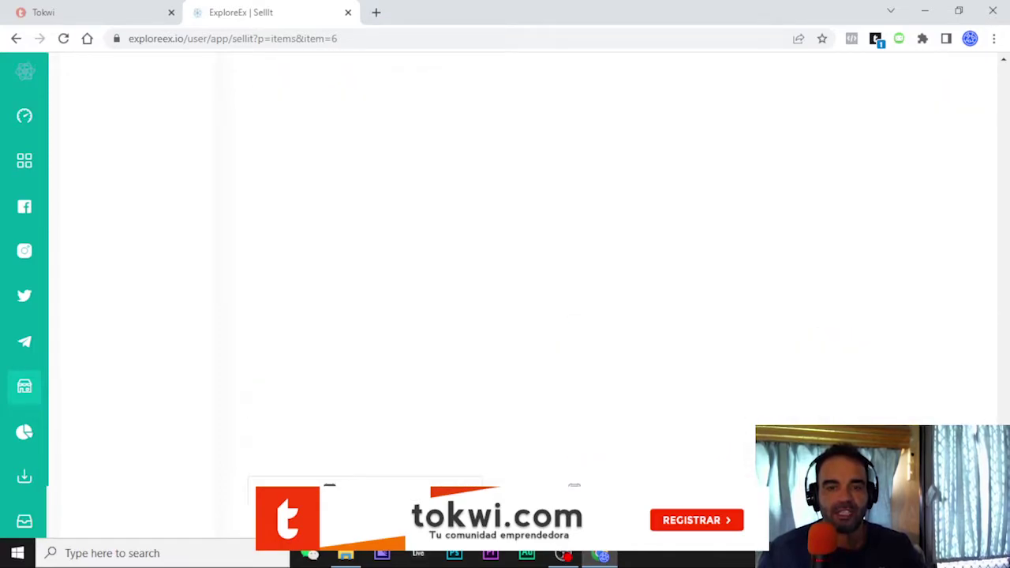
{"action": "left_click", "coordinate": [281, 315]}
{"action": "scroll", "coordinate": [291, 320], "scroll_direction": "down", "scroll_amount": 2}
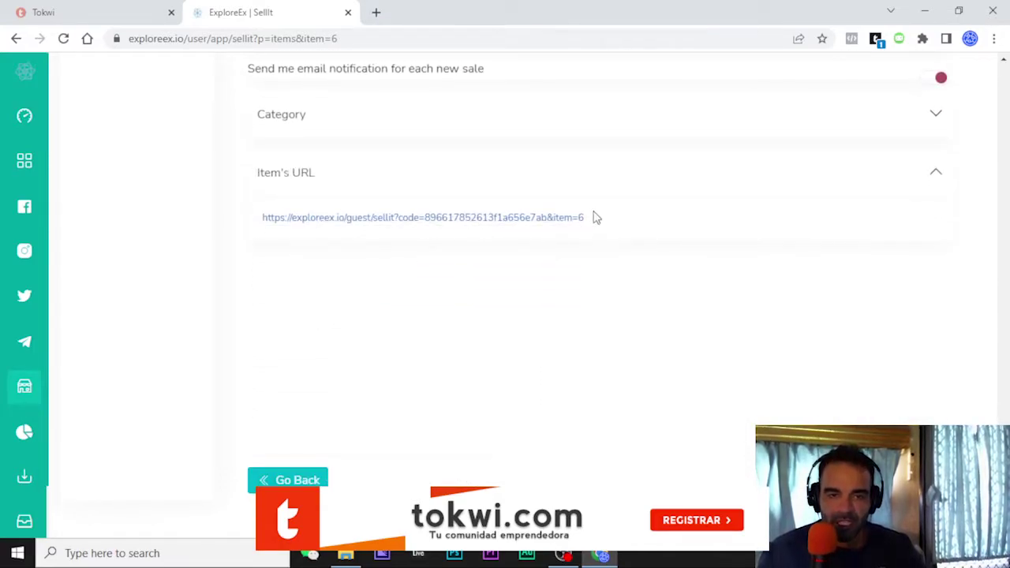
Step: Copy the ChatBot for WordPress item's URL and open it in a new browser tab
{"action": "left_click_drag", "start_coordinate": [608, 223], "coordinate": [263, 234]}
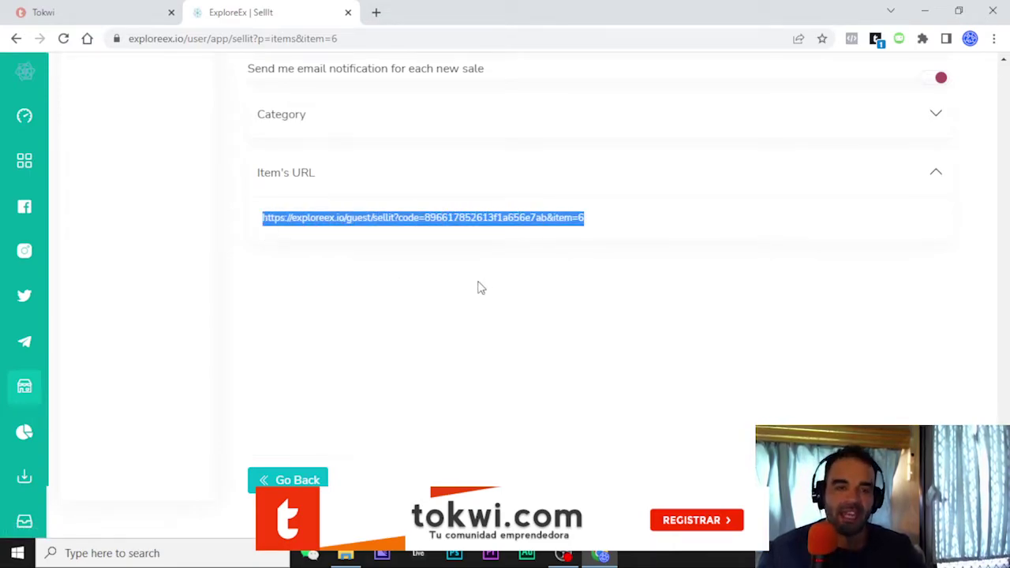
{"action": "right_click", "coordinate": [558, 225]}
{"action": "left_click", "coordinate": [600, 340]}
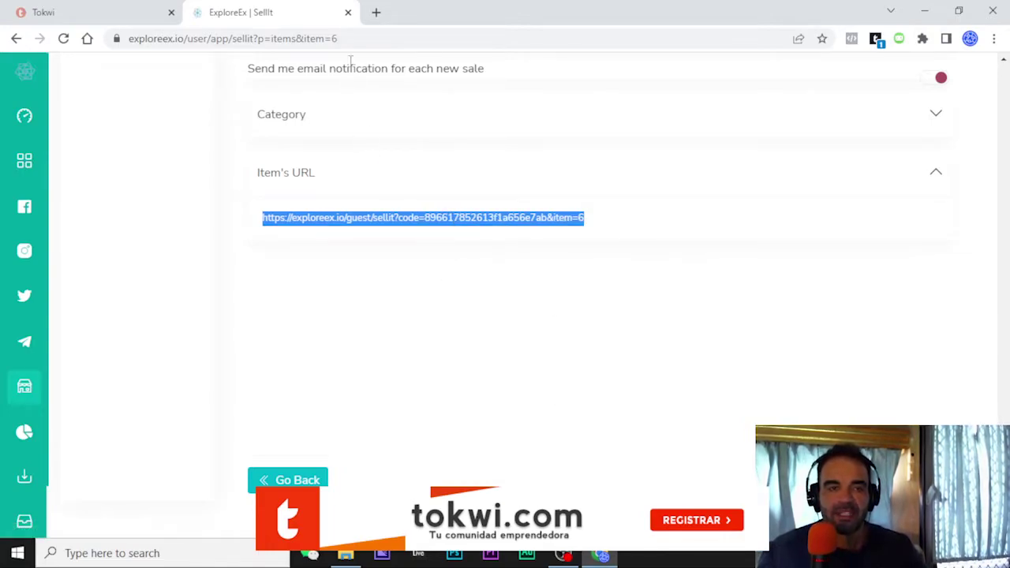
{"action": "left_click", "coordinate": [377, 12]}
{"action": "right_click", "coordinate": [472, 38]}
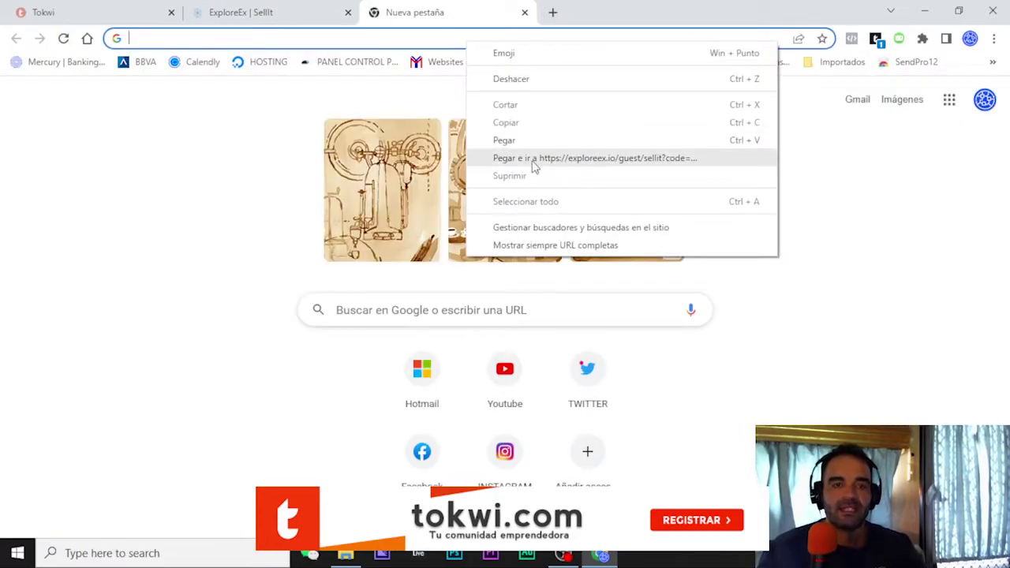
{"action": "left_click", "coordinate": [591, 158]}
{"action": "key", "text": "ctrl+v"}
{"action": "key", "text": "Return"}
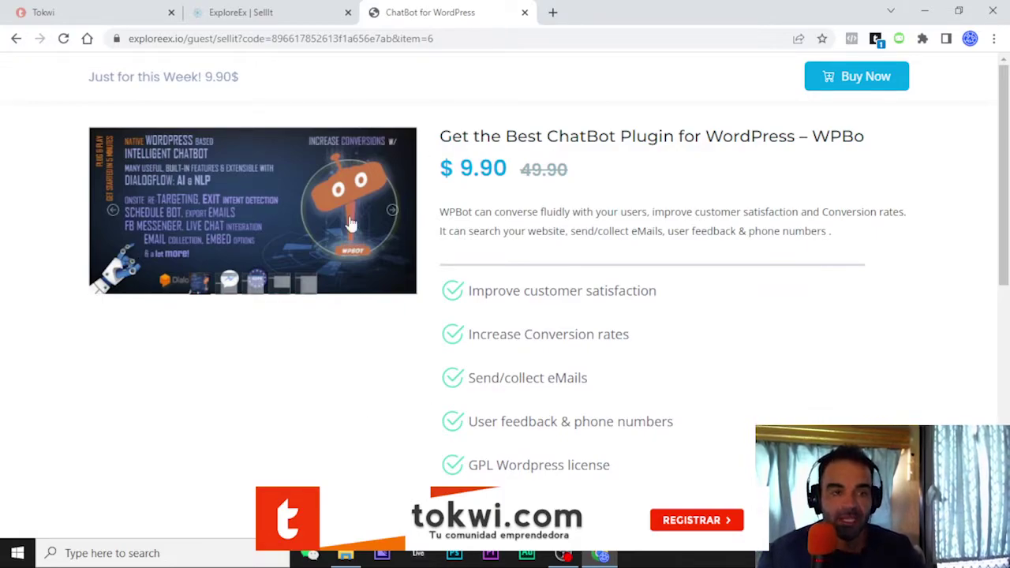
Step: Review the ChatBot for WordPress sales page, including its features, description and specifications
{"action": "scroll", "coordinate": [416, 250], "scroll_direction": "down", "scroll_amount": 2}
{"action": "scroll", "coordinate": [418, 246], "scroll_direction": "up", "scroll_amount": 2}
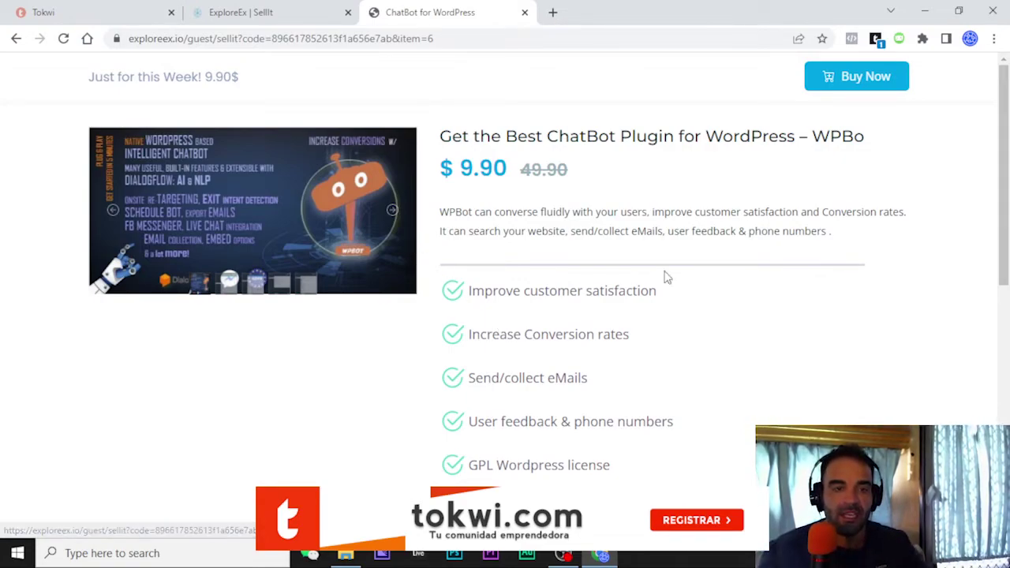
{"action": "scroll", "coordinate": [585, 304], "scroll_direction": "down", "scroll_amount": 3}
{"action": "scroll", "coordinate": [586, 304], "scroll_direction": "down", "scroll_amount": 2}
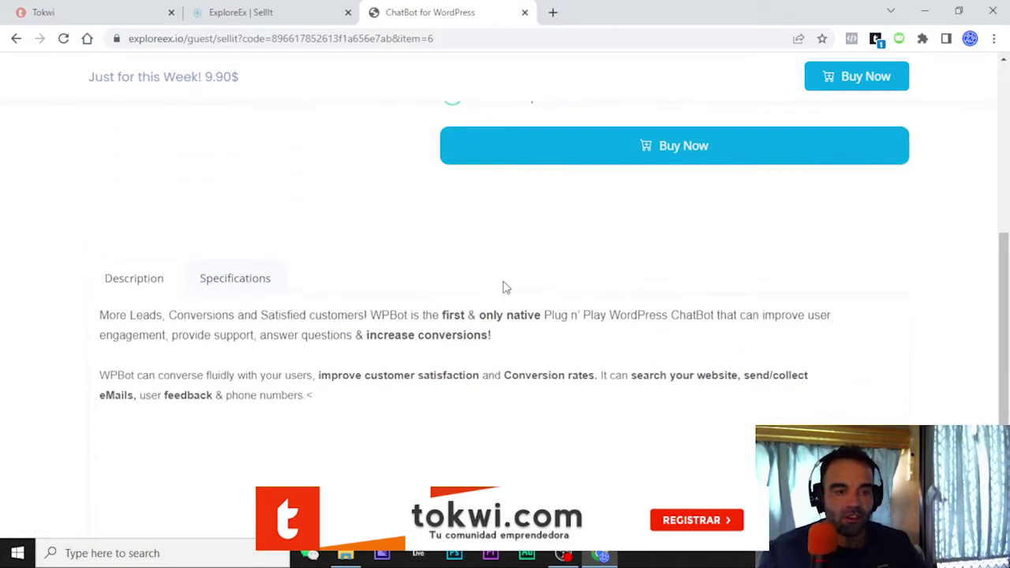
{"action": "scroll", "coordinate": [421, 353], "scroll_direction": "down", "scroll_amount": 2}
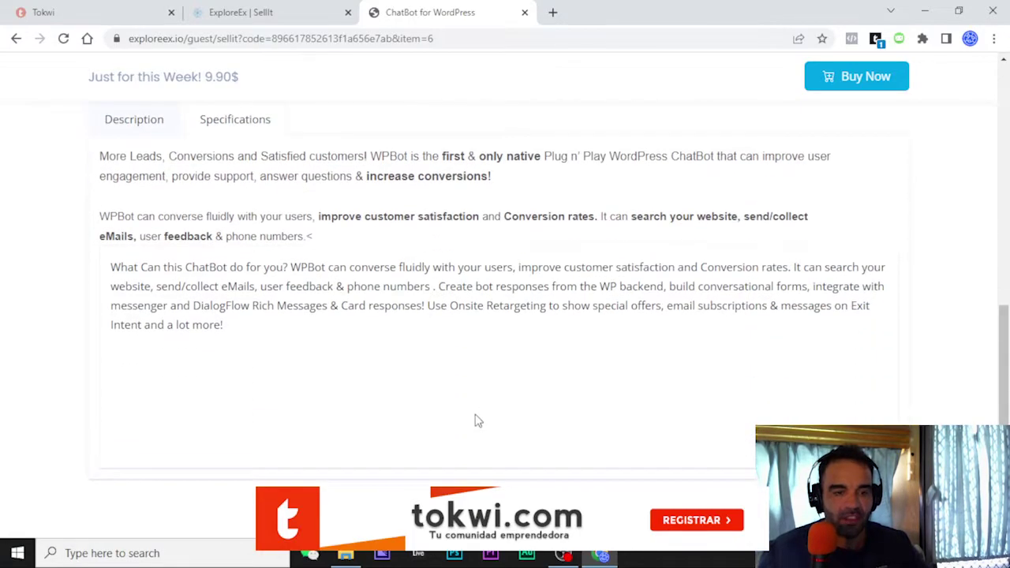
{"action": "scroll", "coordinate": [476, 421], "scroll_direction": "up", "scroll_amount": 7}
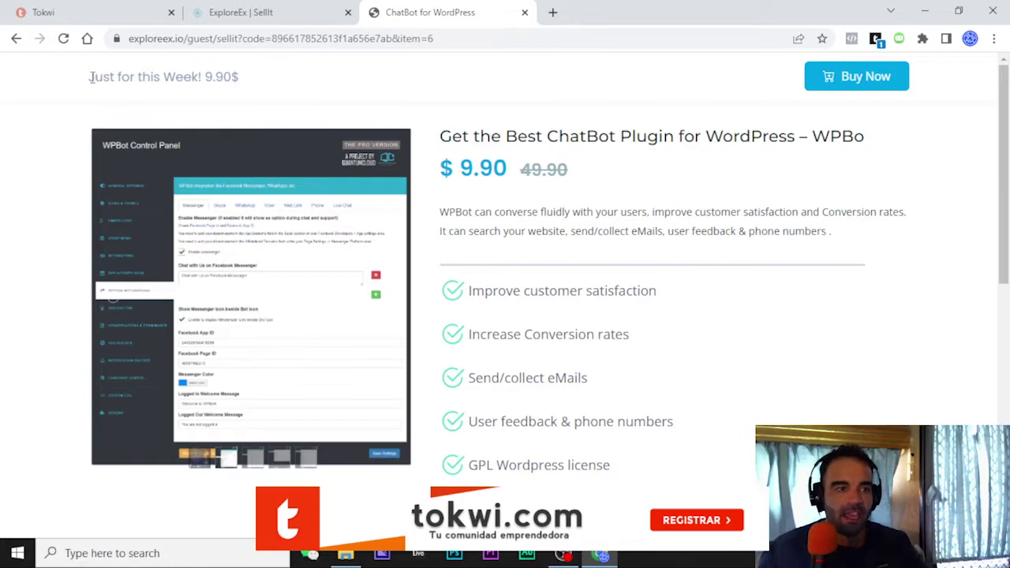
Step: Highlight the weekly offer text and the crossed-out price on the ChatBot for WordPress sales page, and review its feature list
{"action": "left_click_drag", "start_coordinate": [93, 77], "coordinate": [255, 85]}
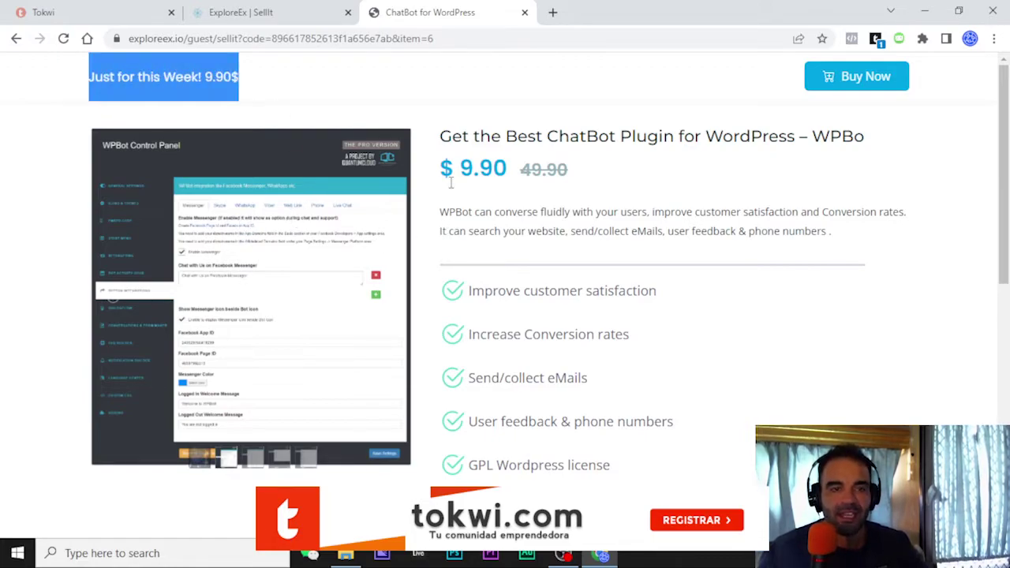
{"action": "left_click_drag", "start_coordinate": [573, 182], "coordinate": [515, 180]}
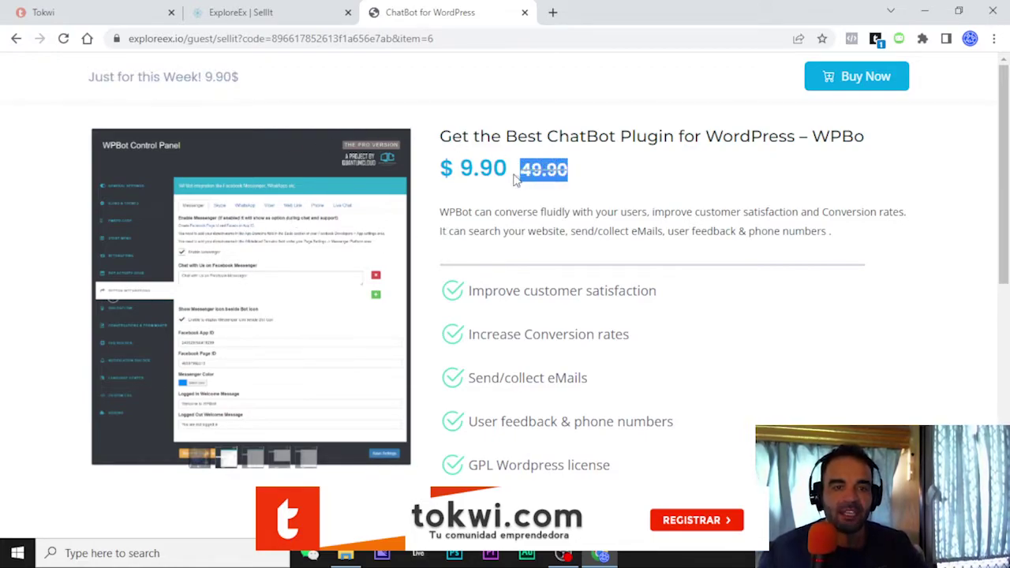
{"action": "left_click", "coordinate": [854, 280]}
{"action": "scroll", "coordinate": [849, 272], "scroll_direction": "down", "scroll_amount": 1}
{"action": "scroll", "coordinate": [844, 266], "scroll_direction": "up", "scroll_amount": 1}
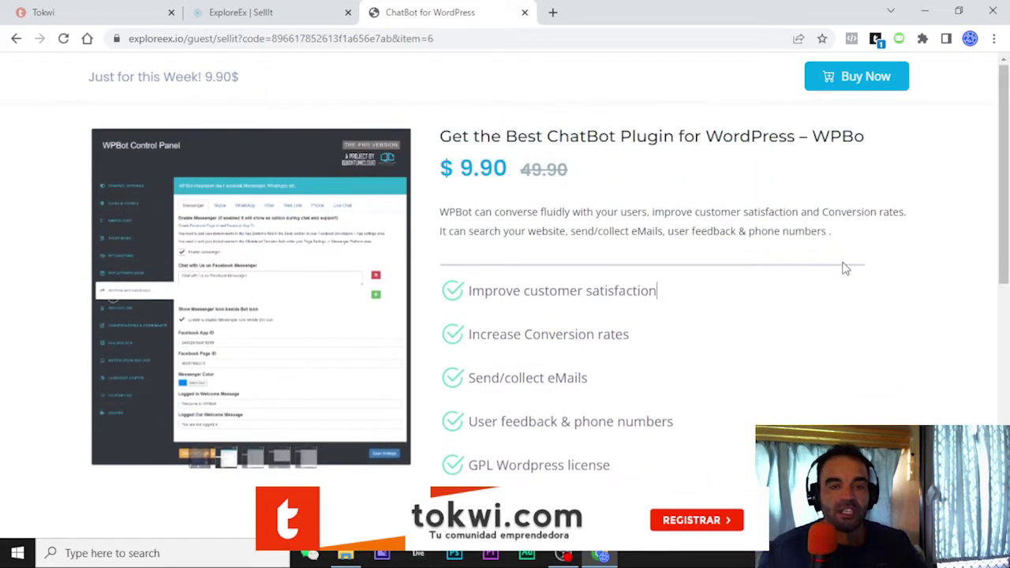
{"action": "scroll", "coordinate": [758, 280], "scroll_direction": "down", "scroll_amount": 1}
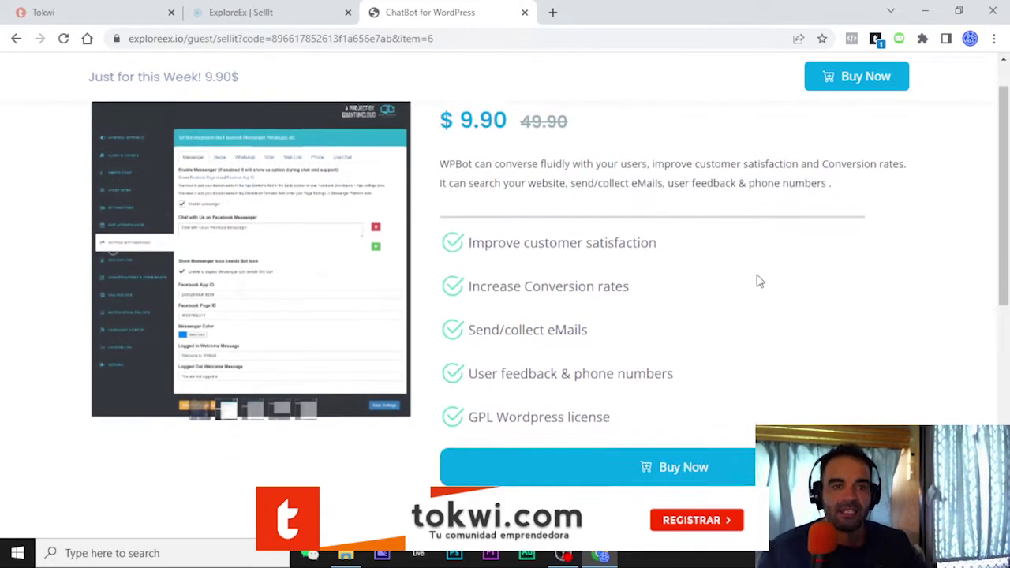
Step: View the ChatBot for WordPress checkout form through Buy Now, and reload the item's sales page from its copied URL
{"action": "left_click", "coordinate": [667, 444]}
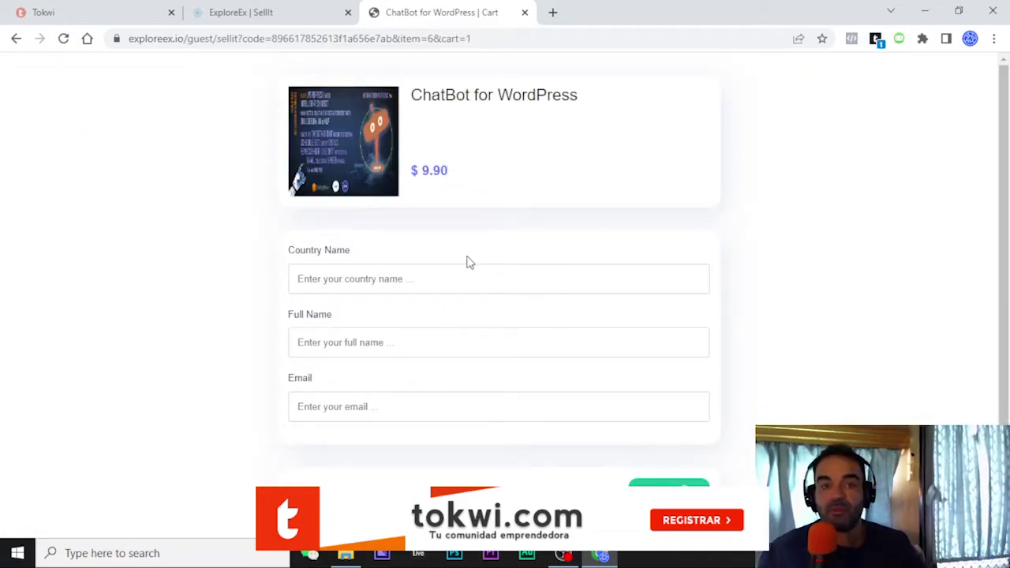
{"action": "left_click", "coordinate": [272, 9]}
{"action": "left_click", "coordinate": [490, 7]}
{"action": "left_click", "coordinate": [341, 39]}
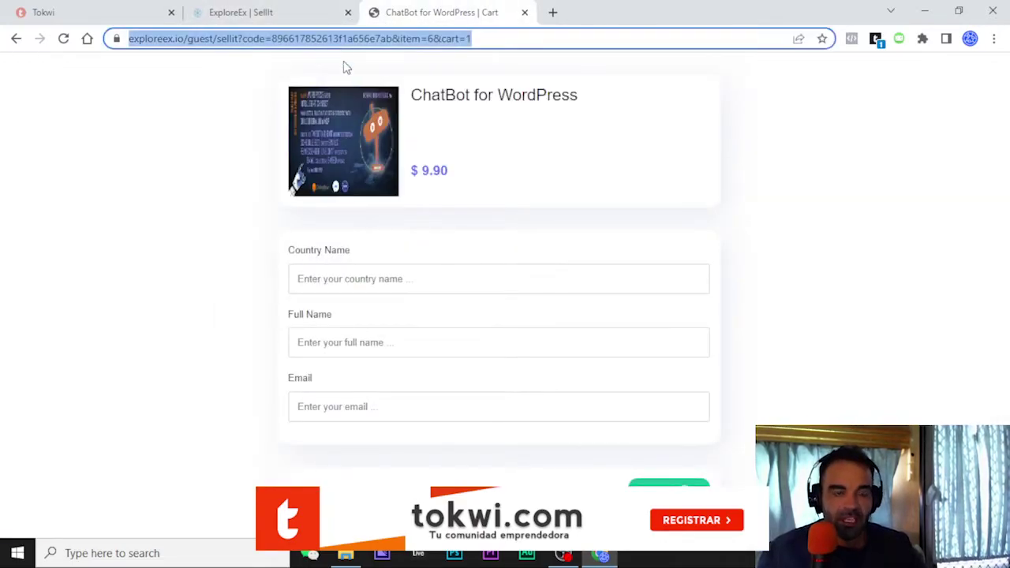
{"action": "key", "text": "ctrl+v"}
{"action": "key", "text": "Return"}
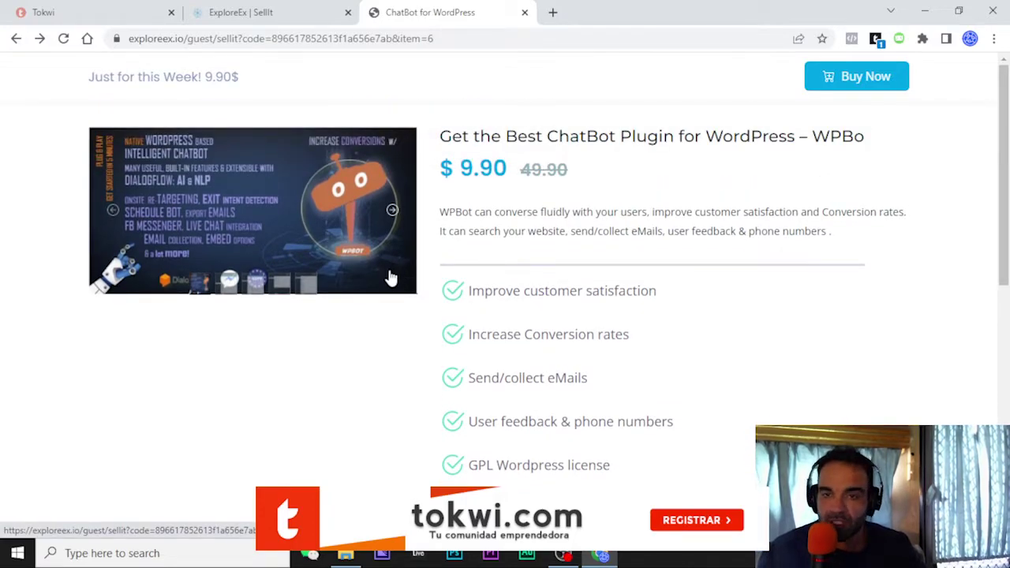
Step: Return to the ExploreEx tab and open the Ecommerce app
{"action": "left_click", "coordinate": [300, 11]}
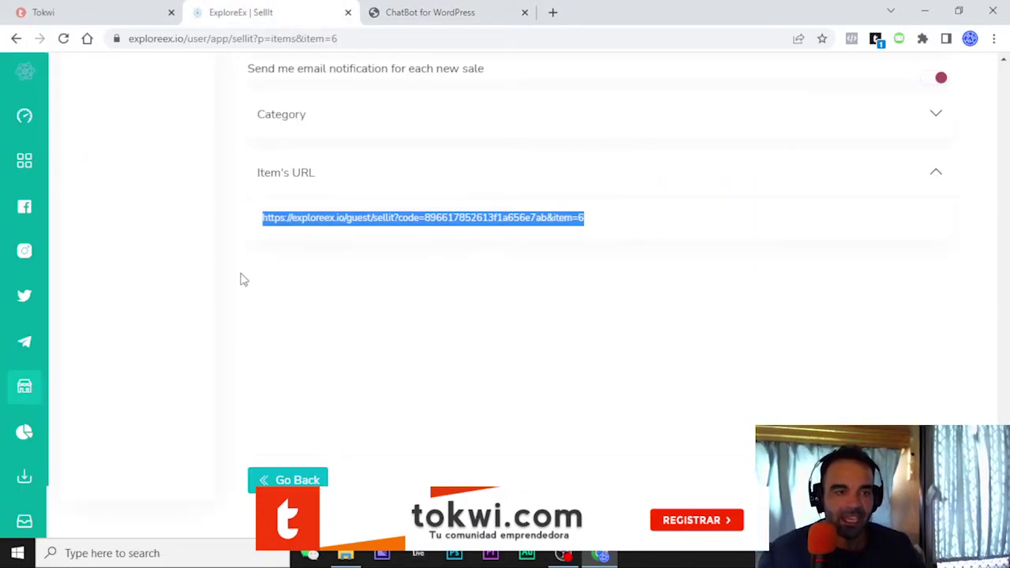
{"action": "mouse_move", "coordinate": [24, 394]}
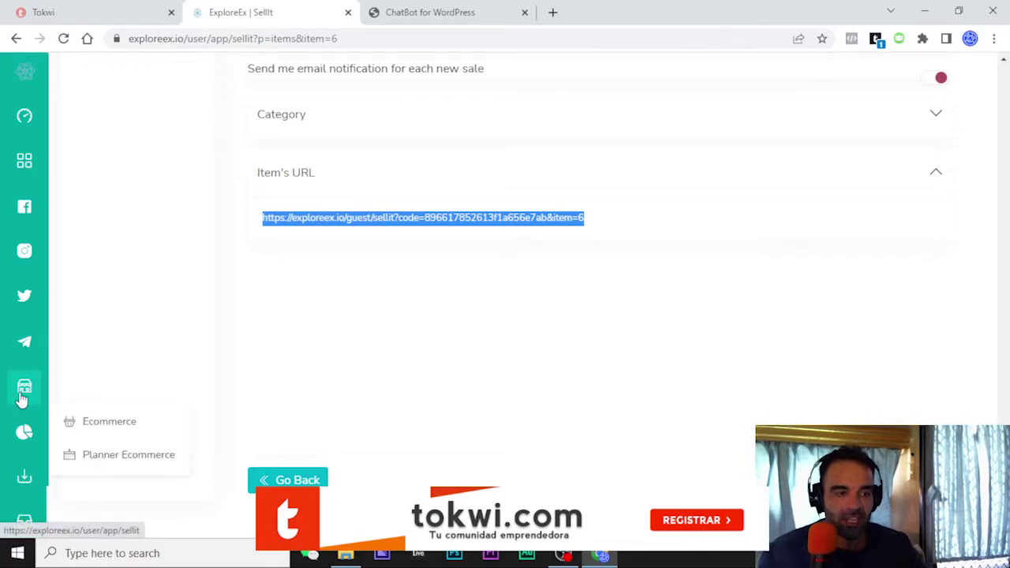
{"action": "left_click", "coordinate": [109, 424]}
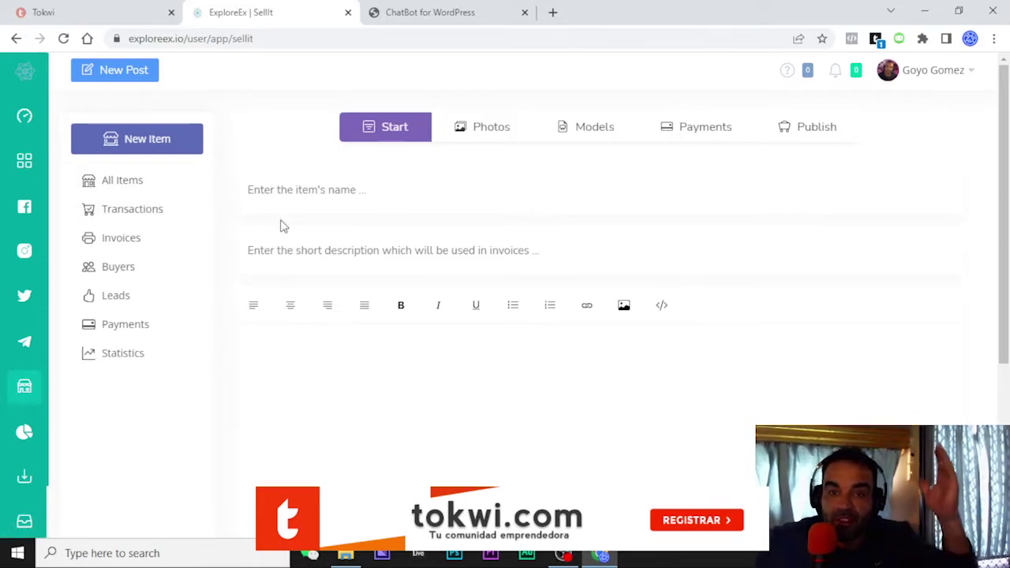
Step: Examine the buyer details and status options of the most recent ChatBot for WordPress transaction, and close its details
{"action": "left_click", "coordinate": [132, 209]}
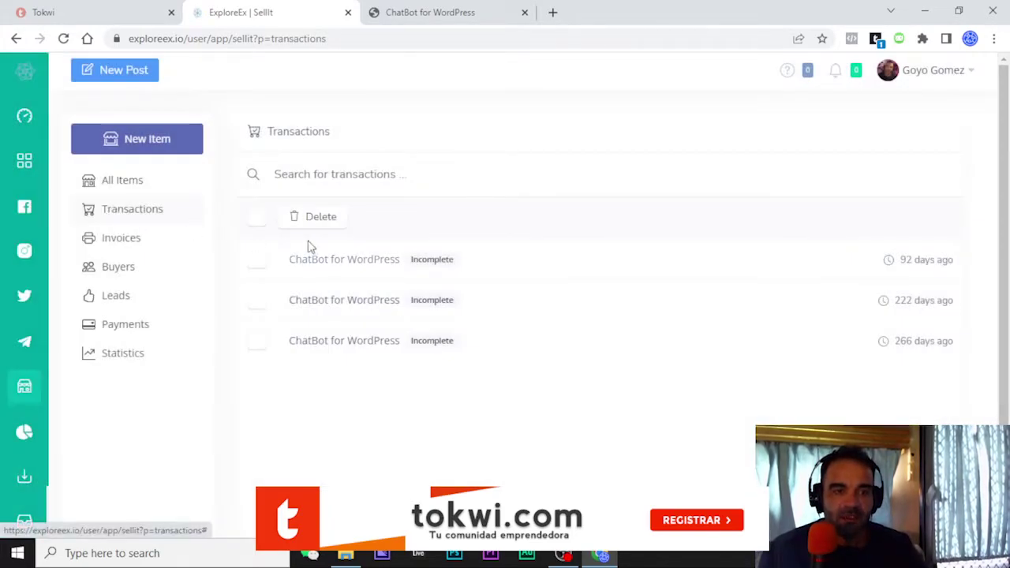
{"action": "left_click", "coordinate": [350, 267]}
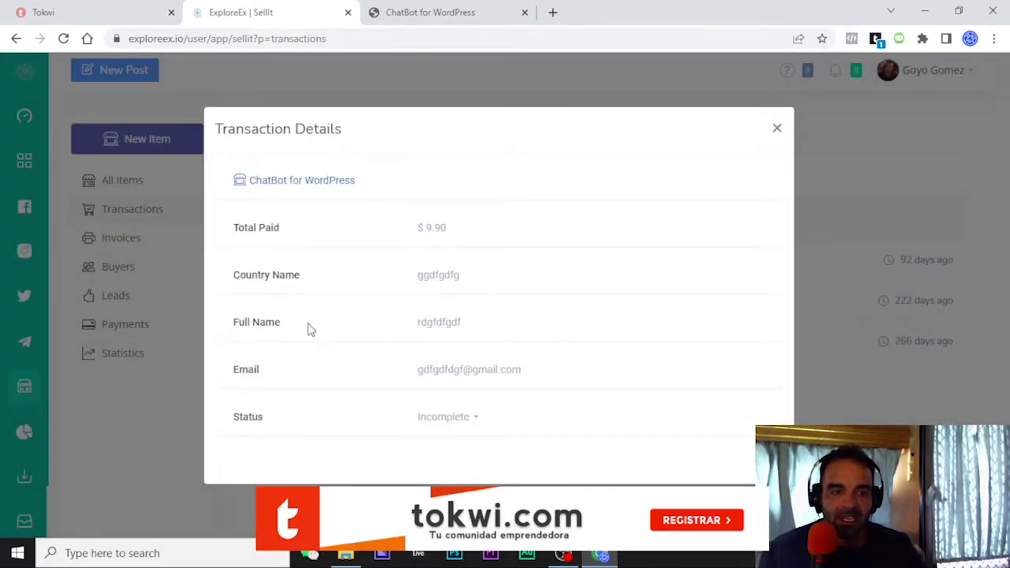
{"action": "left_click_drag", "start_coordinate": [559, 384], "coordinate": [282, 183]}
{"action": "left_click", "coordinate": [588, 274]}
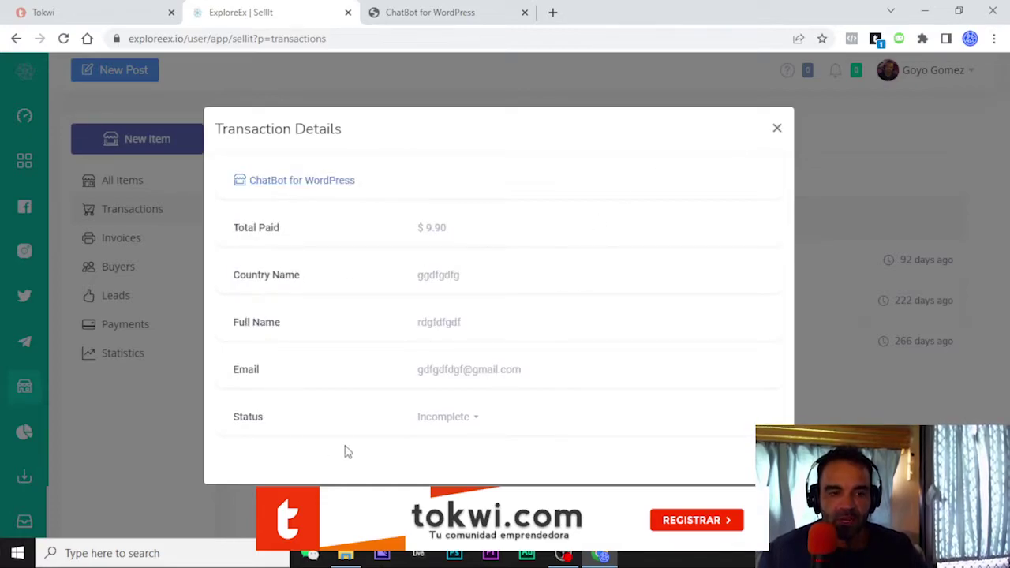
{"action": "left_click", "coordinate": [476, 418]}
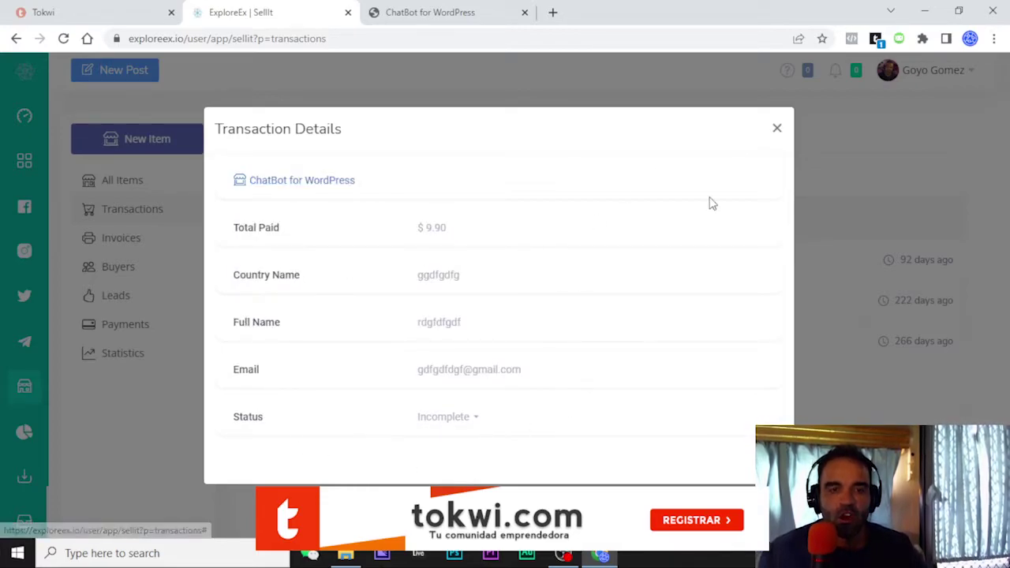
{"action": "left_click", "coordinate": [777, 127]}
Step: Review the invoice template's company information, invoice options, custom words and preview, and close the template without changes
{"action": "left_click", "coordinate": [112, 247]}
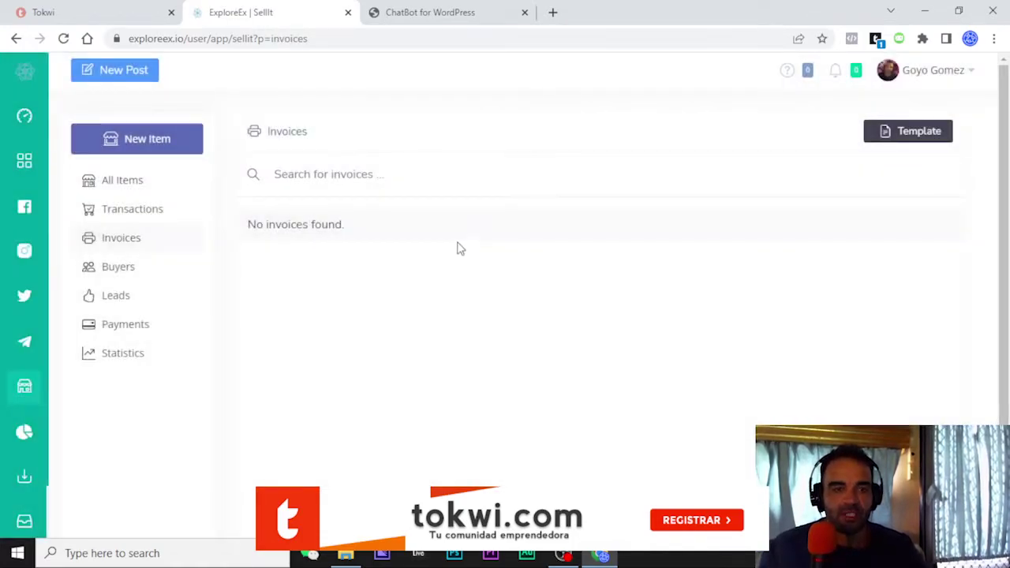
{"action": "left_click", "coordinate": [918, 134]}
{"action": "scroll", "coordinate": [182, 261], "scroll_direction": "down", "scroll_amount": 5}
{"action": "scroll", "coordinate": [229, 375], "scroll_direction": "down", "scroll_amount": 15}
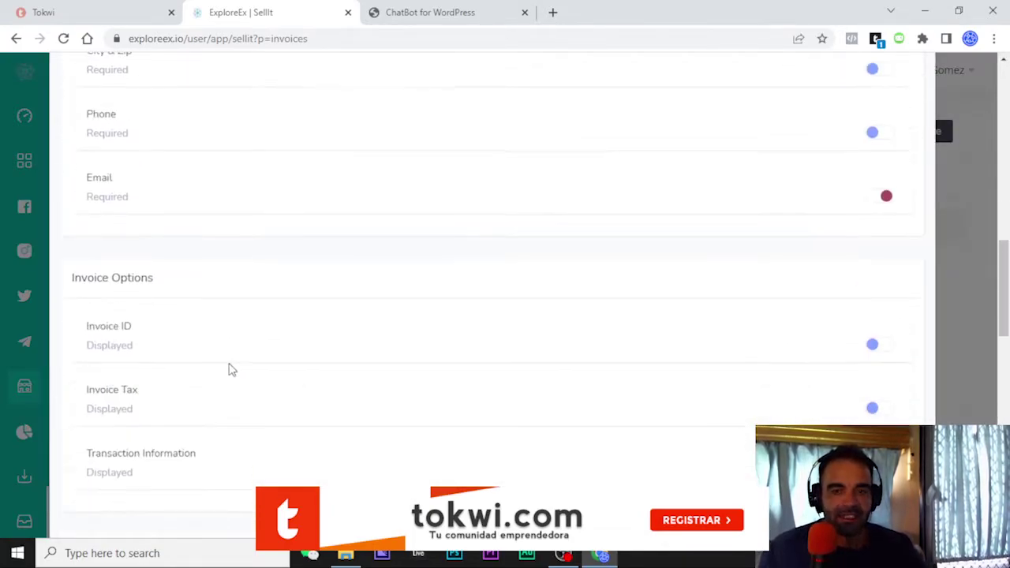
{"action": "scroll", "coordinate": [229, 358], "scroll_direction": "down", "scroll_amount": 3}
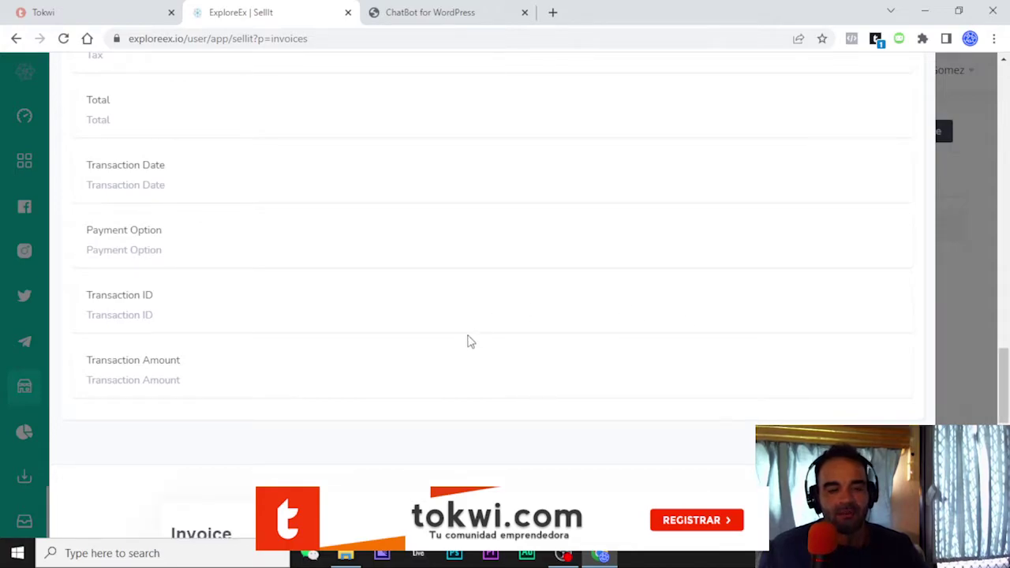
{"action": "scroll", "coordinate": [476, 336], "scroll_direction": "down", "scroll_amount": 5}
{"action": "scroll", "coordinate": [469, 341], "scroll_direction": "down", "scroll_amount": 1}
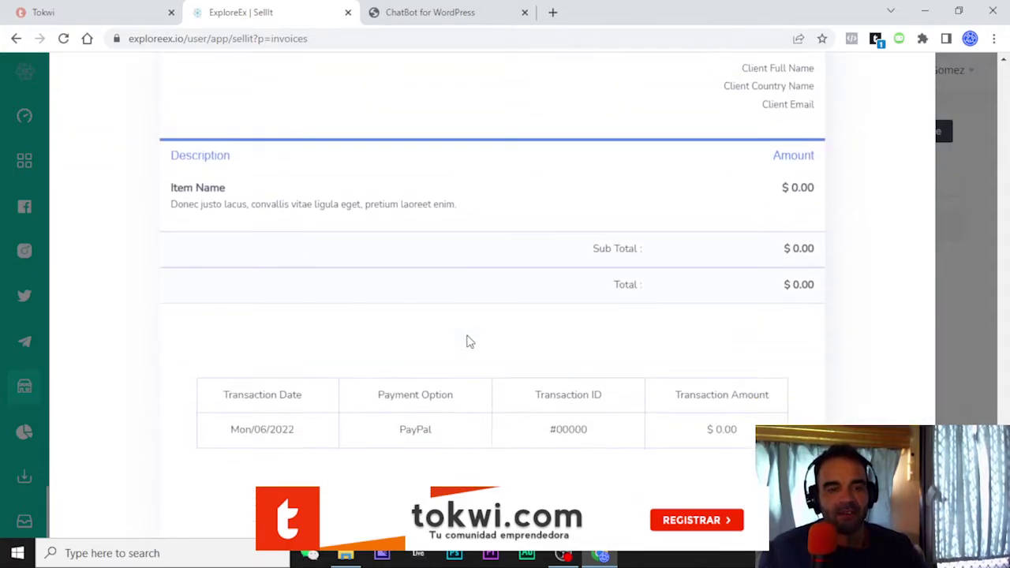
{"action": "scroll", "coordinate": [420, 296], "scroll_direction": "up", "scroll_amount": 1}
{"action": "scroll", "coordinate": [433, 291], "scroll_direction": "up", "scroll_amount": 20}
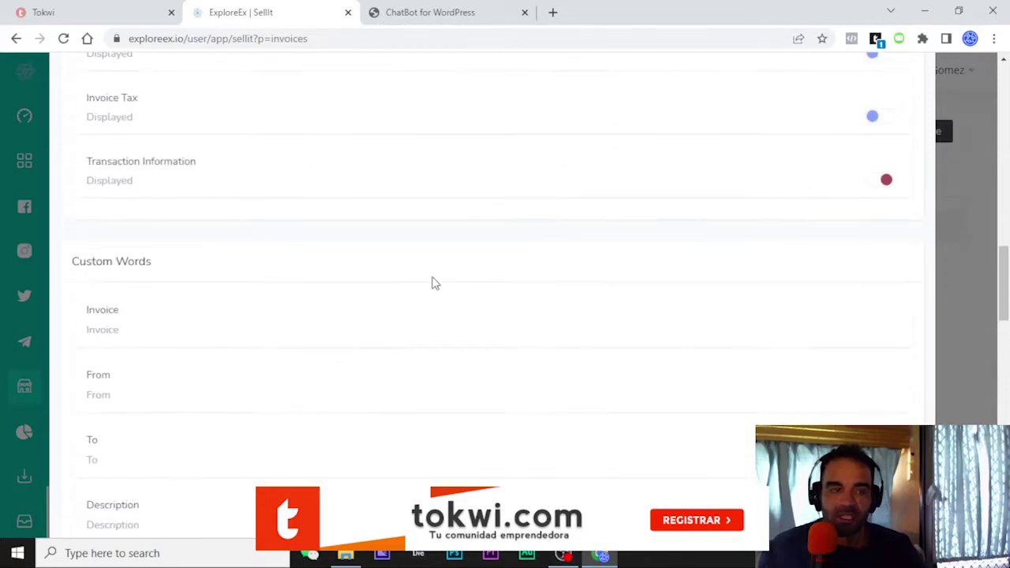
{"action": "scroll", "coordinate": [628, 223], "scroll_direction": "up", "scroll_amount": 5}
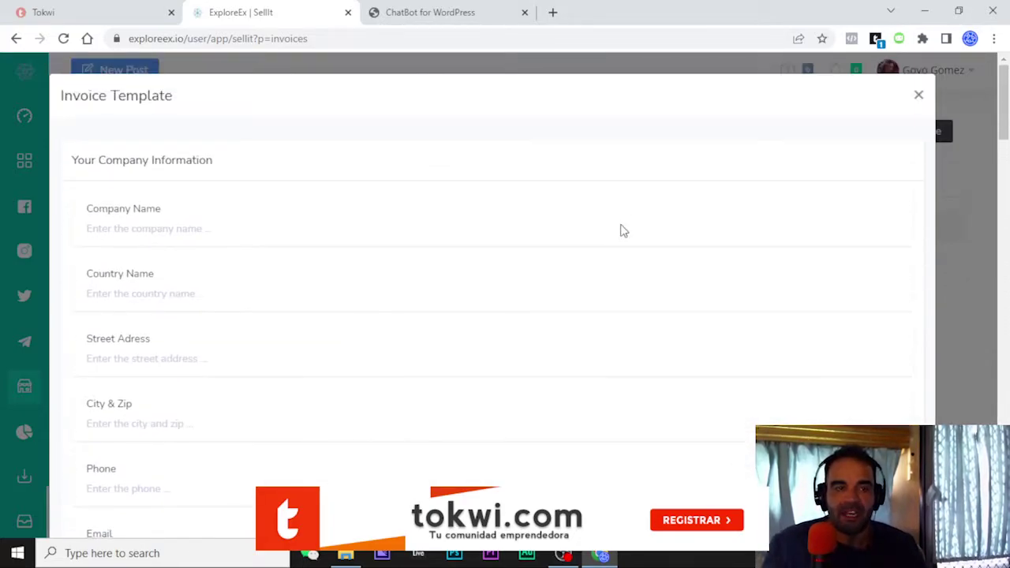
{"action": "left_click", "coordinate": [918, 97]}
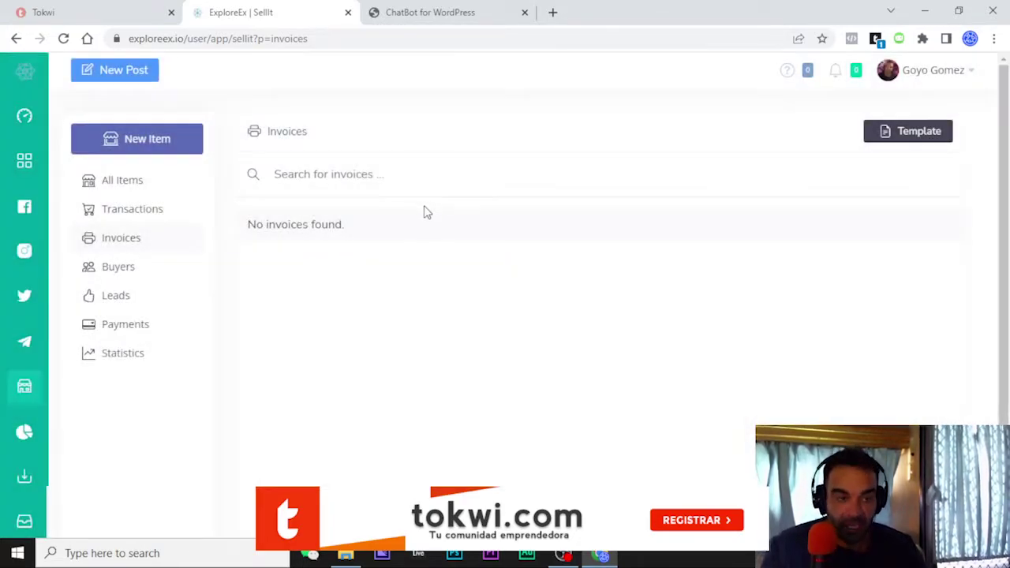
Step: Check the store's buyers list and open the details of the lead in the leads list
{"action": "left_click", "coordinate": [106, 267]}
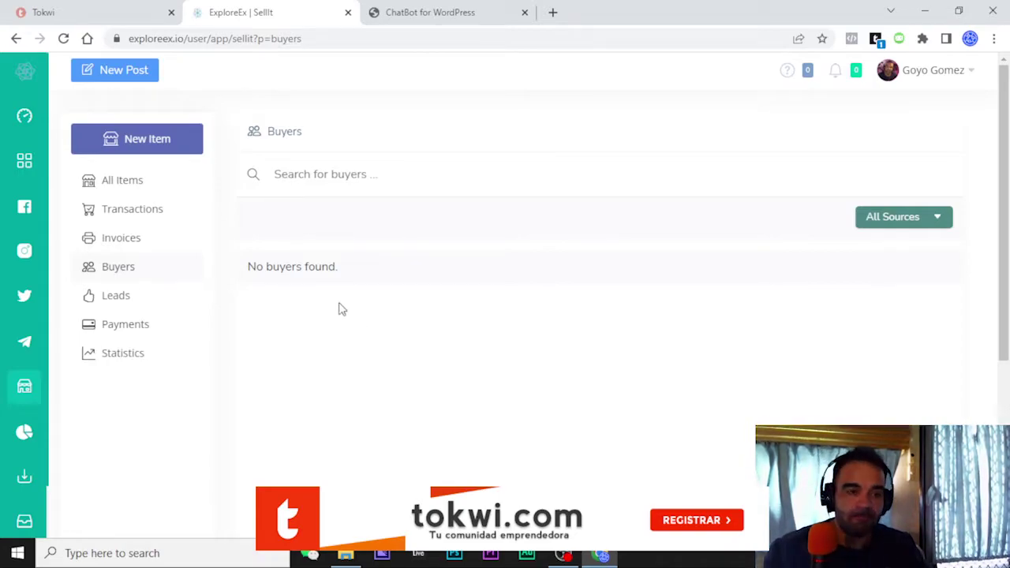
{"action": "left_click", "coordinate": [116, 297]}
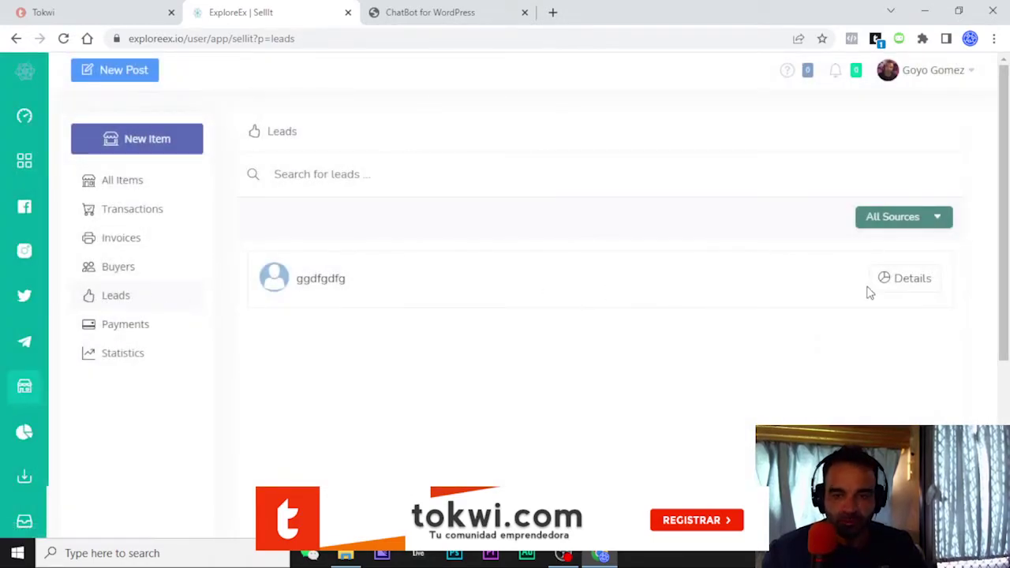
{"action": "left_click", "coordinate": [896, 286]}
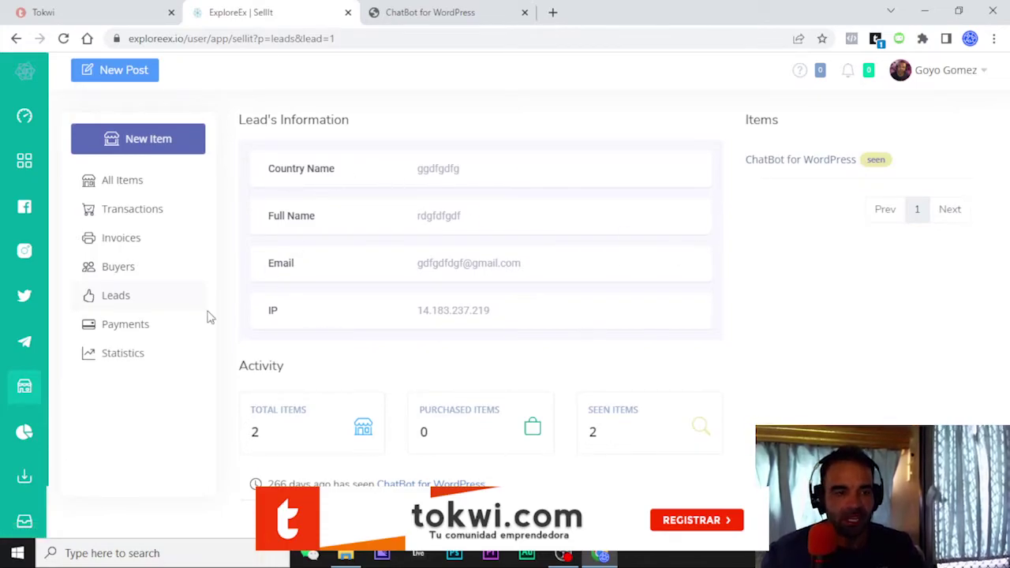
Step: View the store's payment methods and examine its statistics, including daily sales and most sold items
{"action": "left_click", "coordinate": [113, 334]}
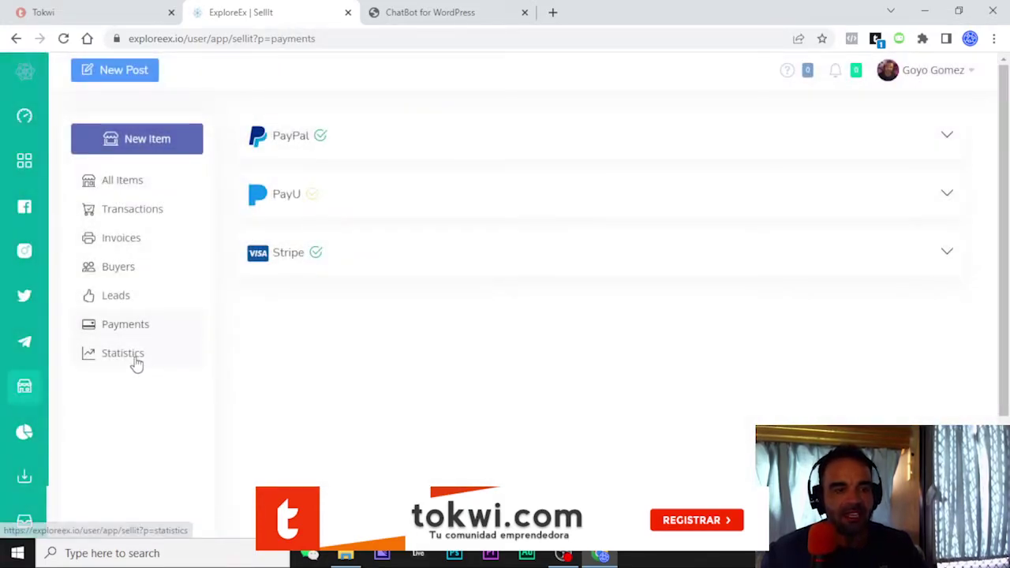
{"action": "left_click", "coordinate": [133, 359]}
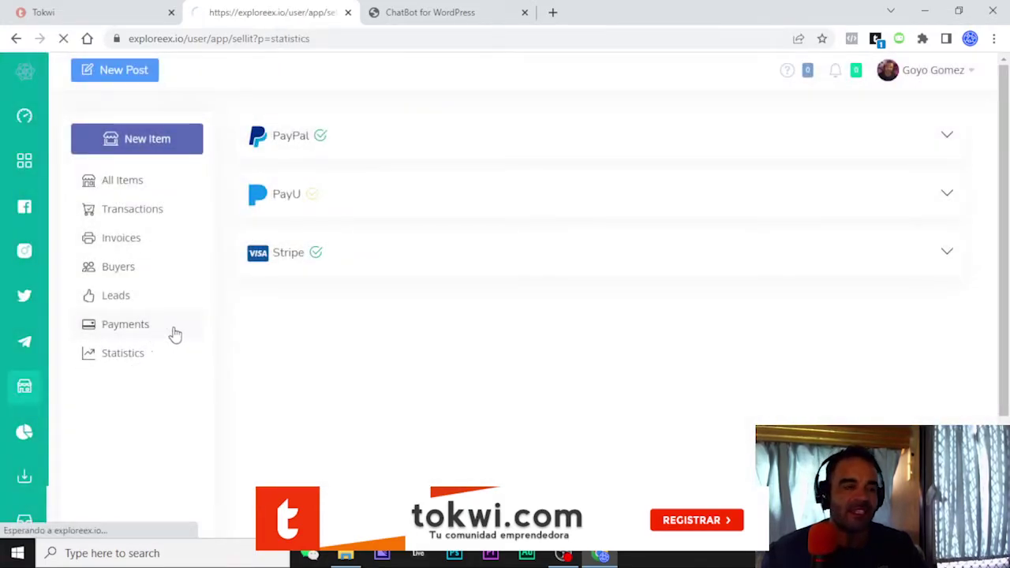
{"action": "scroll", "coordinate": [442, 308], "scroll_direction": "down", "scroll_amount": 3}
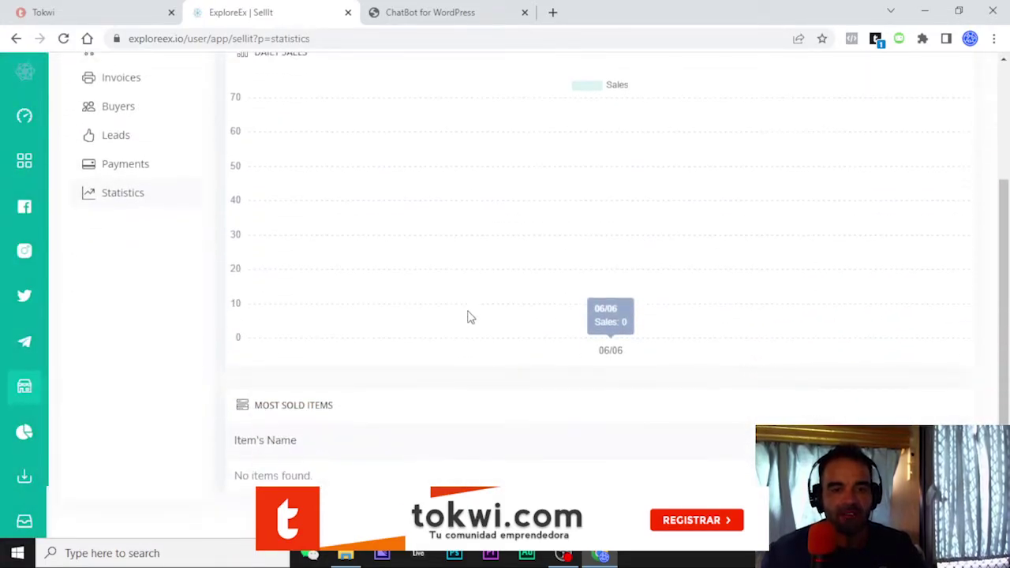
{"action": "scroll", "coordinate": [487, 319], "scroll_direction": "up", "scroll_amount": 3}
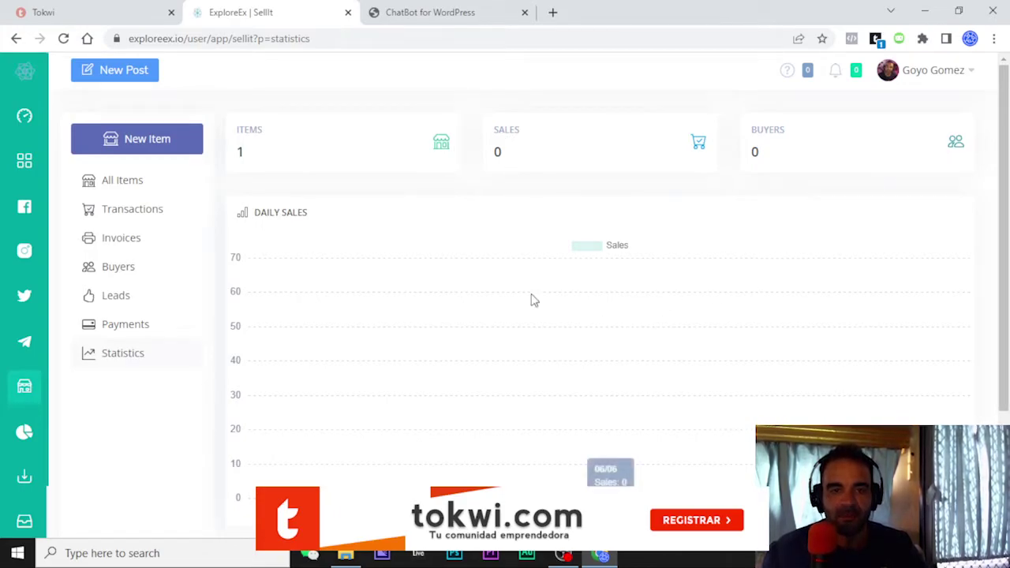
{"action": "scroll", "coordinate": [508, 295], "scroll_direction": "down", "scroll_amount": 2}
{"action": "scroll", "coordinate": [510, 292], "scroll_direction": "up", "scroll_amount": 1}
{"action": "scroll", "coordinate": [510, 292], "scroll_direction": "up", "scroll_amount": 1}
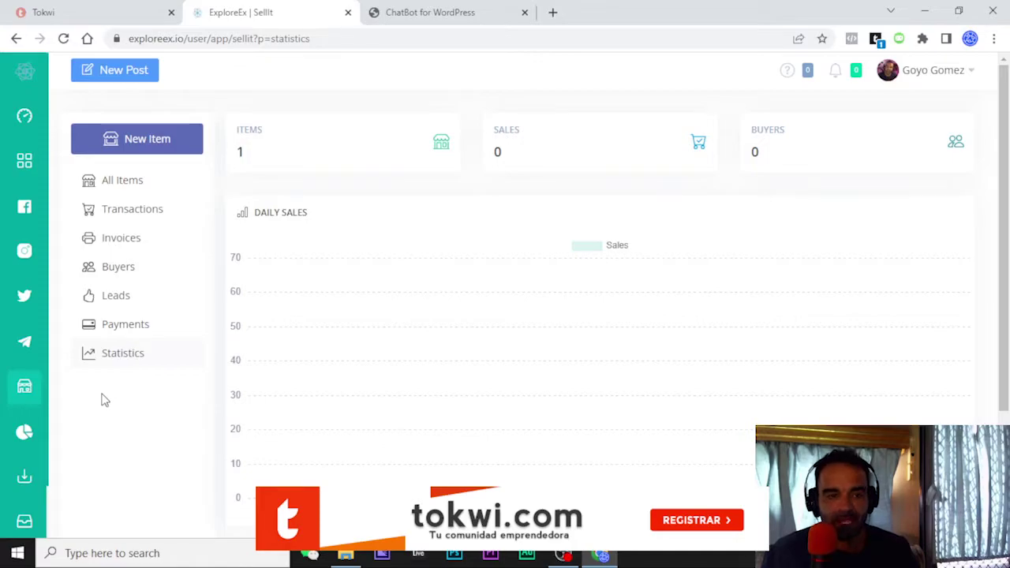
Step: Check the store's list of all items and open Planner Ecommerce
{"action": "left_click", "coordinate": [95, 192]}
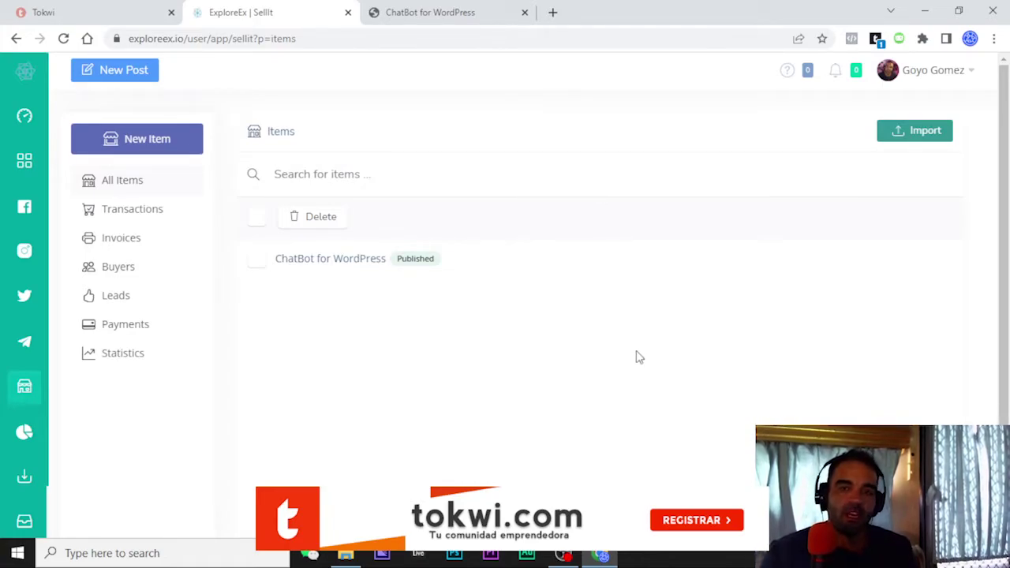
{"action": "left_click", "coordinate": [126, 181]}
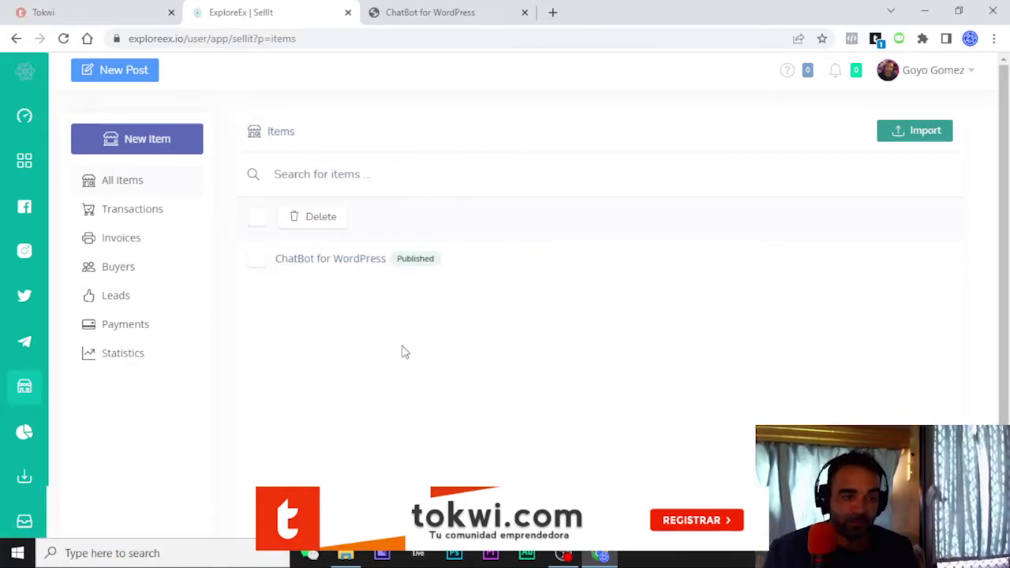
{"action": "mouse_move", "coordinate": [25, 386]}
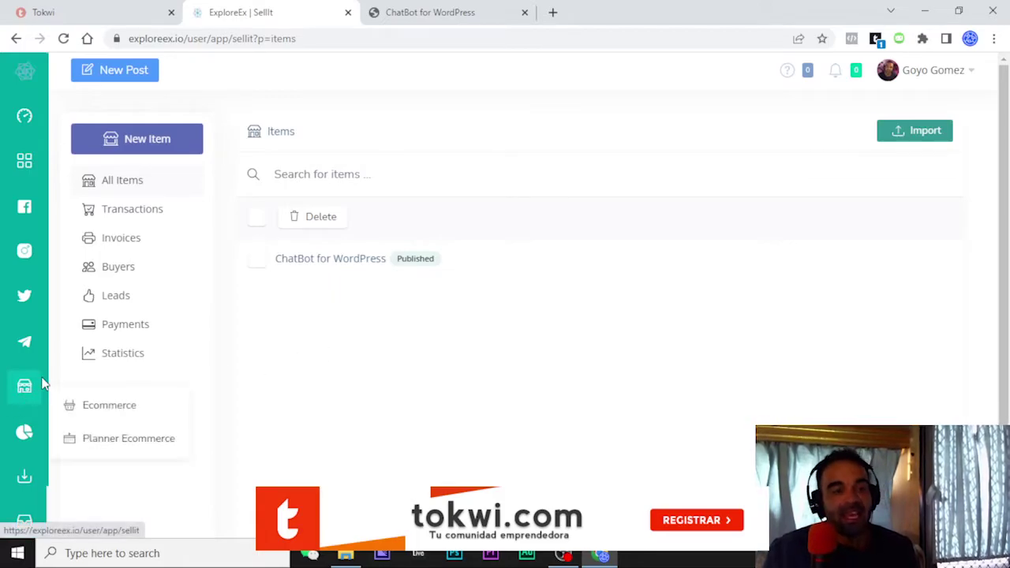
{"action": "left_click", "coordinate": [146, 444]}
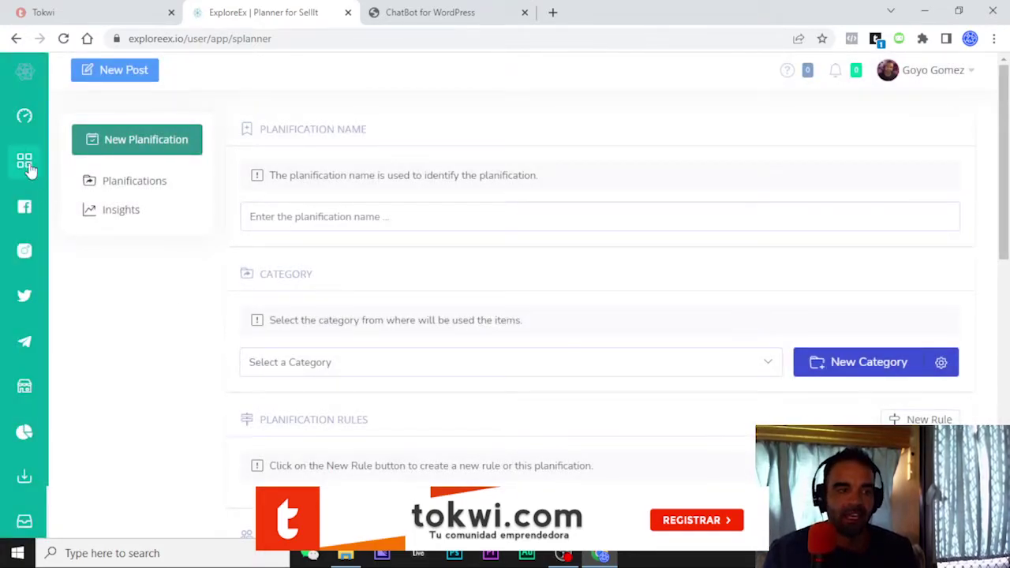
Step: Add a new rule to the new planification
{"action": "mouse_move", "coordinate": [24, 159]}
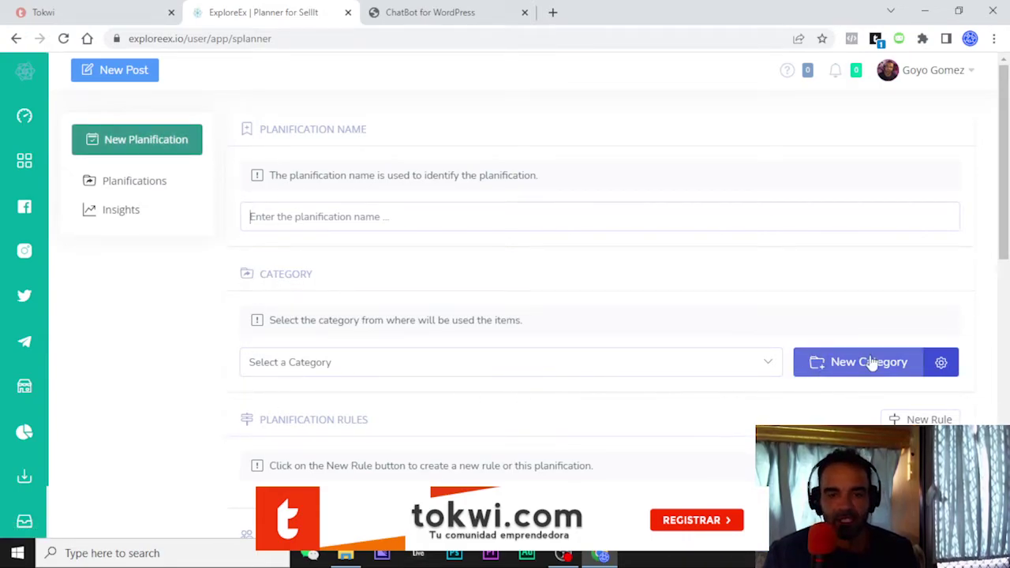
{"action": "scroll", "coordinate": [372, 276], "scroll_direction": "down", "scroll_amount": 1}
{"action": "scroll", "coordinate": [373, 277], "scroll_direction": "down", "scroll_amount": 1}
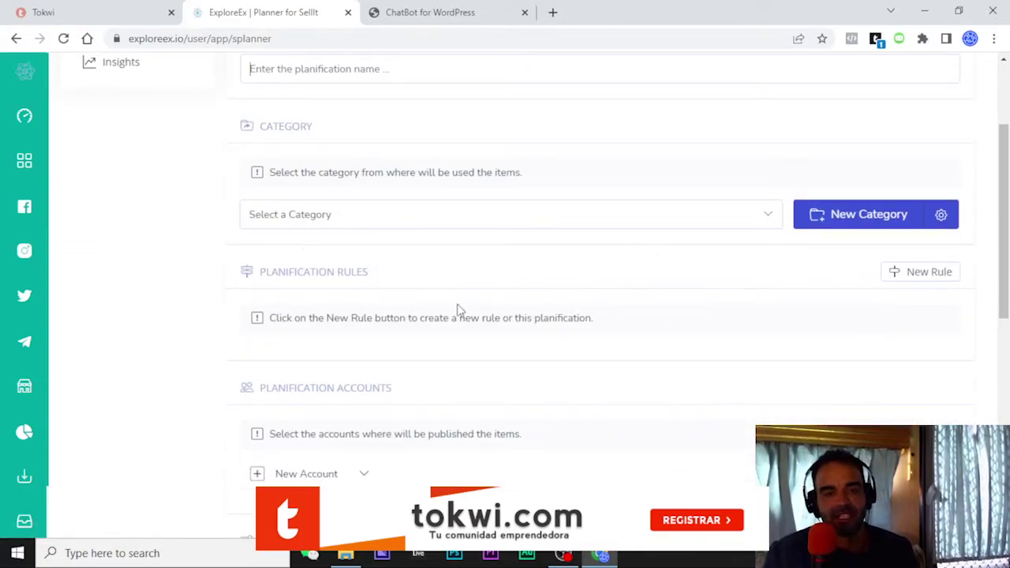
{"action": "left_click", "coordinate": [940, 281]}
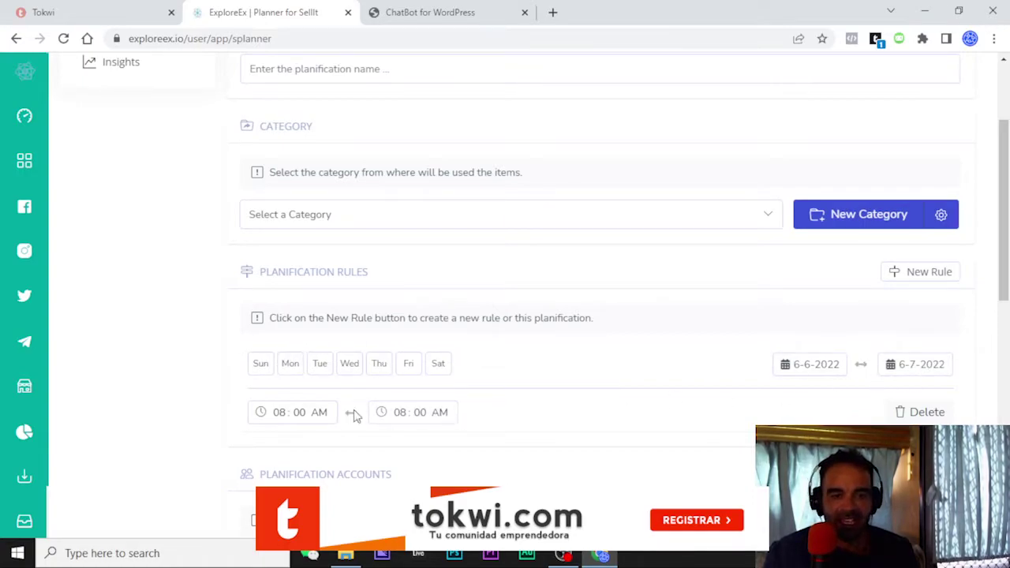
Step: View the accounts available for publishing the planification's items, and close the list without selecting any
{"action": "scroll", "coordinate": [500, 318], "scroll_direction": "down", "scroll_amount": 3}
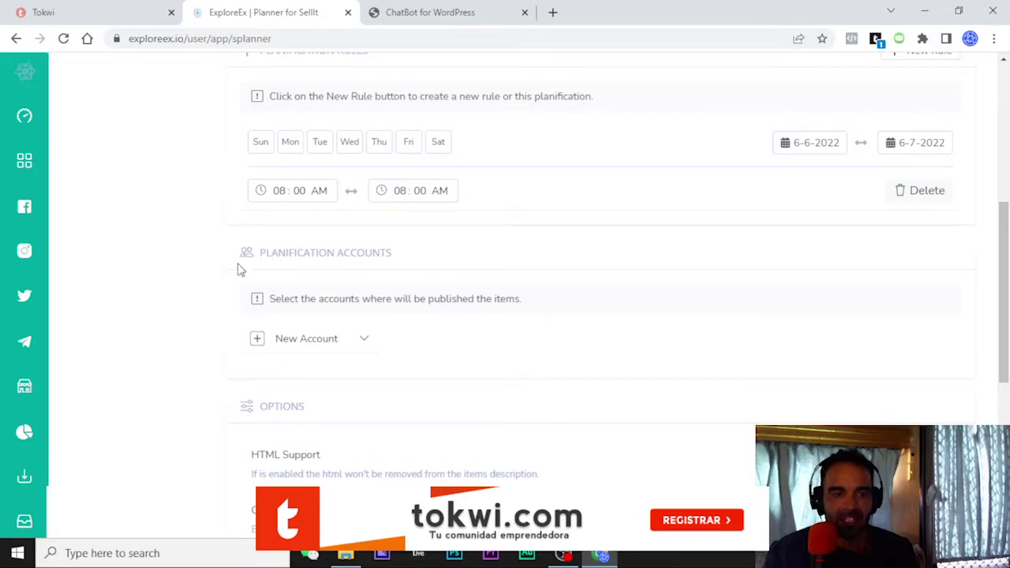
{"action": "left_click", "coordinate": [364, 338]}
{"action": "scroll", "coordinate": [176, 275], "scroll_direction": "down", "scroll_amount": 2}
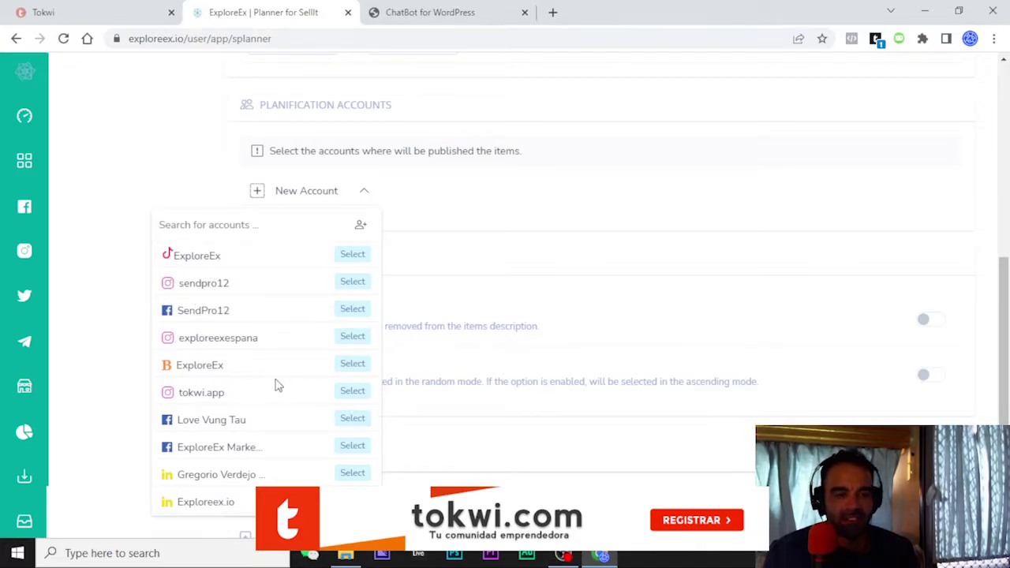
{"action": "scroll", "coordinate": [246, 444], "scroll_direction": "up", "scroll_amount": 2}
{"action": "left_click", "coordinate": [171, 368]}
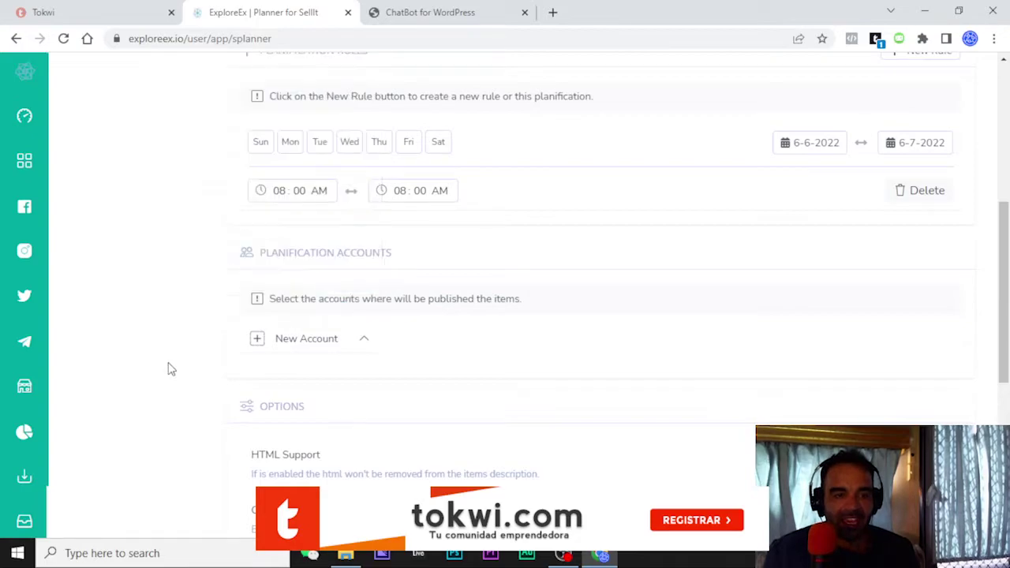
Step: Review the planification's HTML Support and Order Items By Date options and its preview
{"action": "scroll", "coordinate": [553, 350], "scroll_direction": "down", "scroll_amount": 2}
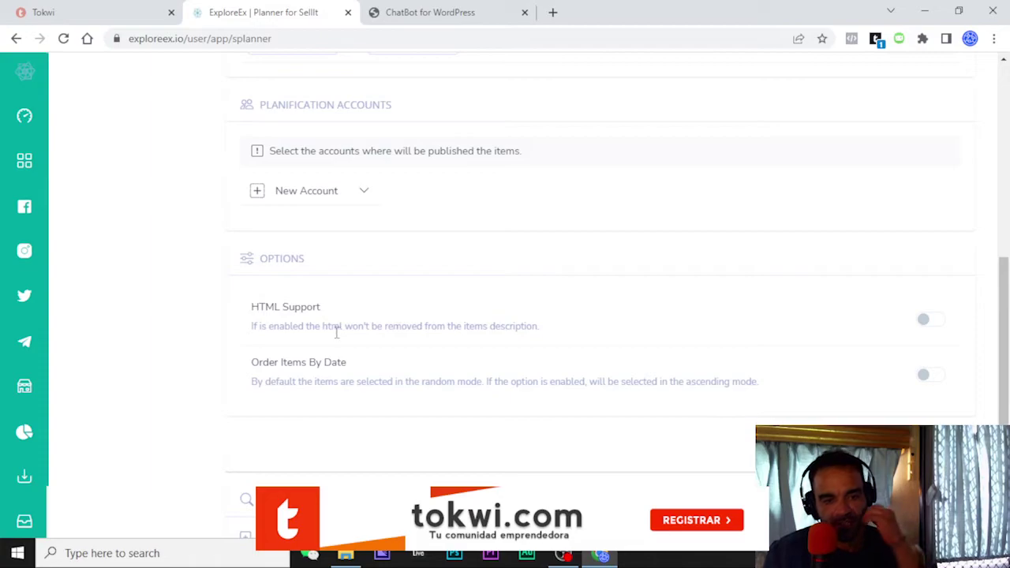
{"action": "scroll", "coordinate": [327, 381], "scroll_direction": "down", "scroll_amount": 2}
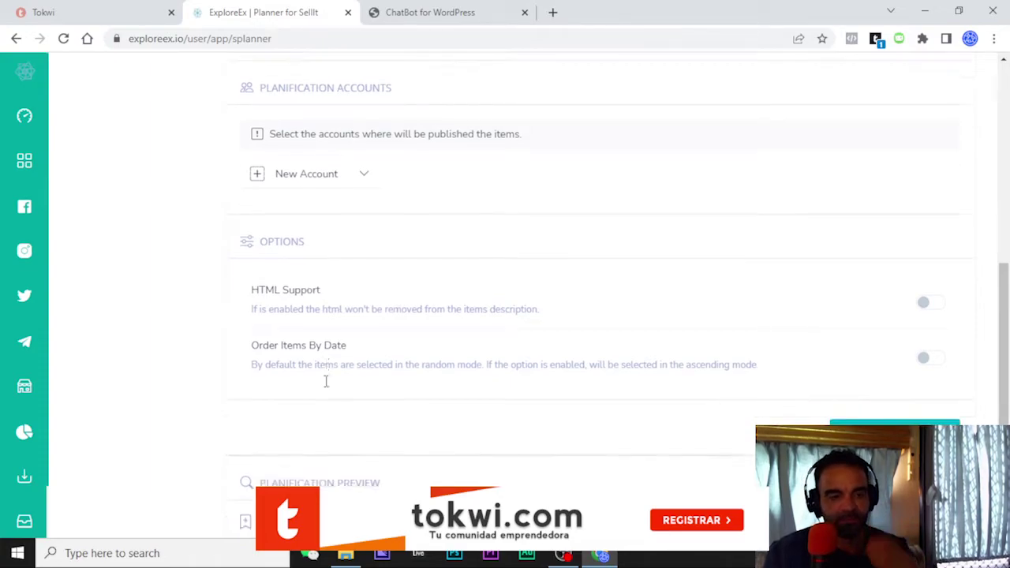
{"action": "scroll", "coordinate": [277, 387], "scroll_direction": "down", "scroll_amount": 1}
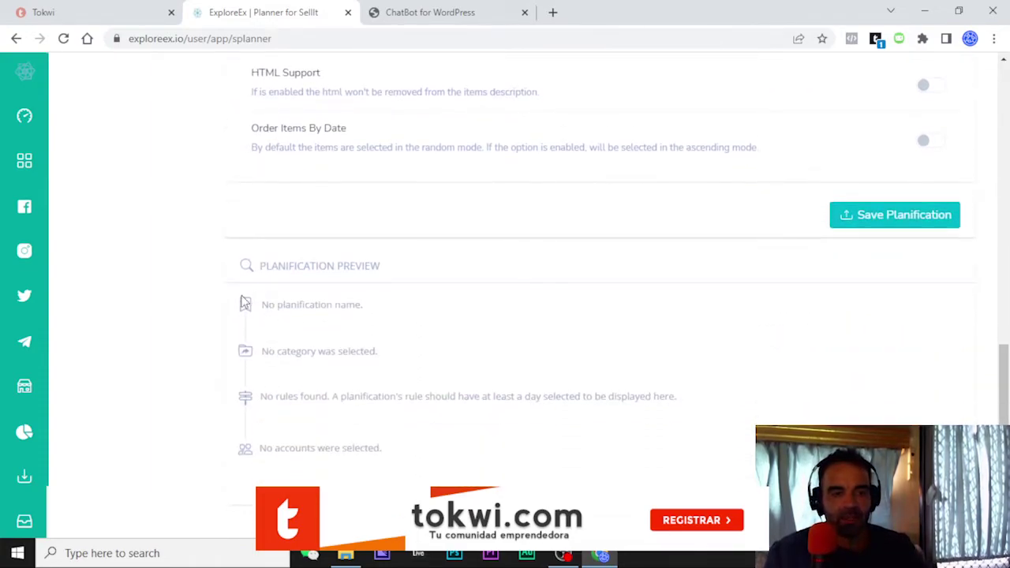
{"action": "scroll", "coordinate": [253, 441], "scroll_direction": "up", "scroll_amount": 5}
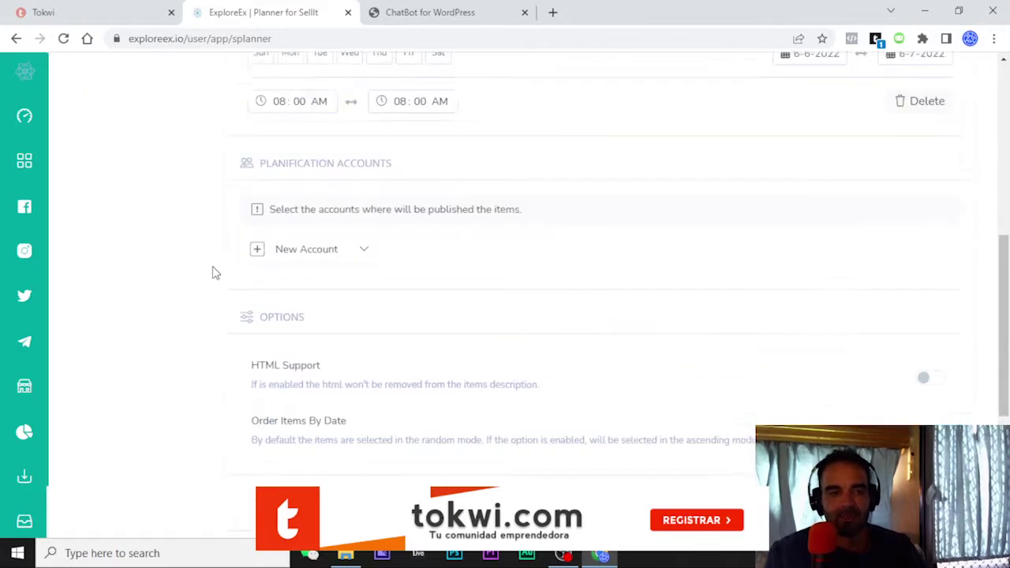
{"action": "scroll", "coordinate": [213, 274], "scroll_direction": "up", "scroll_amount": 3}
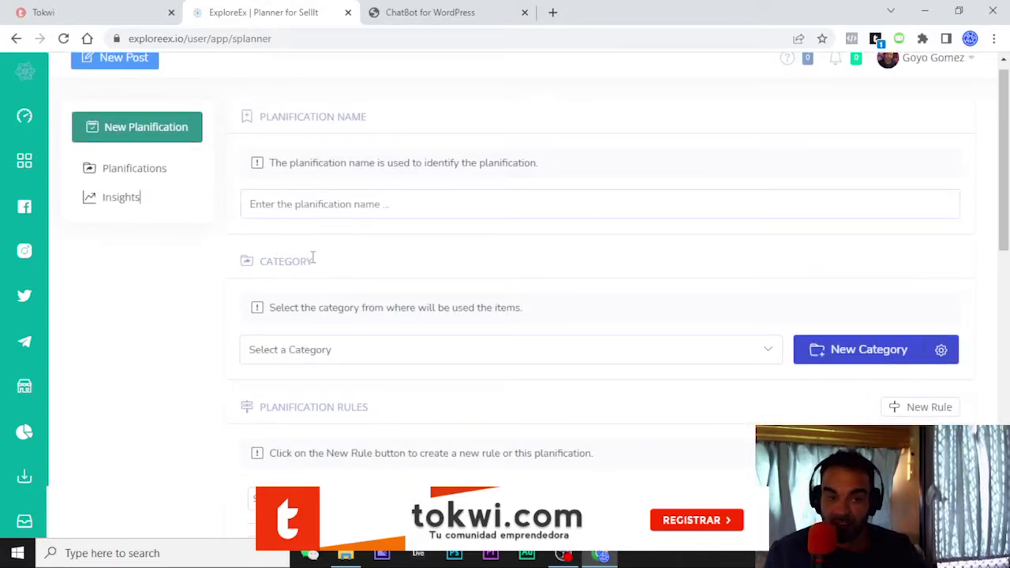
Step: Select Wordpress Chatbot as the planification's category
{"action": "scroll", "coordinate": [417, 266], "scroll_direction": "down", "scroll_amount": 1}
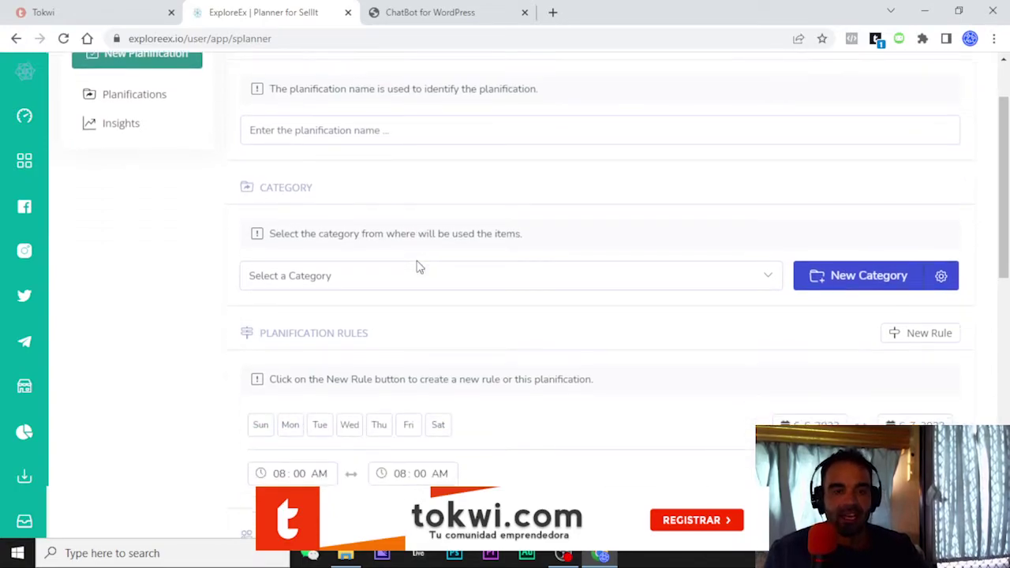
{"action": "left_click", "coordinate": [669, 276]}
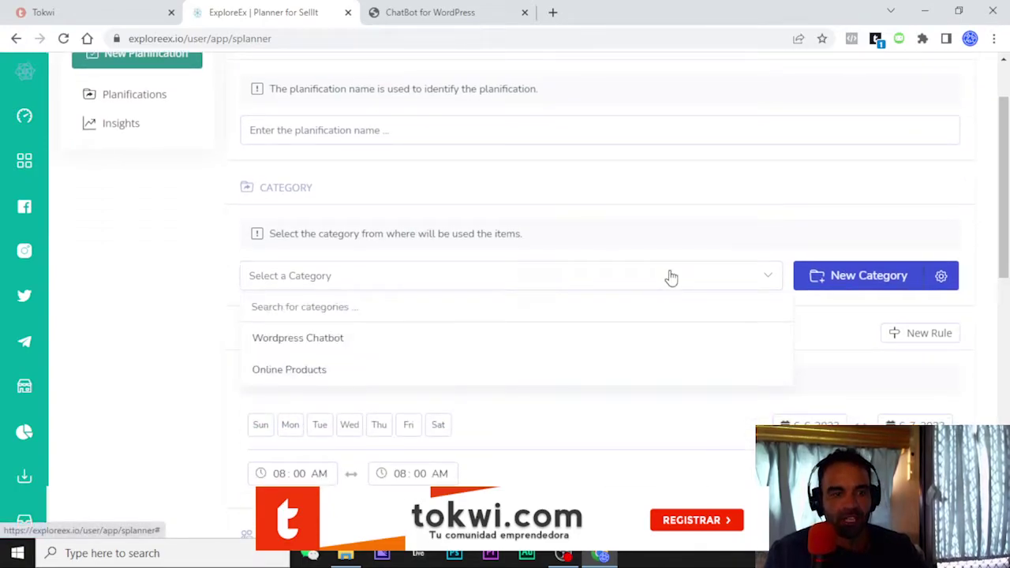
{"action": "left_click", "coordinate": [333, 339]}
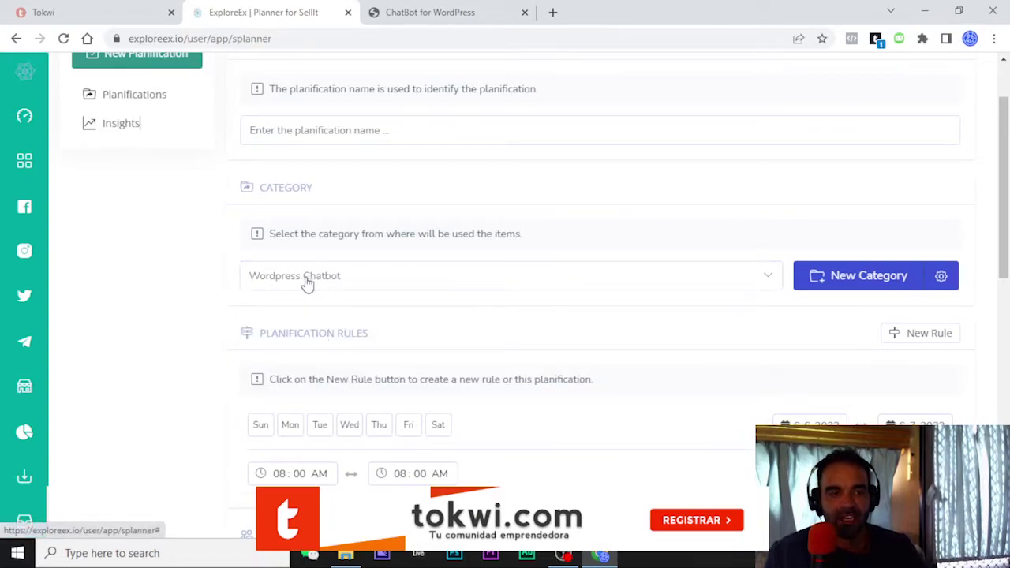
Step: View the published items in the Ecommerce app and return to Planner Ecommerce
{"action": "scroll", "coordinate": [305, 282], "scroll_direction": "up", "scroll_amount": 1}
{"action": "mouse_move", "coordinate": [25, 386]}
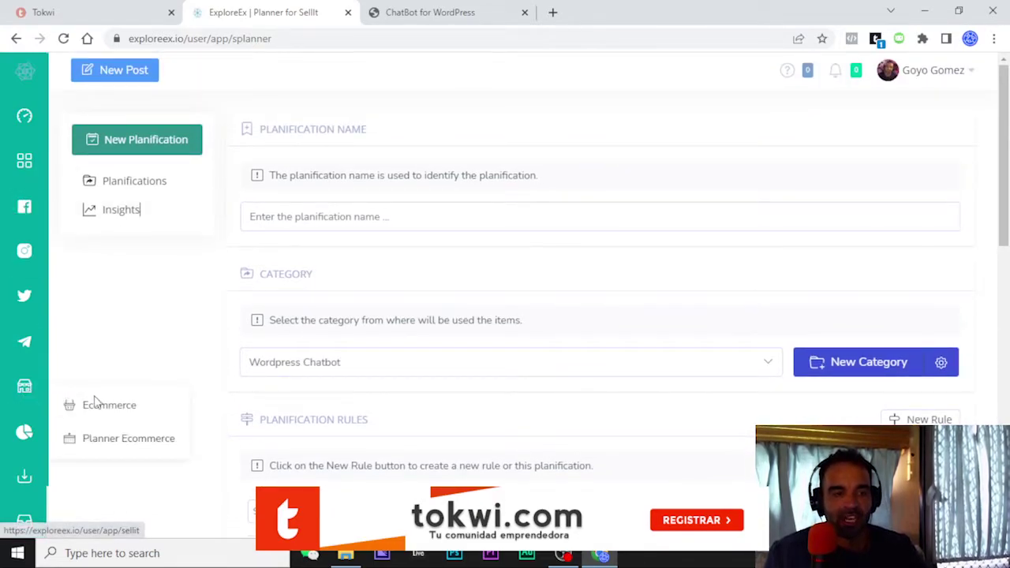
{"action": "left_click", "coordinate": [111, 411]}
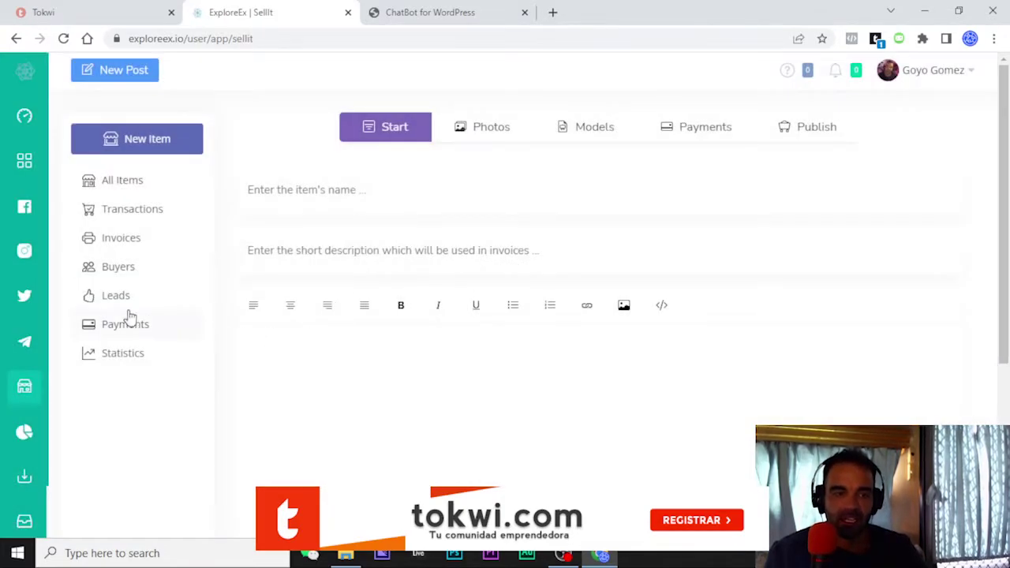
{"action": "left_click", "coordinate": [120, 193]}
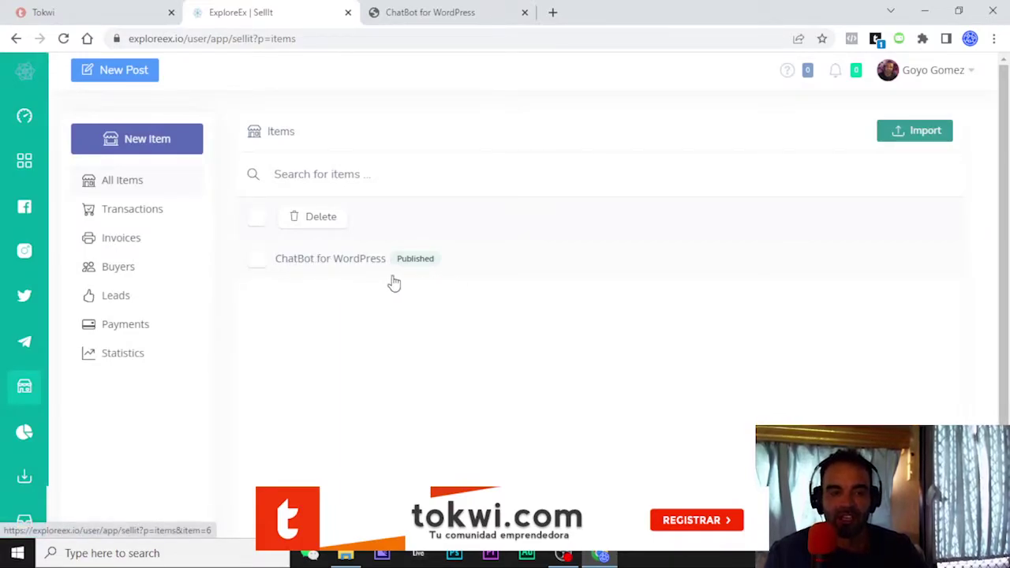
{"action": "mouse_move", "coordinate": [34, 401]}
{"action": "left_click", "coordinate": [115, 441]}
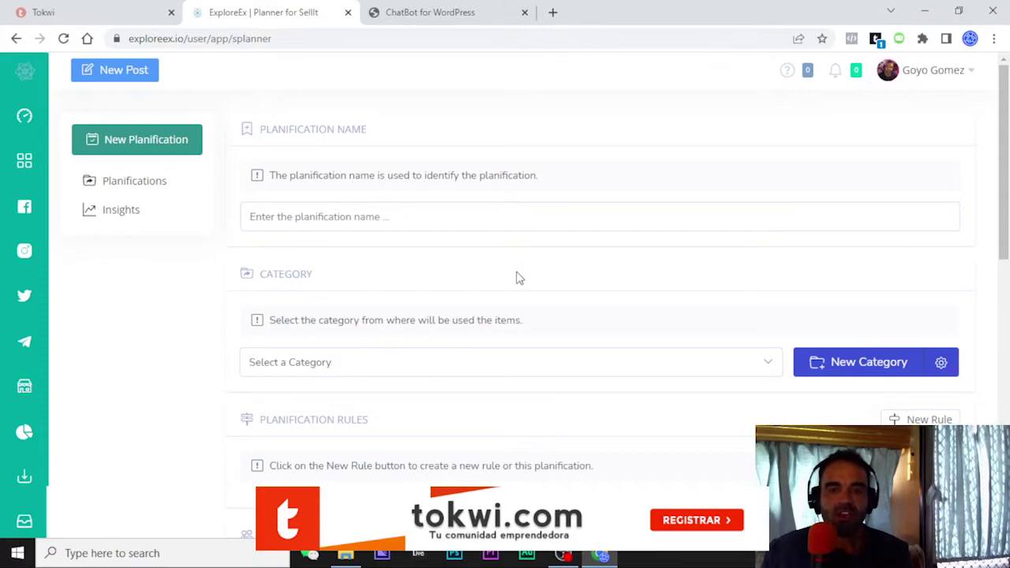
Step: Delete the Online Products category from the planner's category list
{"action": "left_click", "coordinate": [952, 371]}
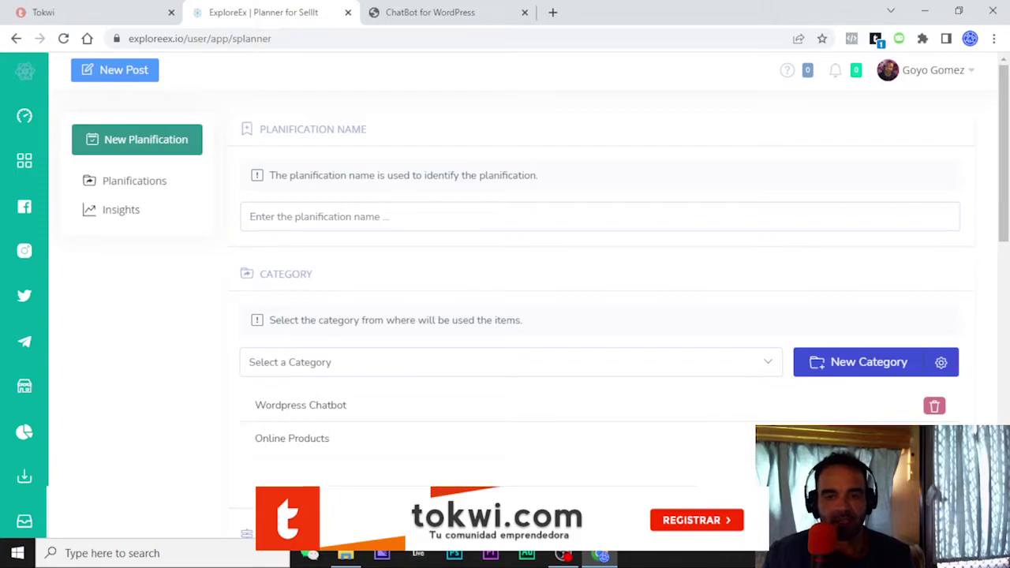
{"action": "left_click", "coordinate": [934, 439]}
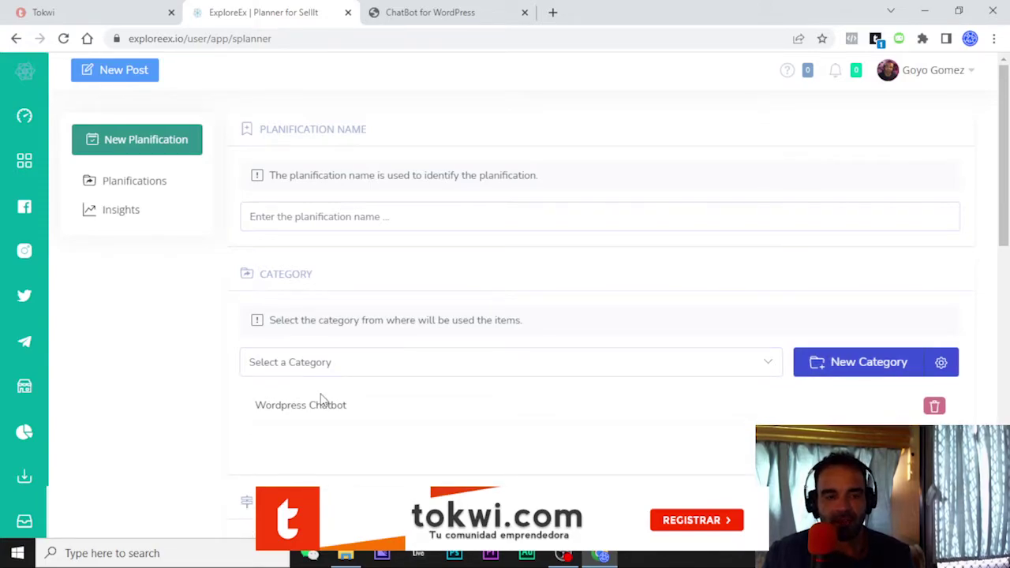
{"action": "scroll", "coordinate": [760, 297], "scroll_direction": "down", "scroll_amount": 2}
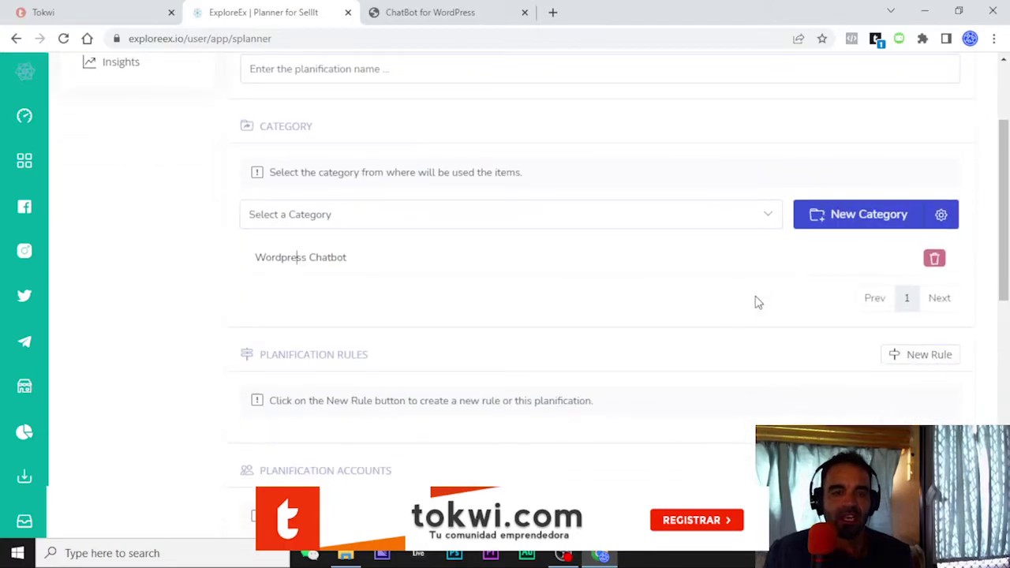
{"action": "scroll", "coordinate": [377, 325], "scroll_direction": "up", "scroll_amount": 2}
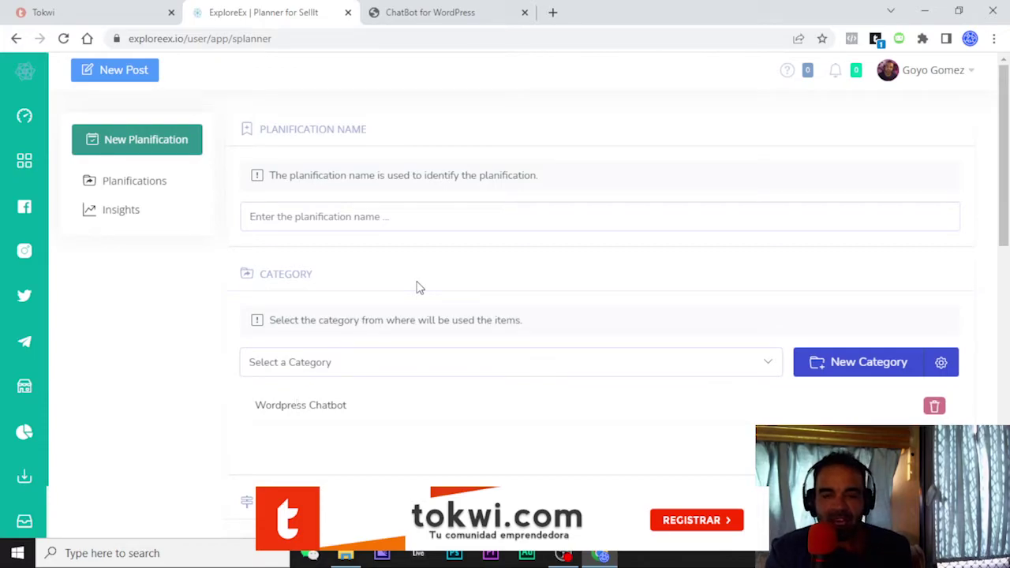
Step: Open the composer for a new post, show its post URL field and hide it again
{"action": "left_click", "coordinate": [129, 80]}
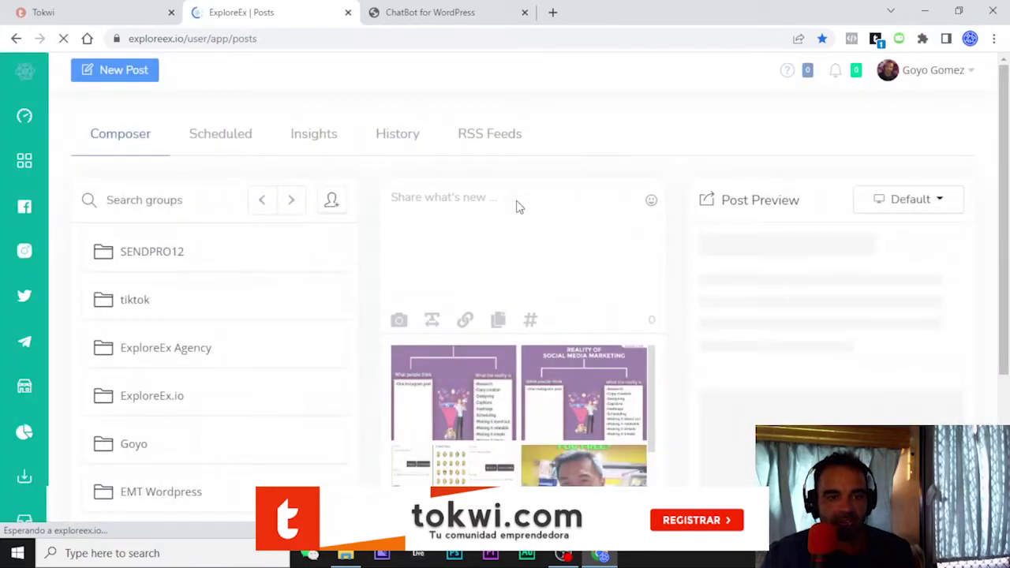
{"action": "left_click", "coordinate": [518, 200]}
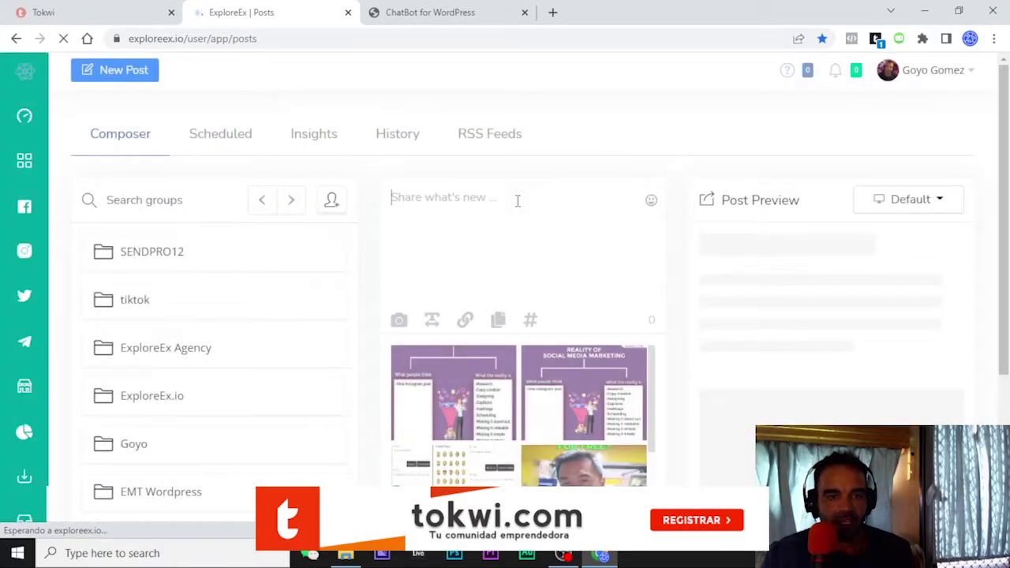
{"action": "left_click", "coordinate": [466, 320]}
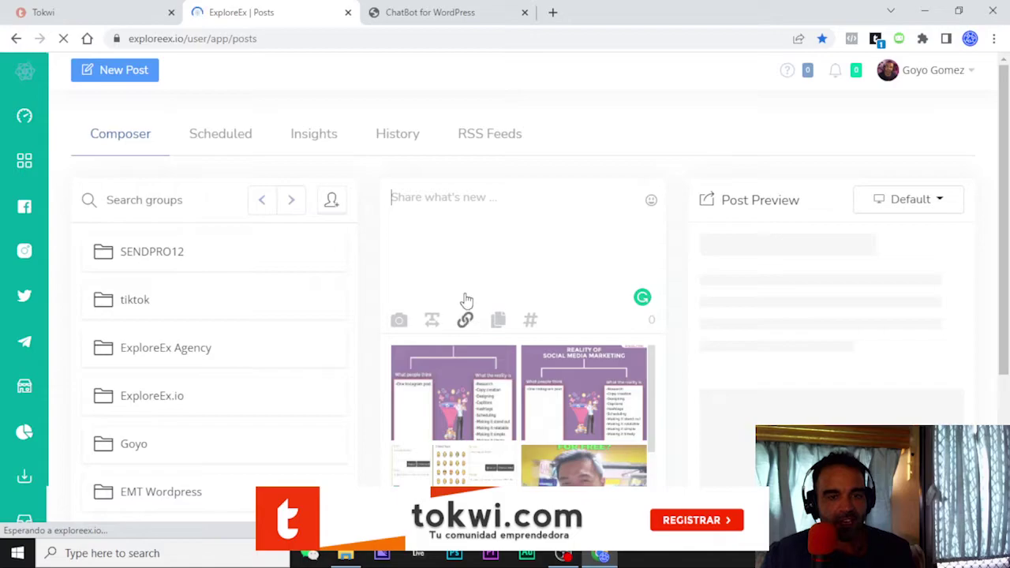
{"action": "left_click", "coordinate": [455, 246]}
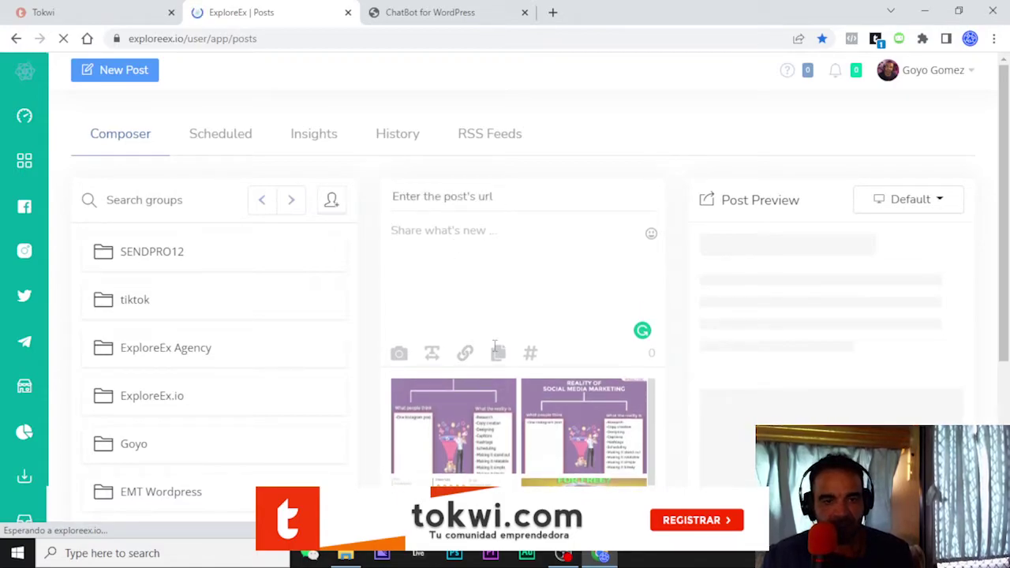
{"action": "left_click", "coordinate": [466, 357]}
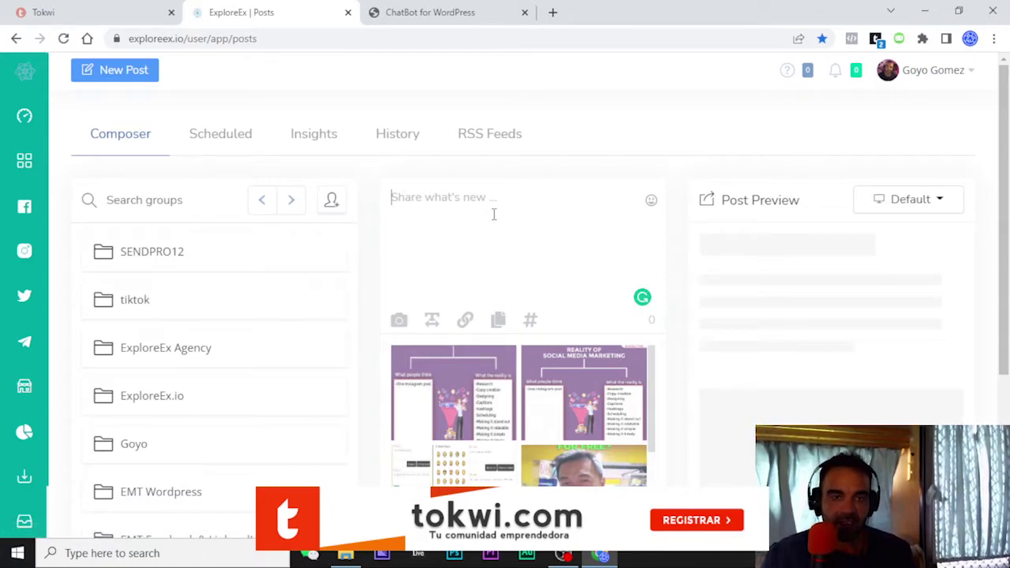
Step: Examine the social networks available in the composer's accounts manager, and close the manager
{"action": "left_click", "coordinate": [331, 203]}
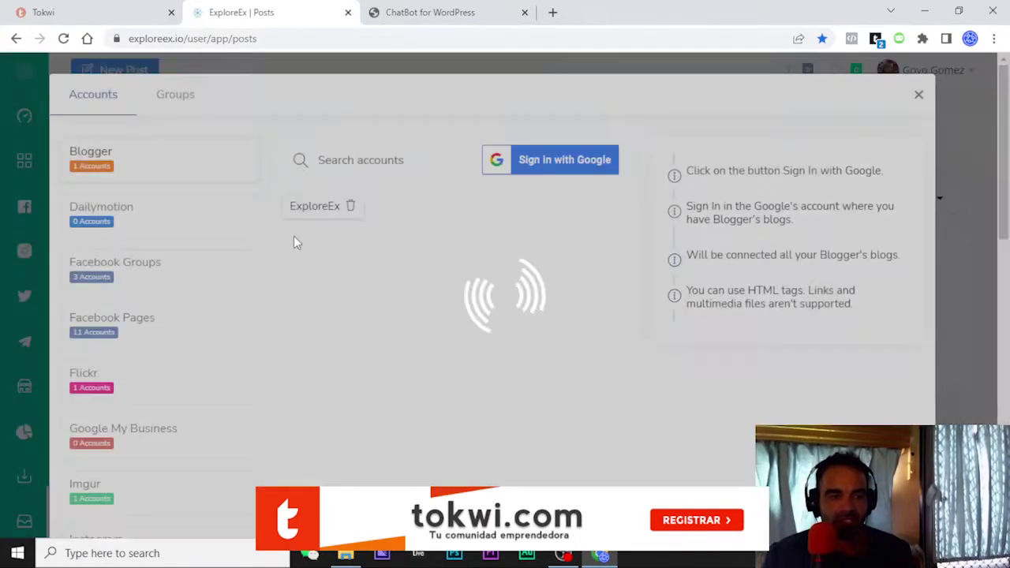
{"action": "scroll", "coordinate": [142, 244], "scroll_direction": "down", "scroll_amount": 3}
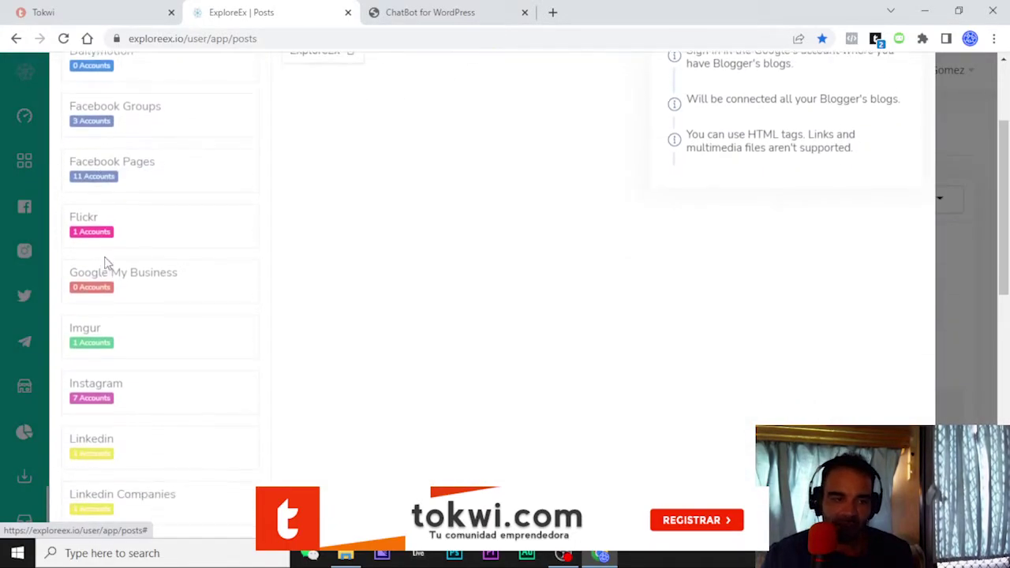
{"action": "scroll", "coordinate": [103, 421], "scroll_direction": "up", "scroll_amount": 4}
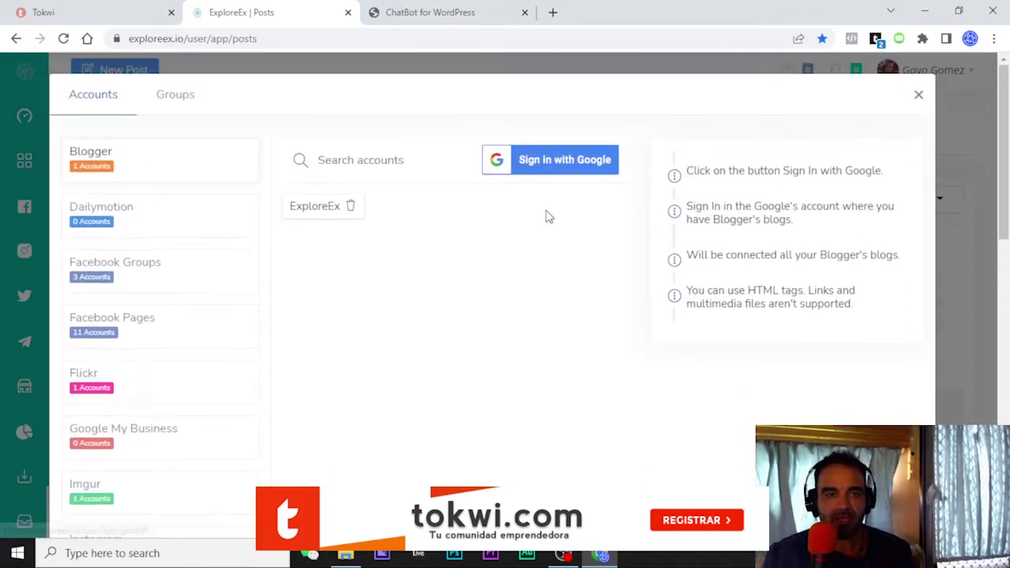
{"action": "left_click", "coordinate": [919, 96]}
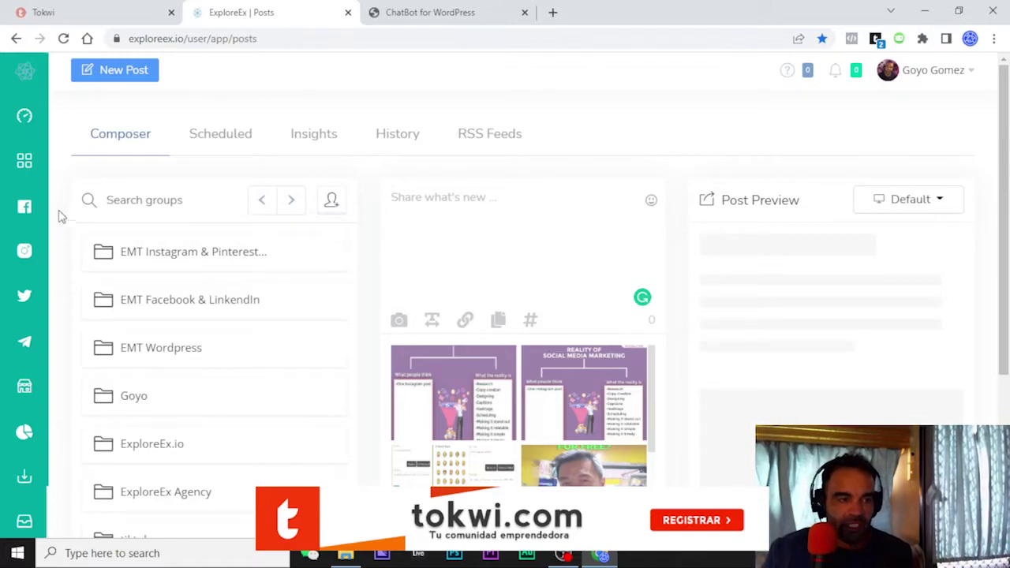
Step: View the Facebook Advertising app, including its Ad Boosts automation, and return to the EMT account's overview
{"action": "mouse_move", "coordinate": [24, 207]}
{"action": "left_click", "coordinate": [106, 246]}
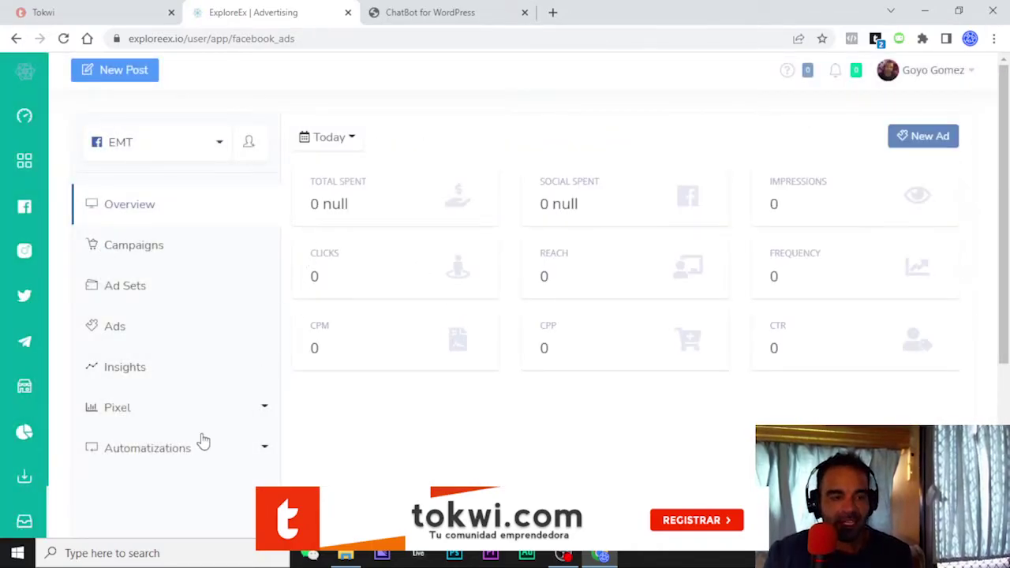
{"action": "left_click", "coordinate": [151, 447]}
{"action": "scroll", "coordinate": [162, 371], "scroll_direction": "down", "scroll_amount": 2}
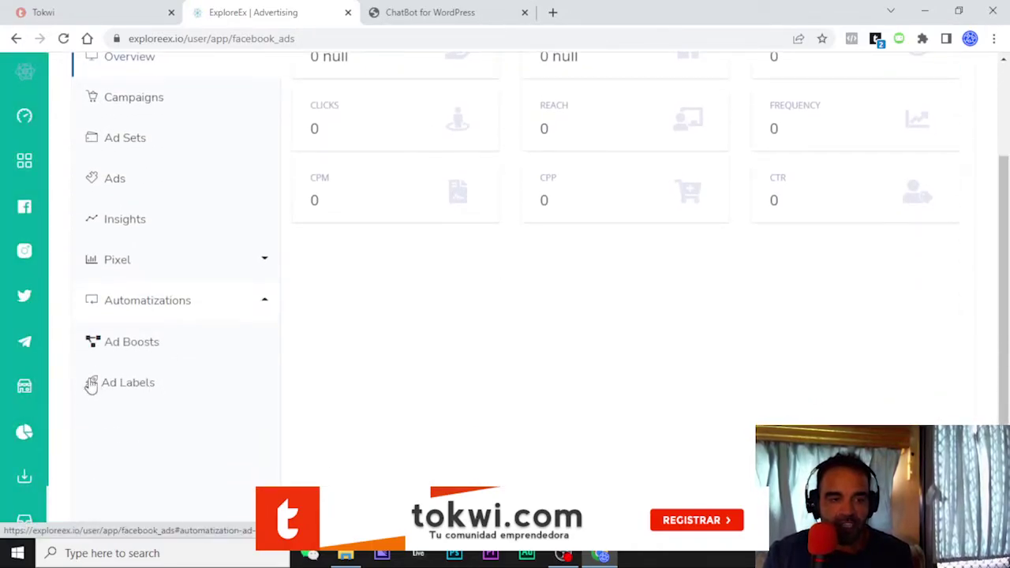
{"action": "left_click", "coordinate": [143, 347]}
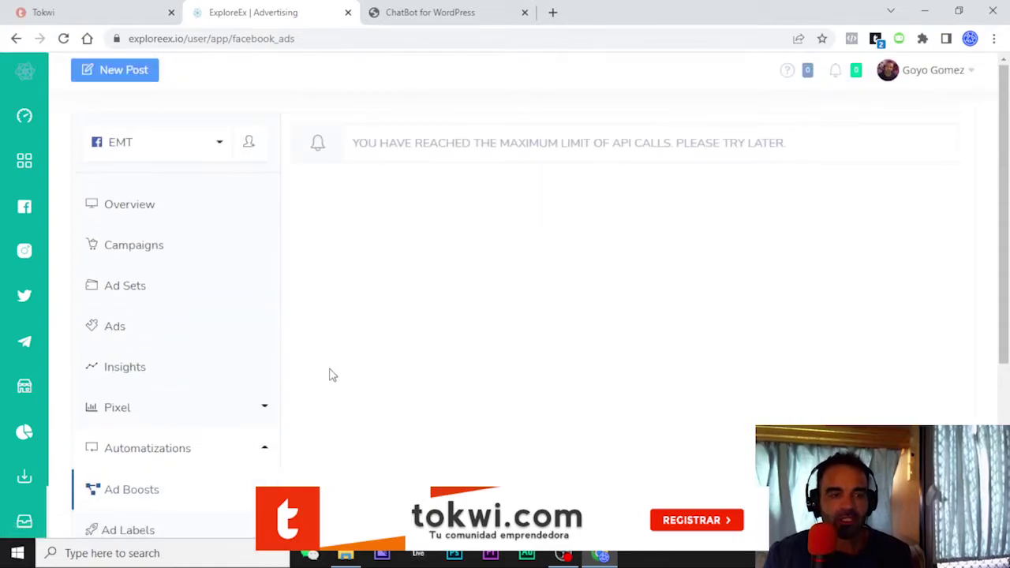
{"action": "left_click", "coordinate": [140, 210]}
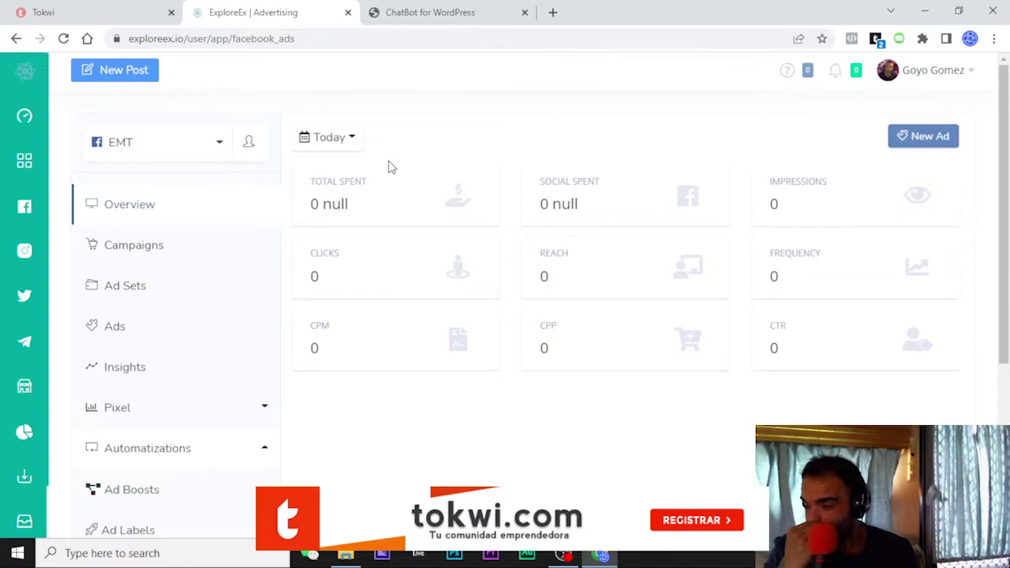
Step: View the ChatBot for WordPress sales page and open the SellIt app in ExploreEx
{"action": "left_click", "coordinate": [399, 11]}
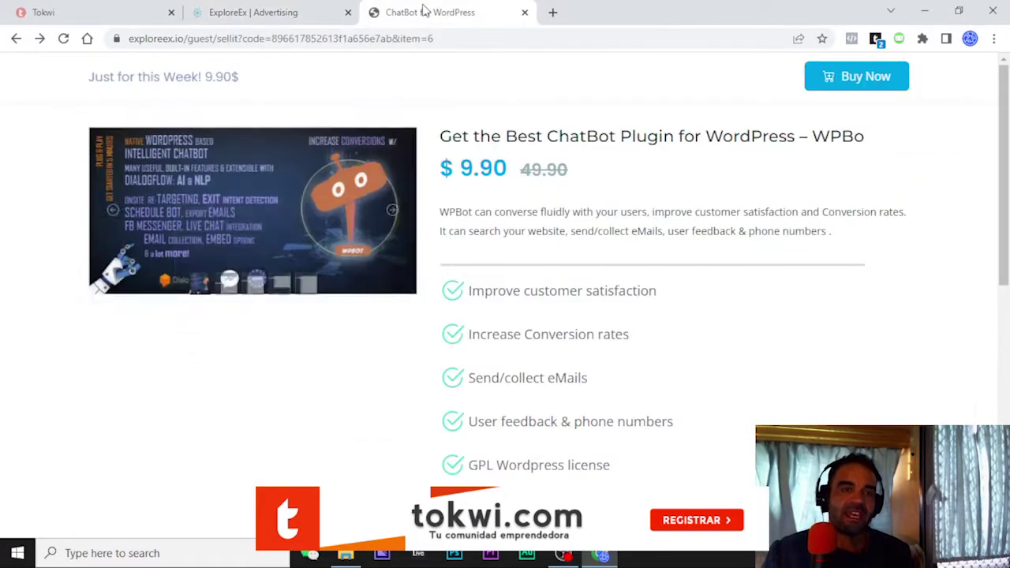
{"action": "left_click", "coordinate": [284, 8]}
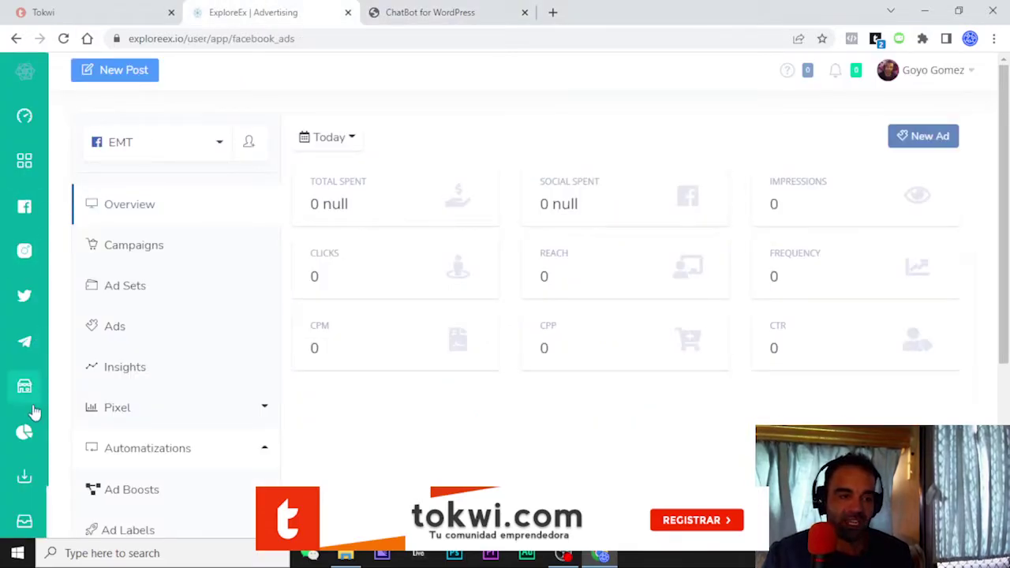
{"action": "mouse_move", "coordinate": [28, 382]}
{"action": "left_click", "coordinate": [109, 405]}
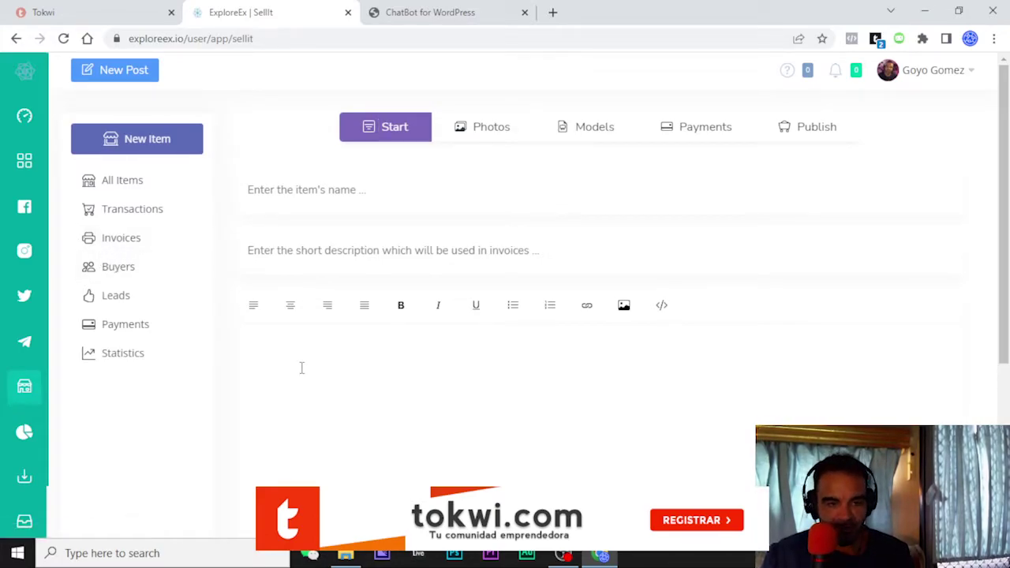
Step: Open the Stream app and refresh the streams of the ExploreEx CSLLC board
{"action": "mouse_move", "coordinate": [24, 162]}
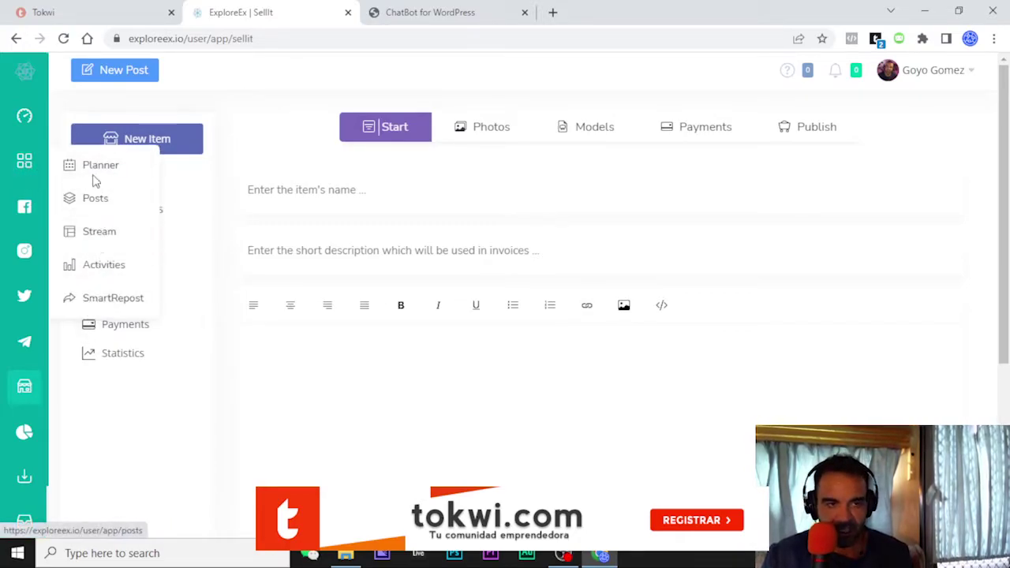
{"action": "left_click", "coordinate": [87, 239]}
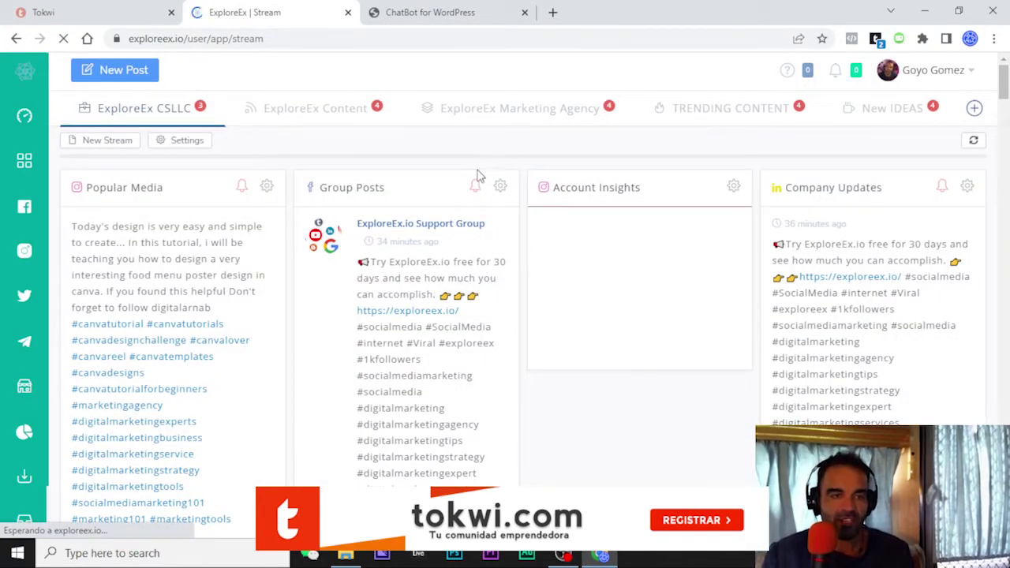
{"action": "left_click", "coordinate": [976, 142]}
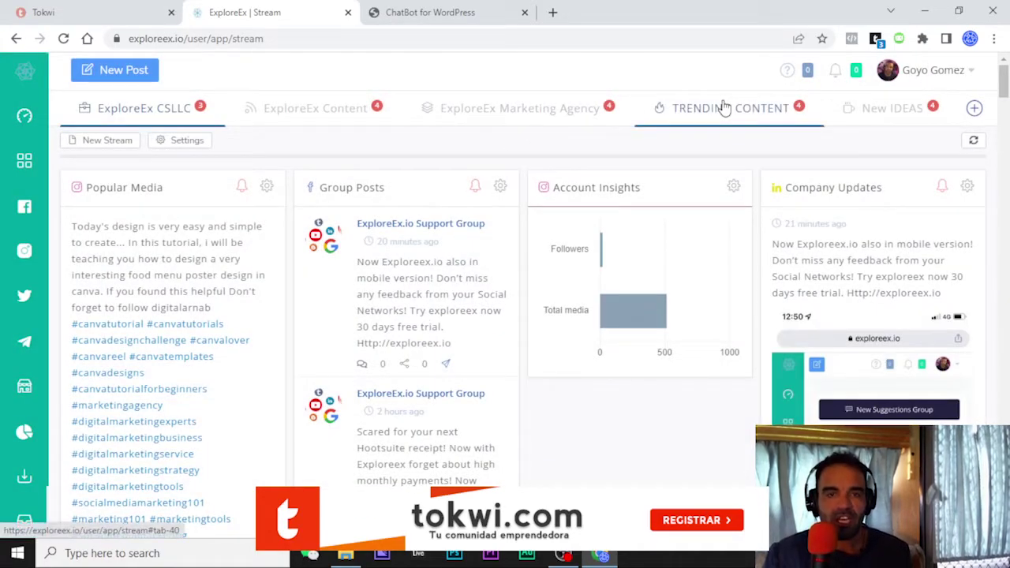
Step: Examine the Instagram and Twitter posts collected in the TRENDING CONTENT streams
{"action": "left_click", "coordinate": [724, 108]}
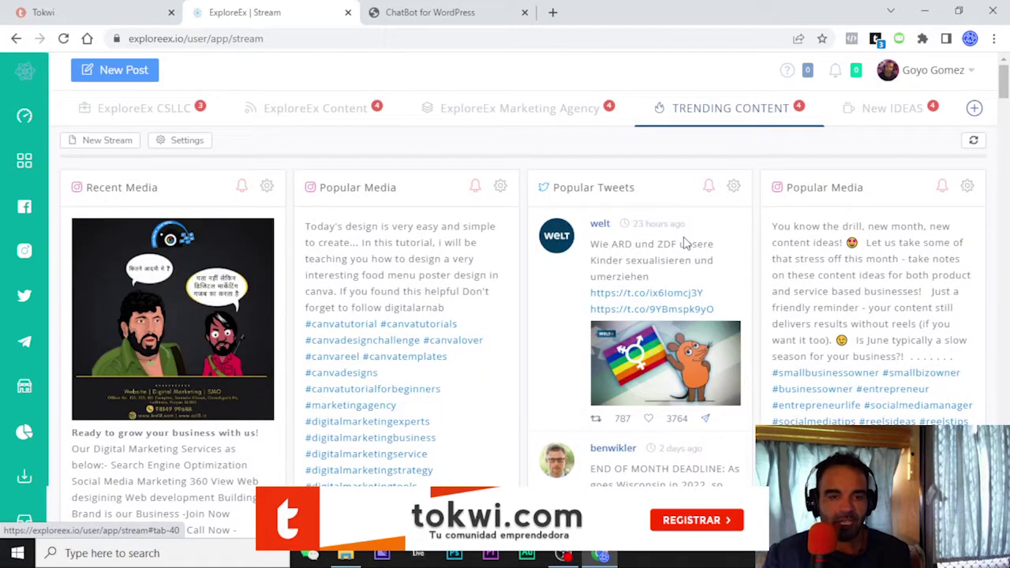
{"action": "scroll", "coordinate": [446, 364], "scroll_direction": "down", "scroll_amount": 6}
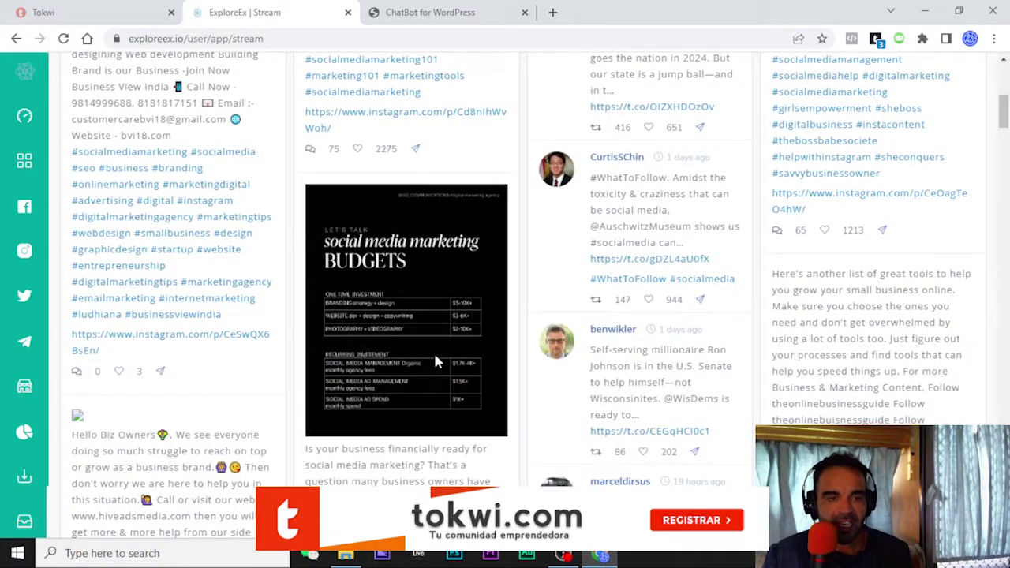
{"action": "scroll", "coordinate": [437, 361], "scroll_direction": "down", "scroll_amount": 3}
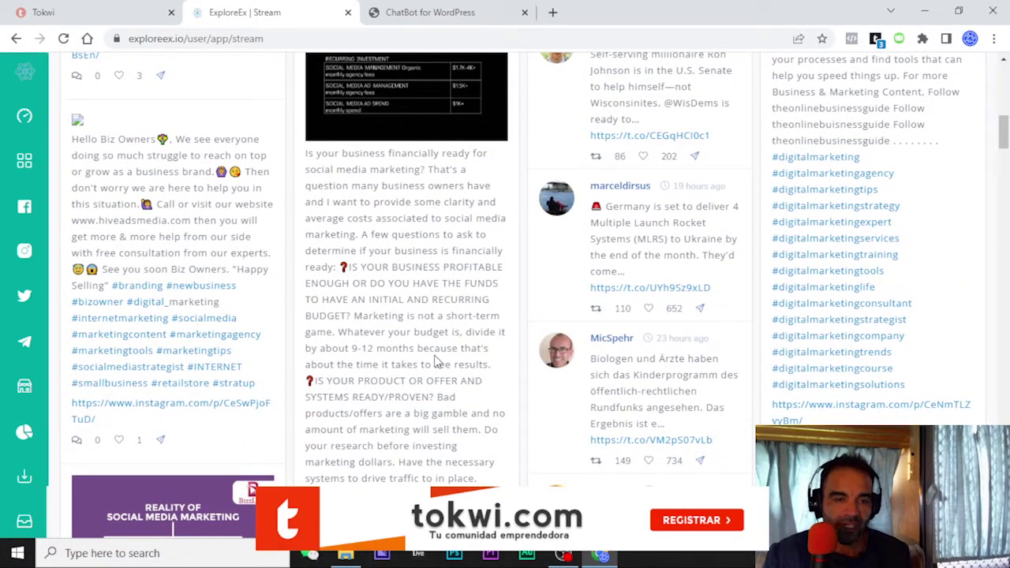
{"action": "scroll", "coordinate": [436, 361], "scroll_direction": "down", "scroll_amount": 3}
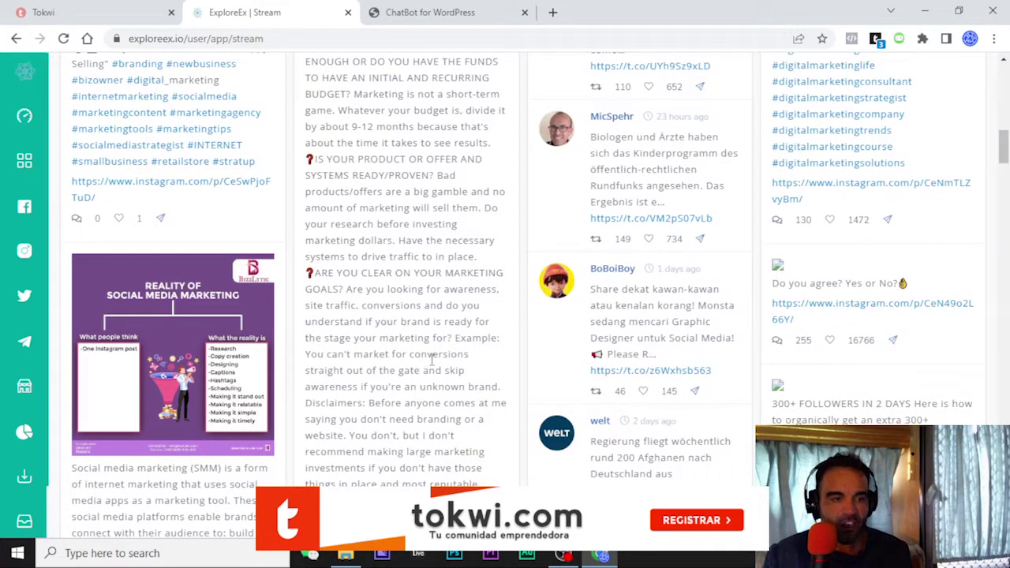
{"action": "scroll", "coordinate": [184, 400], "scroll_direction": "down", "scroll_amount": 2}
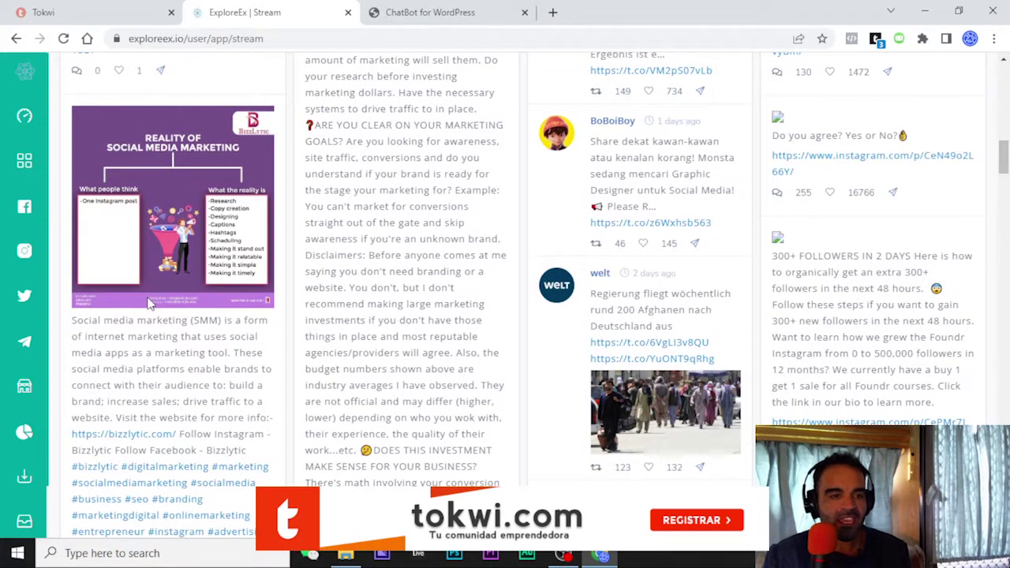
{"action": "scroll", "coordinate": [148, 303], "scroll_direction": "down", "scroll_amount": 2}
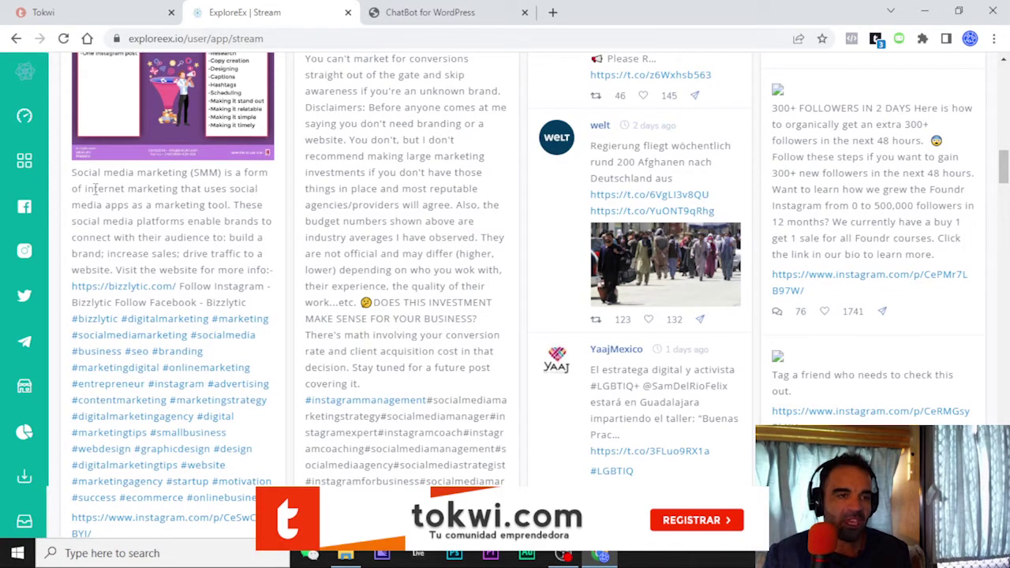
{"action": "scroll", "coordinate": [150, 205], "scroll_direction": "down", "scroll_amount": 2}
{"action": "scroll", "coordinate": [163, 237], "scroll_direction": "up", "scroll_amount": 6}
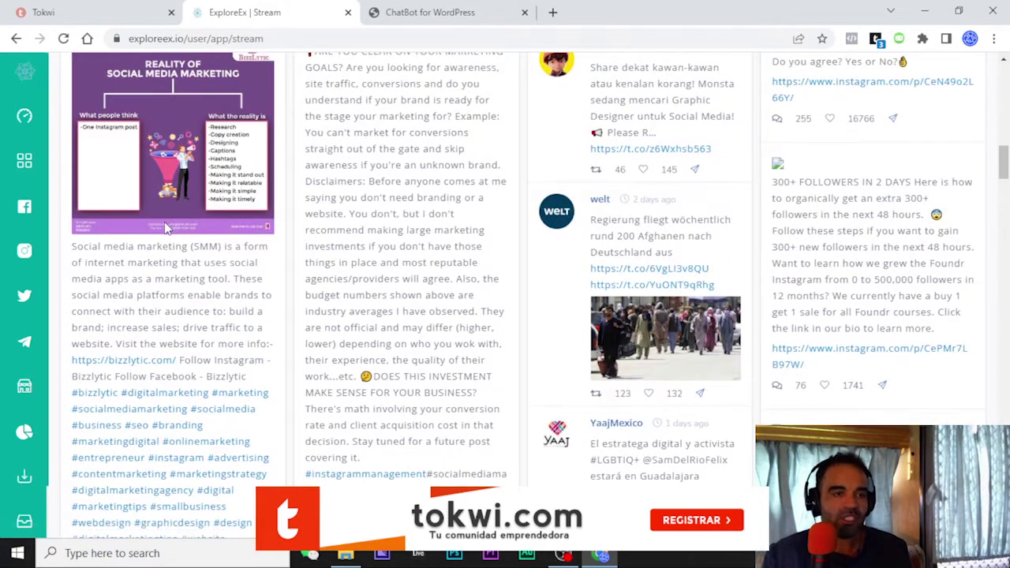
{"action": "scroll", "coordinate": [145, 300], "scroll_direction": "down", "scroll_amount": 3}
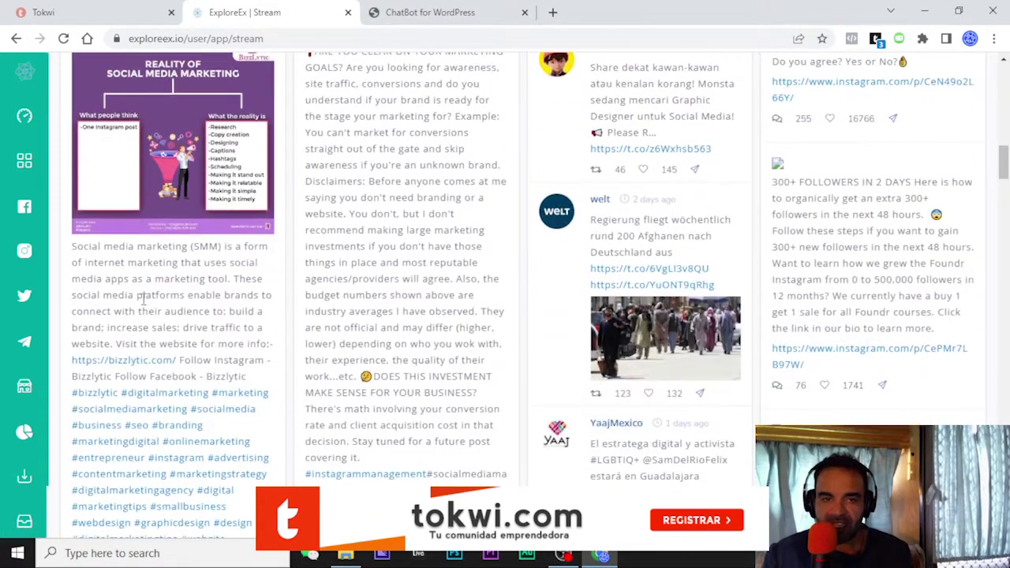
{"action": "scroll", "coordinate": [143, 304], "scroll_direction": "down", "scroll_amount": 2}
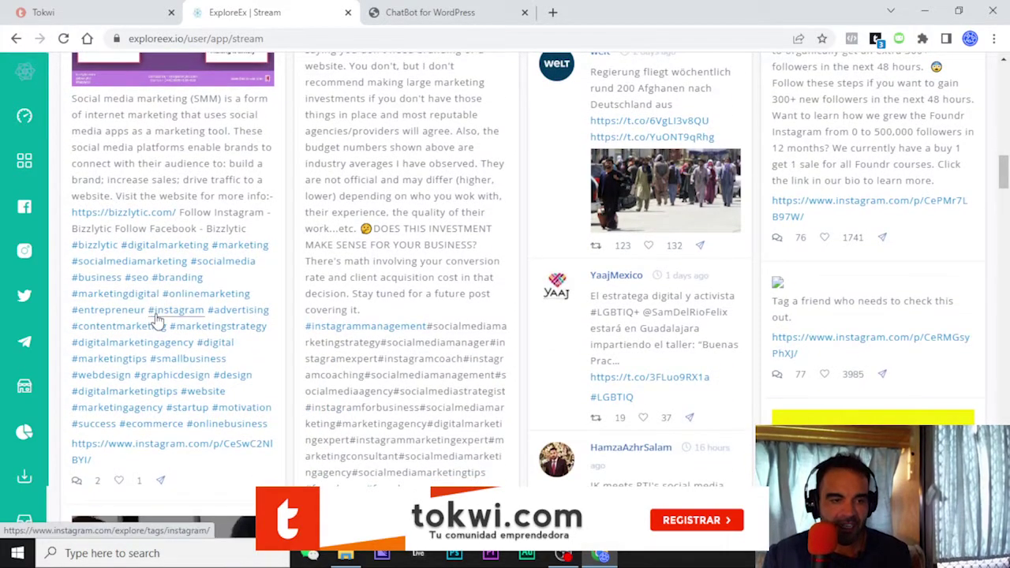
Step: Start sharing the "Reality of Social Media Marketing" post from the Recent Media stream and review its text
{"action": "left_click", "coordinate": [162, 482]}
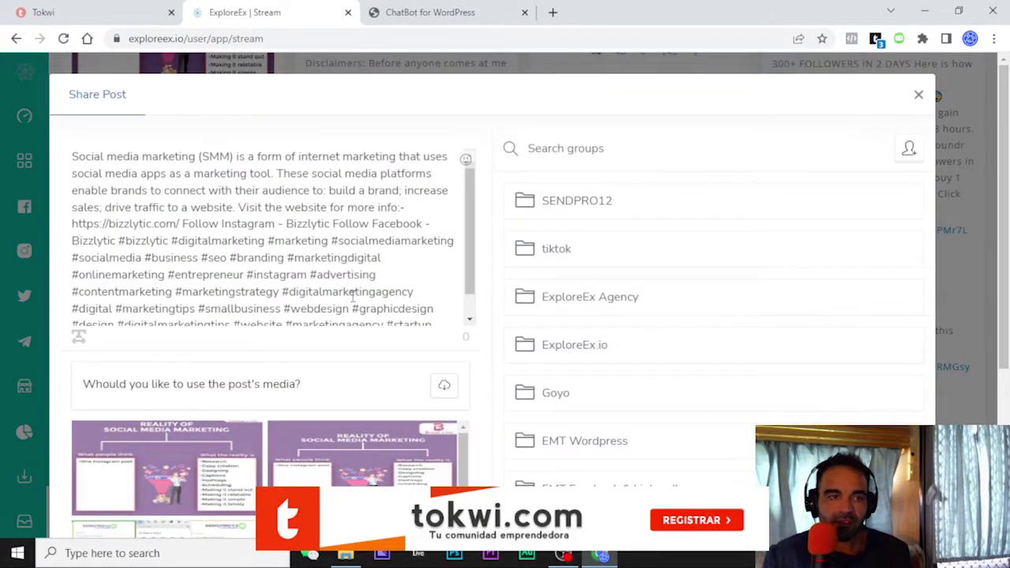
{"action": "key", "text": "ctrl+a"}
{"action": "scroll", "coordinate": [466, 237], "scroll_direction": "down", "scroll_amount": 1}
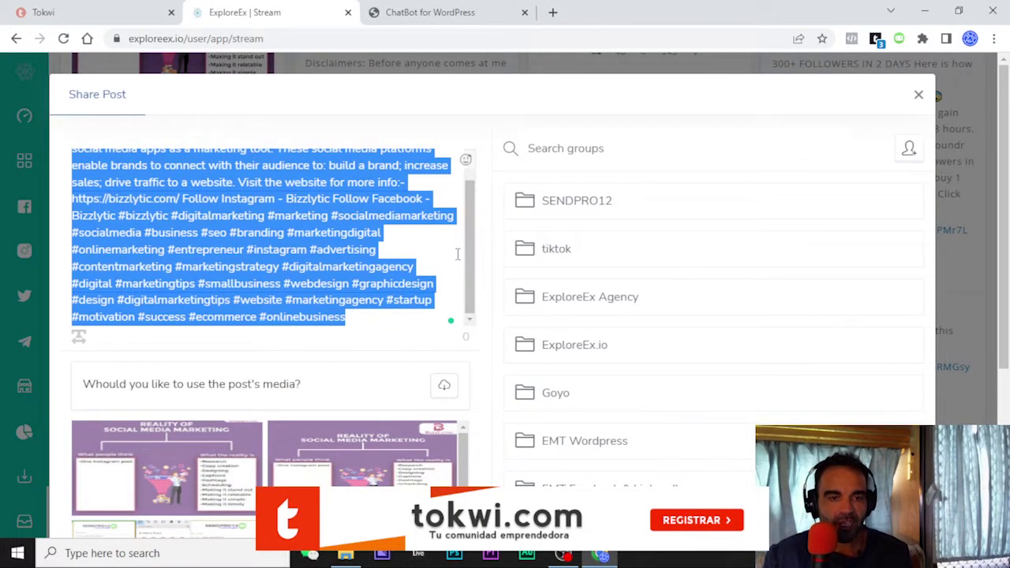
{"action": "left_click", "coordinate": [438, 253]}
{"action": "scroll", "coordinate": [198, 301], "scroll_direction": "up", "scroll_amount": 1}
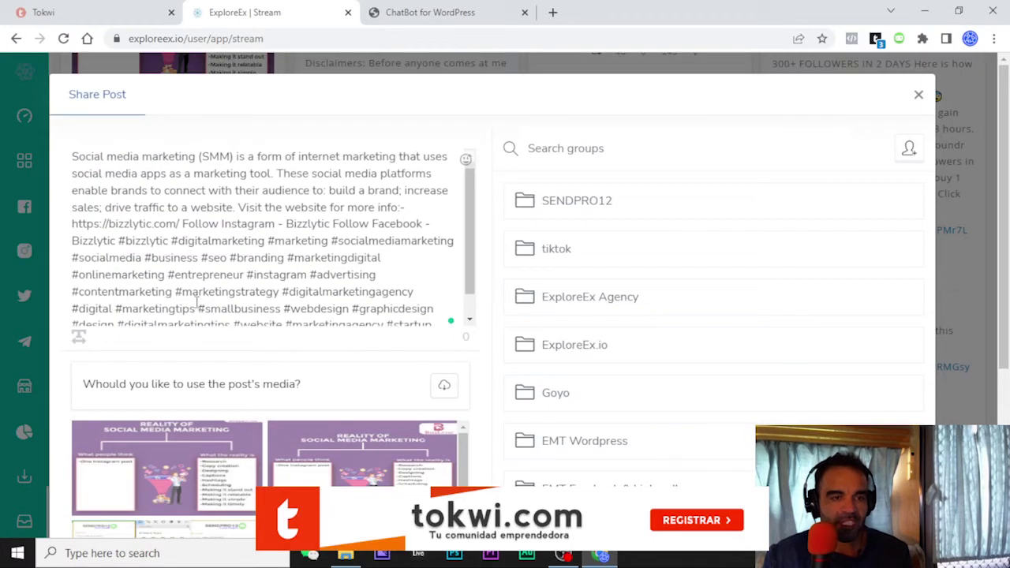
Step: Remove the Bizzlytic link and follow mentions from the share text, and add blank lines before "These social media platforms" and before the hashtags
{"action": "left_click_drag", "start_coordinate": [237, 202], "coordinate": [120, 241]}
{"action": "key", "text": "BackSpace"}
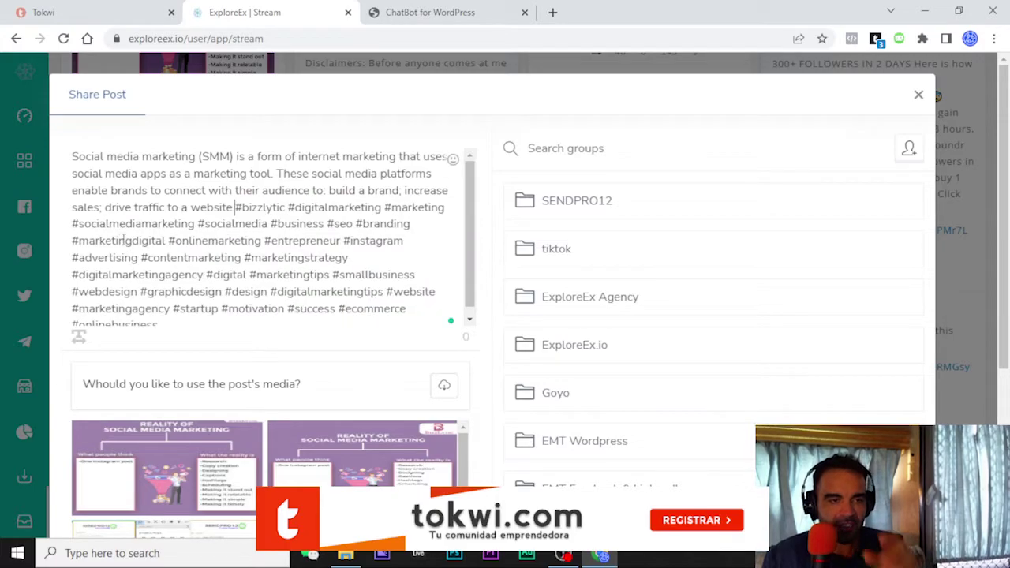
{"action": "key", "text": "Return"}
{"action": "key", "text": "Return"}
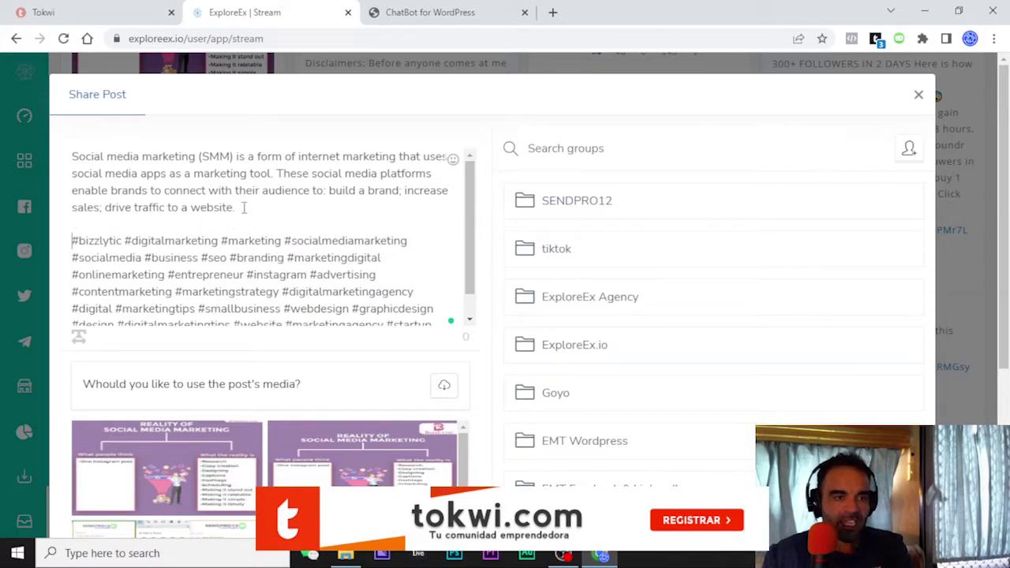
{"action": "scroll", "coordinate": [242, 225], "scroll_direction": "down", "scroll_amount": 1}
{"action": "scroll", "coordinate": [242, 226], "scroll_direction": "up", "scroll_amount": 1}
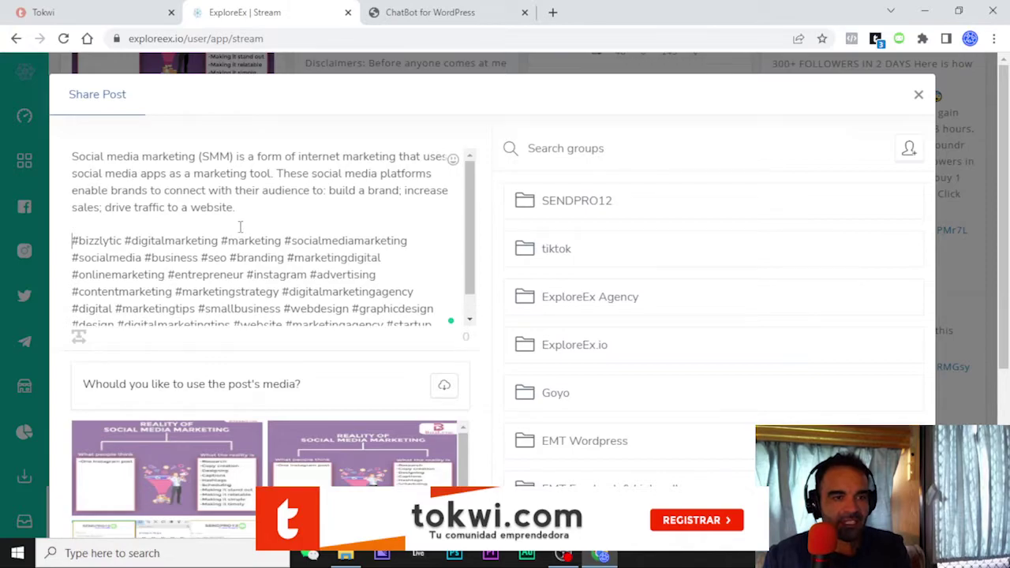
{"action": "key", "text": "Return"}
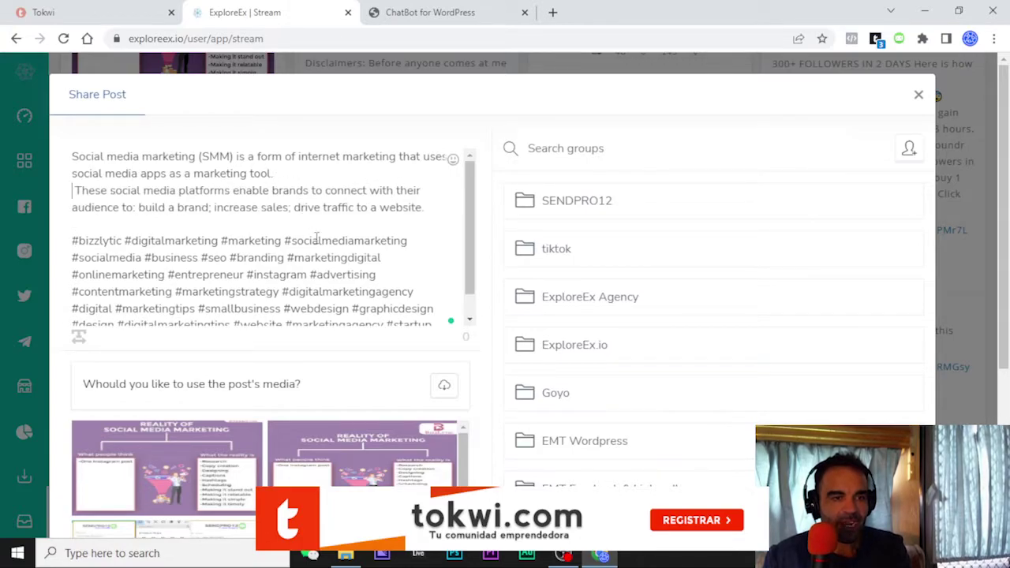
{"action": "key", "text": "Return"}
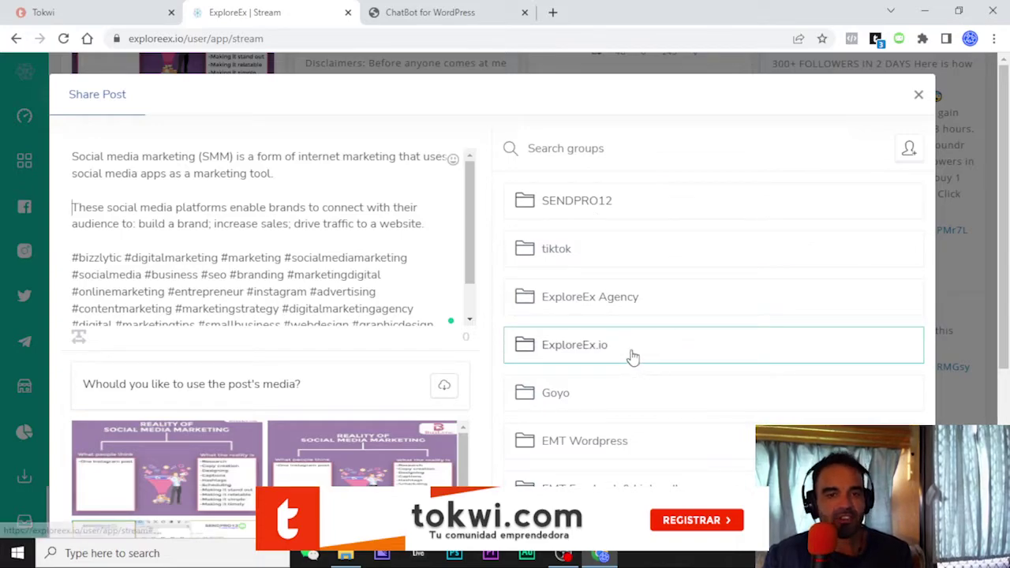
Step: Select the ExploreEx.io group for the shared post and import the original post's media
{"action": "left_click", "coordinate": [700, 344]}
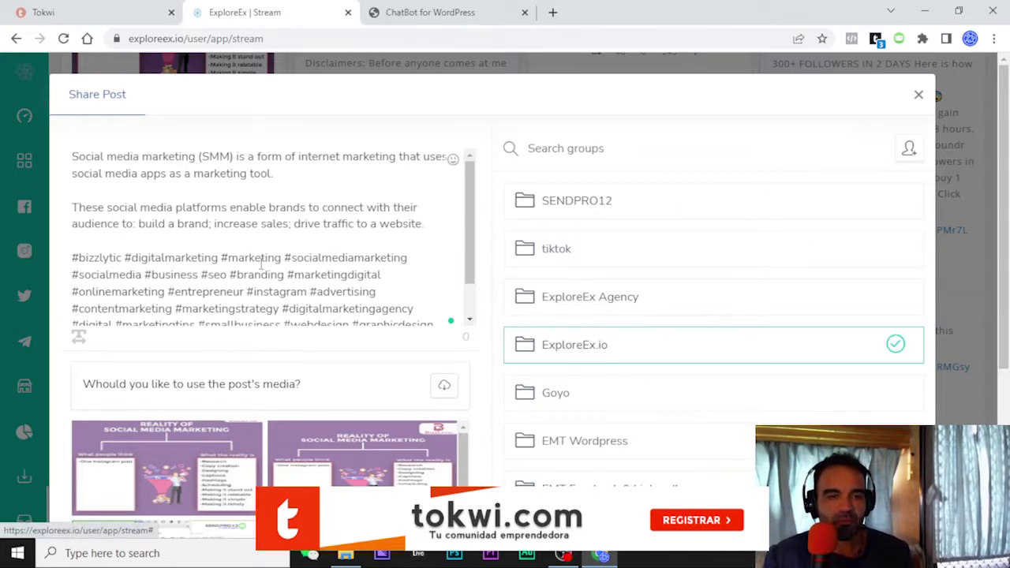
{"action": "scroll", "coordinate": [227, 255], "scroll_direction": "down", "scroll_amount": 1}
{"action": "scroll", "coordinate": [255, 398], "scroll_direction": "down", "scroll_amount": 2}
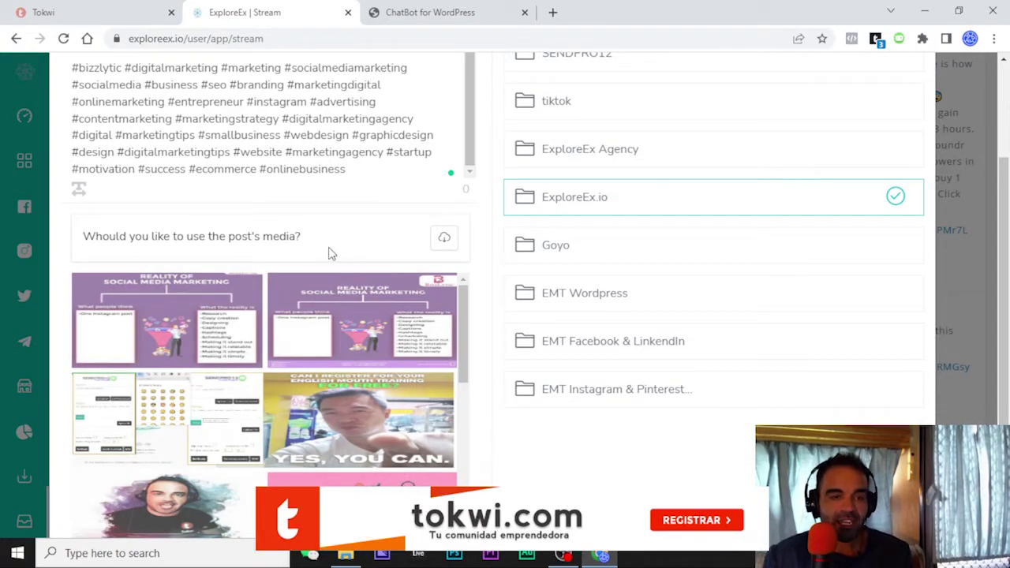
{"action": "left_click", "coordinate": [446, 239]}
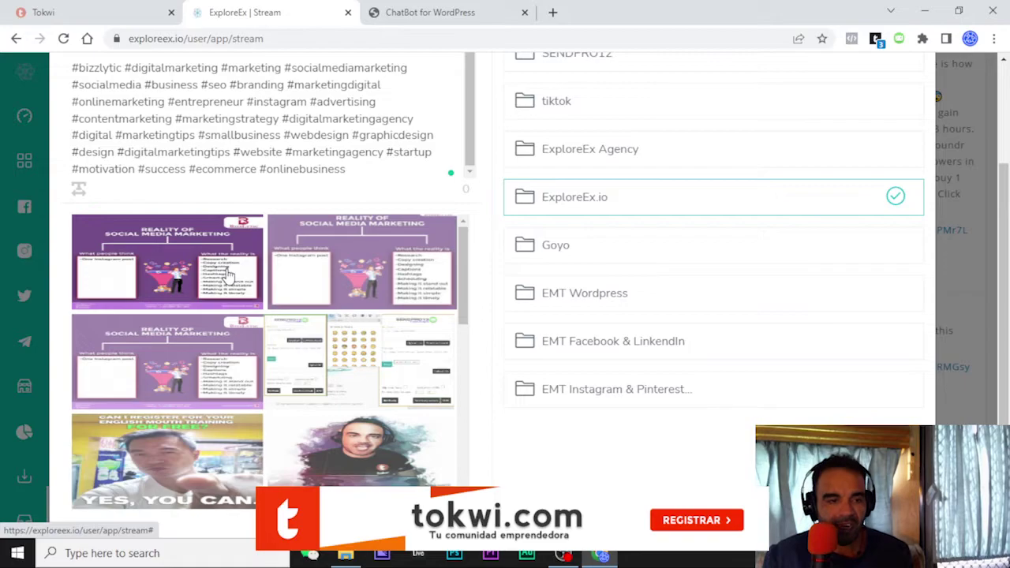
Step: Review the share's text and available media, and close the share dialog without publishing
{"action": "scroll", "coordinate": [229, 268], "scroll_direction": "up", "scroll_amount": 2}
{"action": "scroll", "coordinate": [229, 269], "scroll_direction": "down", "scroll_amount": 2}
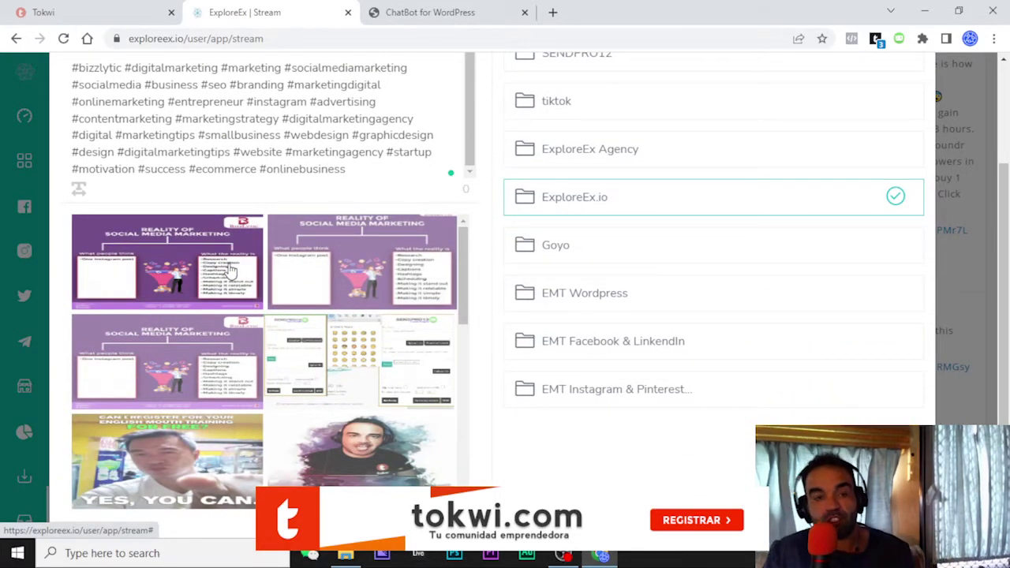
{"action": "scroll", "coordinate": [229, 269], "scroll_direction": "down", "scroll_amount": 3}
{"action": "scroll", "coordinate": [655, 320], "scroll_direction": "down", "scroll_amount": 1}
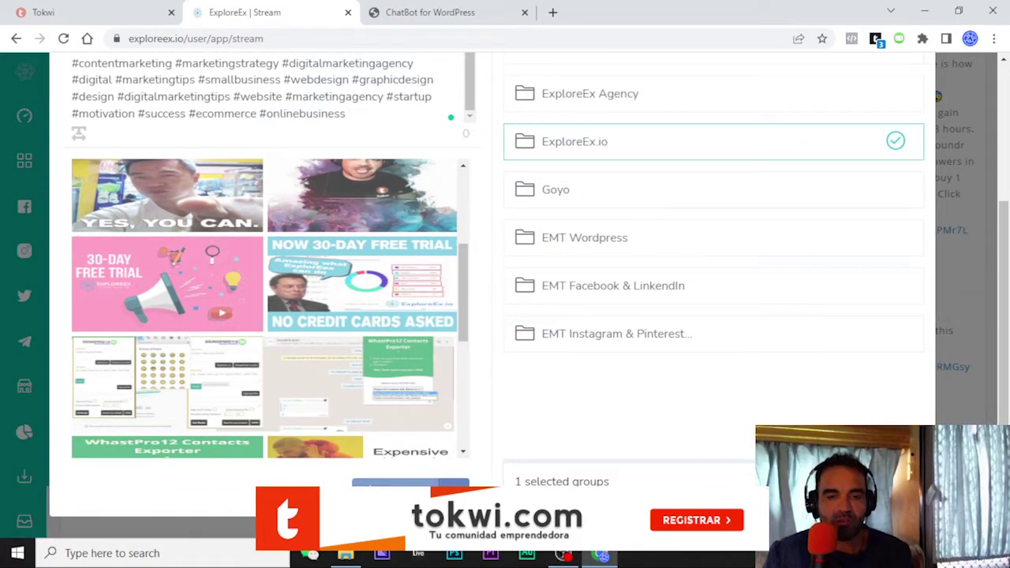
{"action": "scroll", "coordinate": [681, 400], "scroll_direction": "up", "scroll_amount": 3}
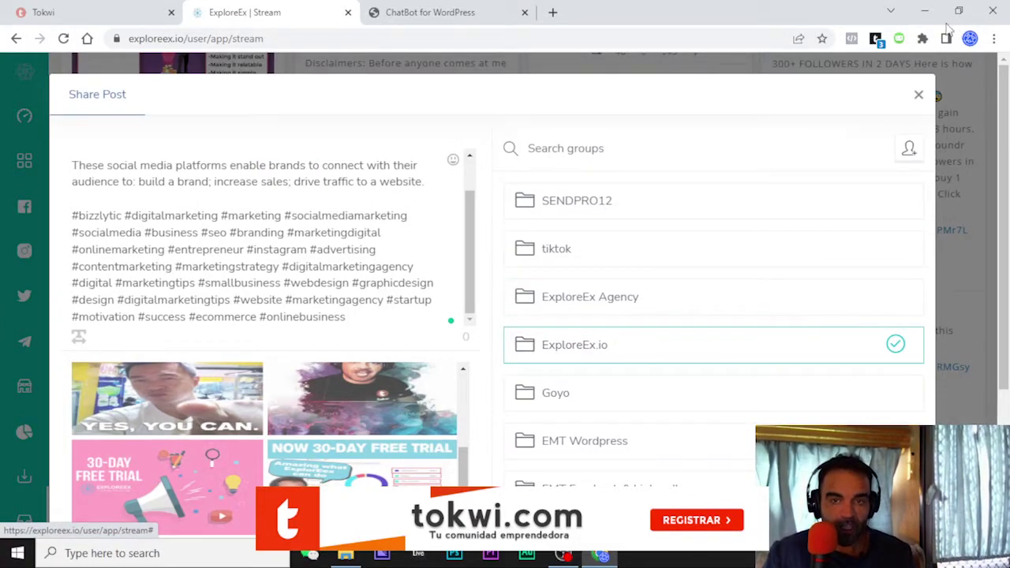
{"action": "left_click", "coordinate": [918, 98]}
Step: Show the list of social publishing apps from the trending streams
{"action": "scroll", "coordinate": [474, 237], "scroll_direction": "down", "scroll_amount": 5}
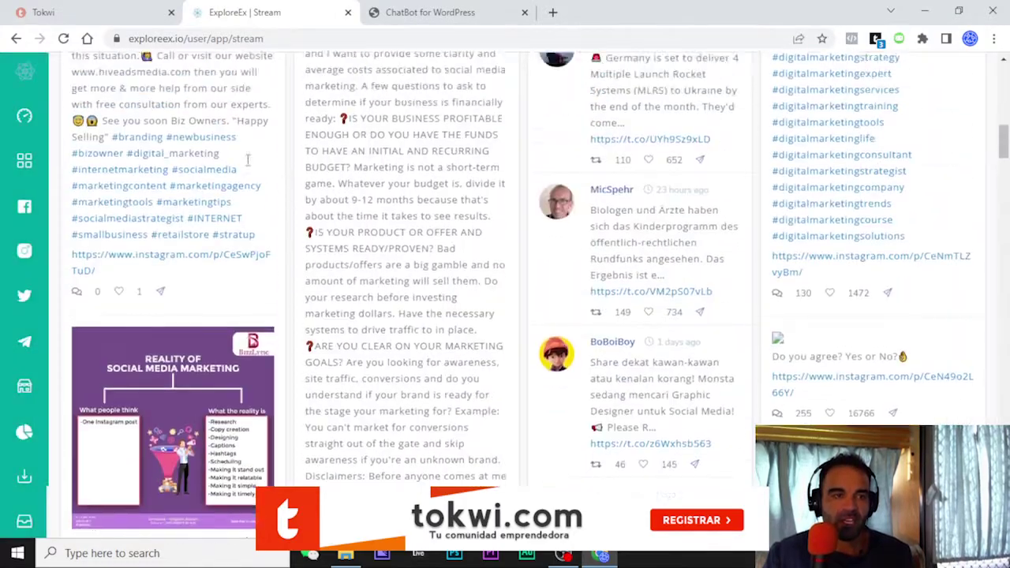
{"action": "mouse_move", "coordinate": [27, 167]}
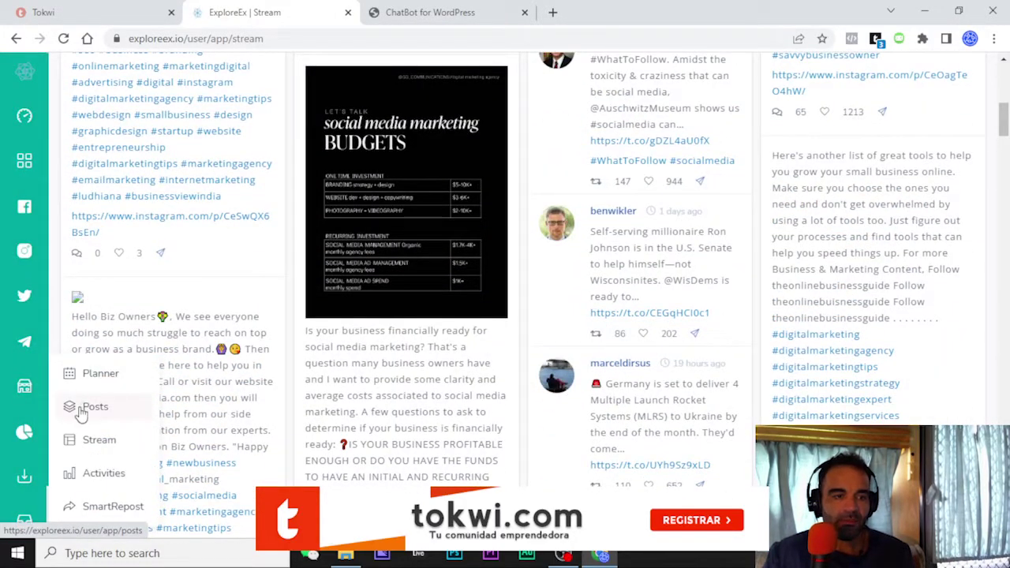